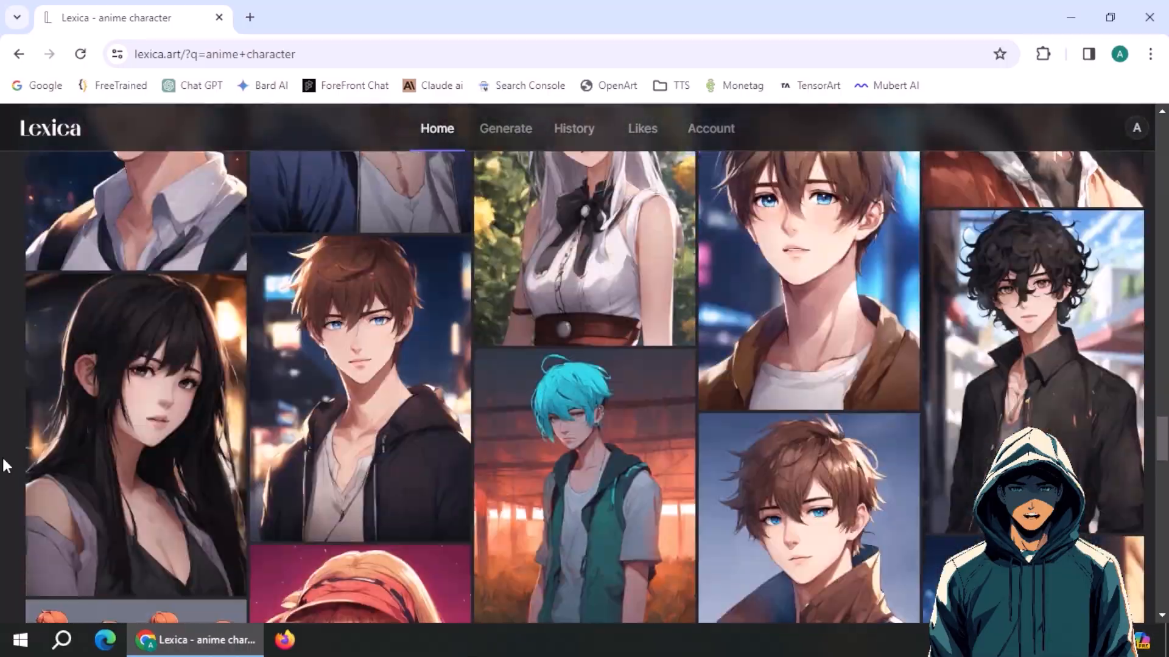
- Browse the anime character results, open the young man in a black cap and glasses, and download his image
{"action": "scroll", "coordinate": [5, 465], "scroll_direction": "down", "scroll_amount": 20}
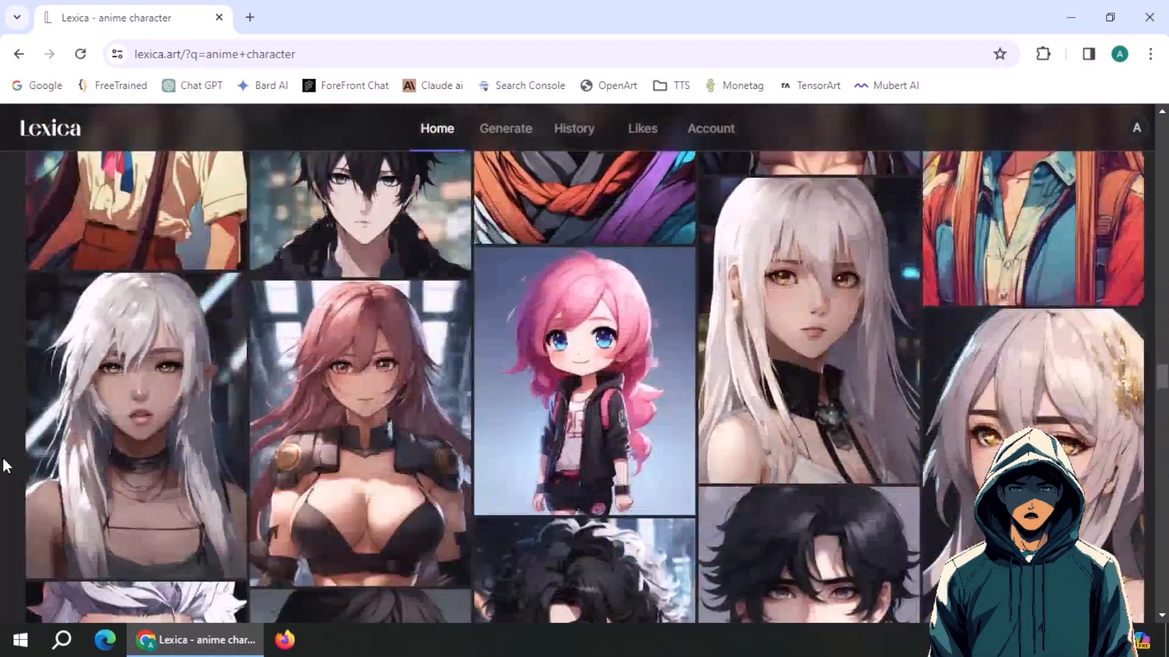
{"action": "scroll", "coordinate": [5, 466], "scroll_direction": "down", "scroll_amount": 20}
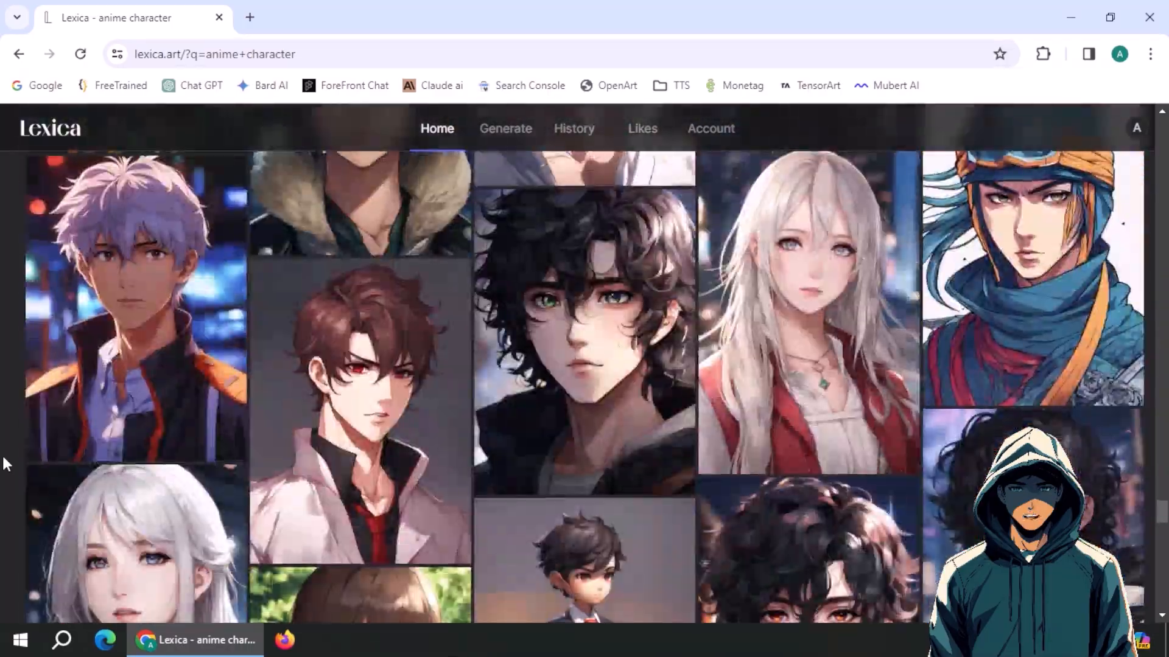
{"action": "scroll", "coordinate": [4, 466], "scroll_direction": "down", "scroll_amount": 4}
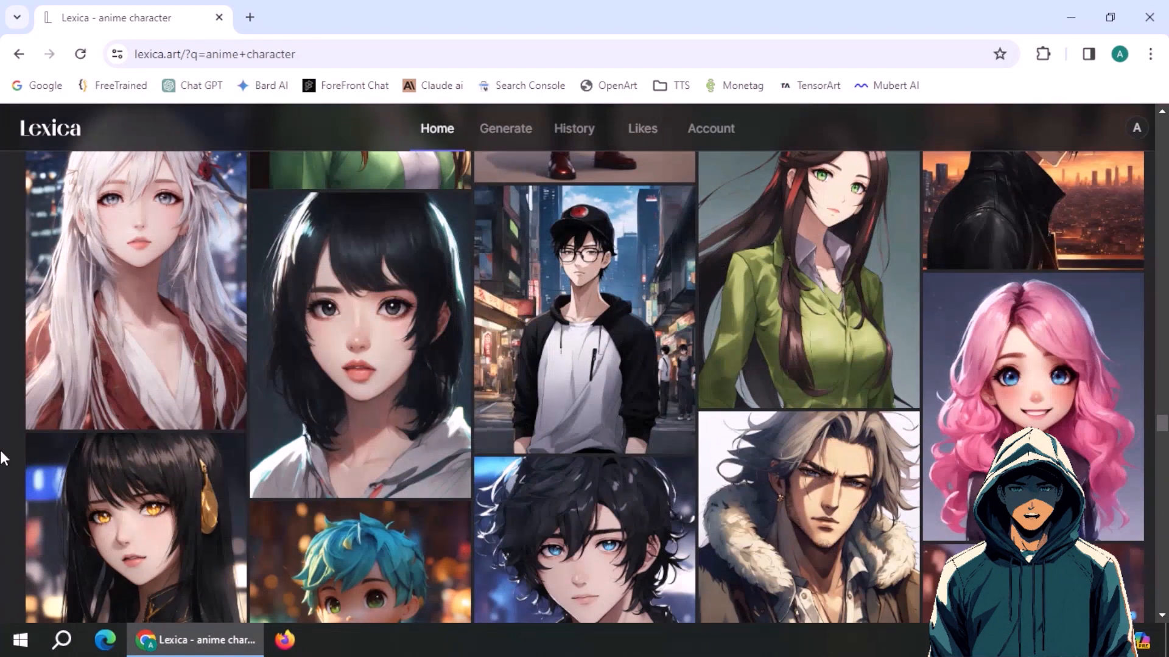
{"action": "left_click", "coordinate": [576, 342]}
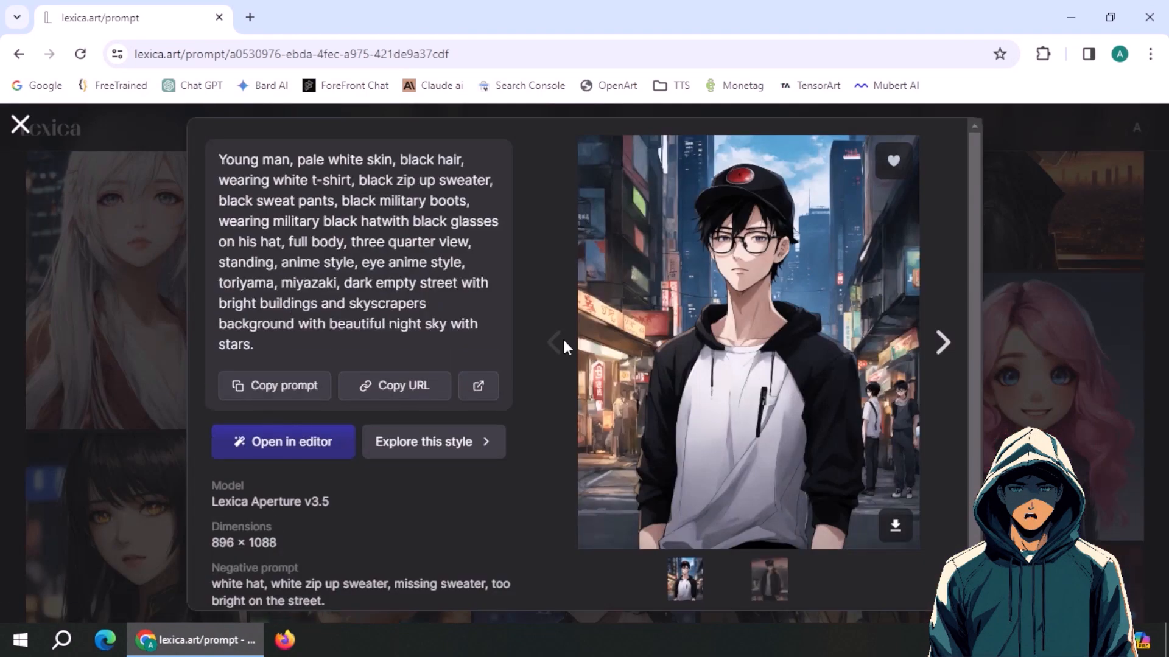
{"action": "left_click", "coordinate": [894, 527]}
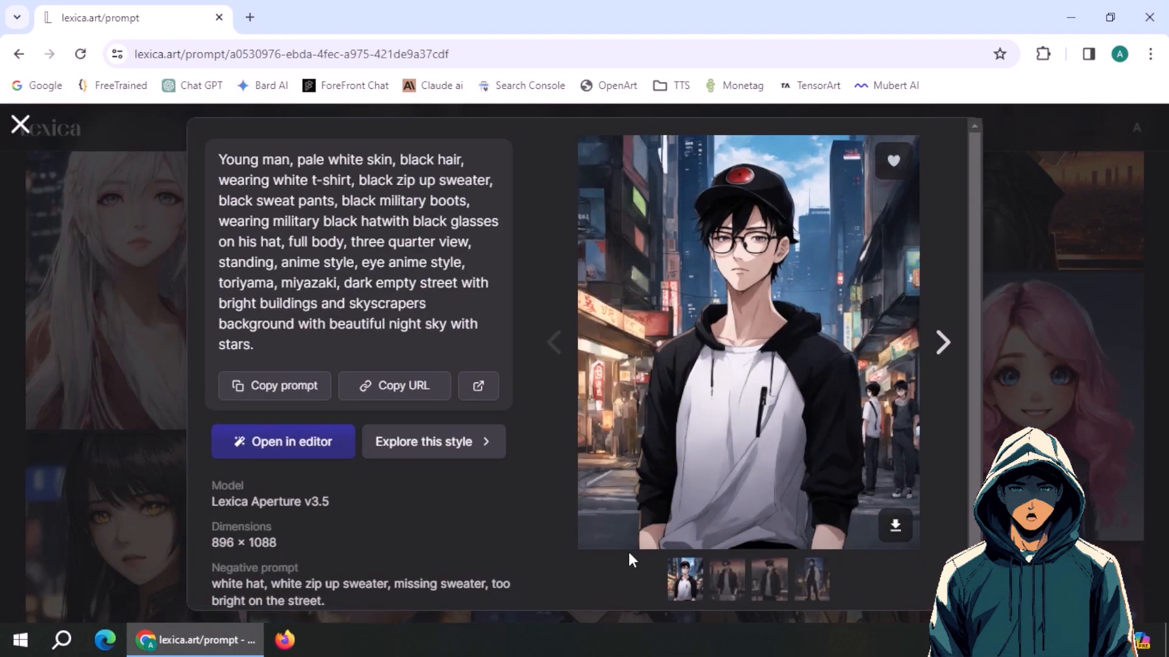
- Return to the search page, search for "youtube recording studio anime", and look through the resulting images
{"action": "left_click", "coordinate": [3, 388]}
{"action": "left_click_drag", "start_coordinate": [1162, 294], "coordinate": [1162, 126]}
{"action": "left_click", "coordinate": [493, 378]}
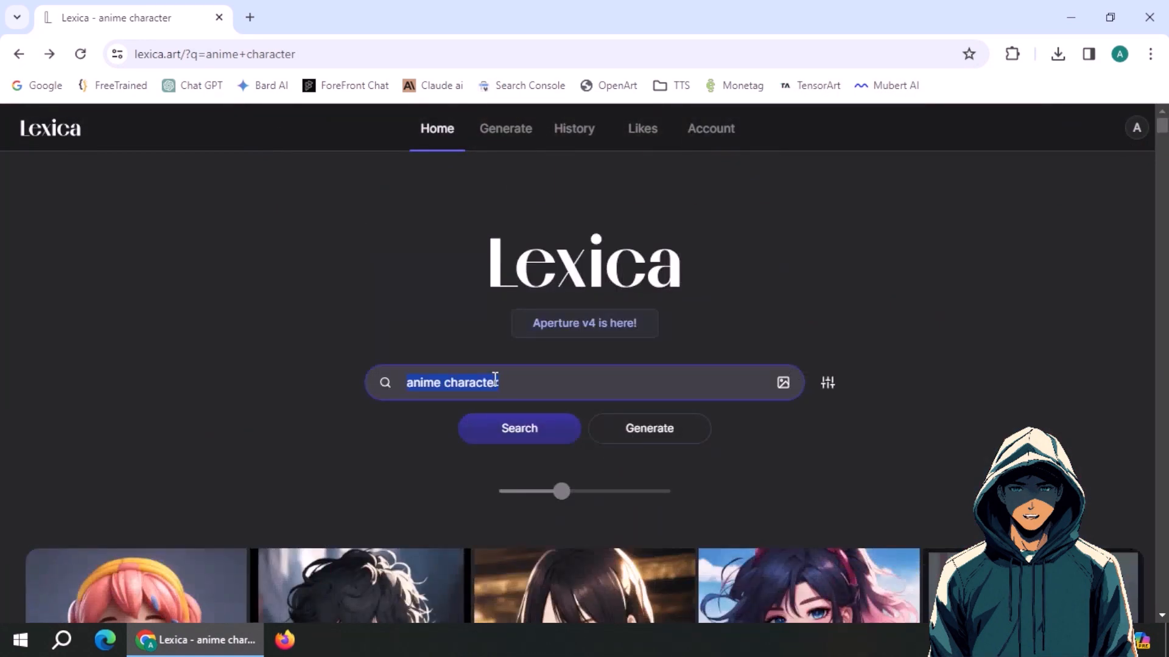
{"action": "type", "text": "youtube recording studio"}
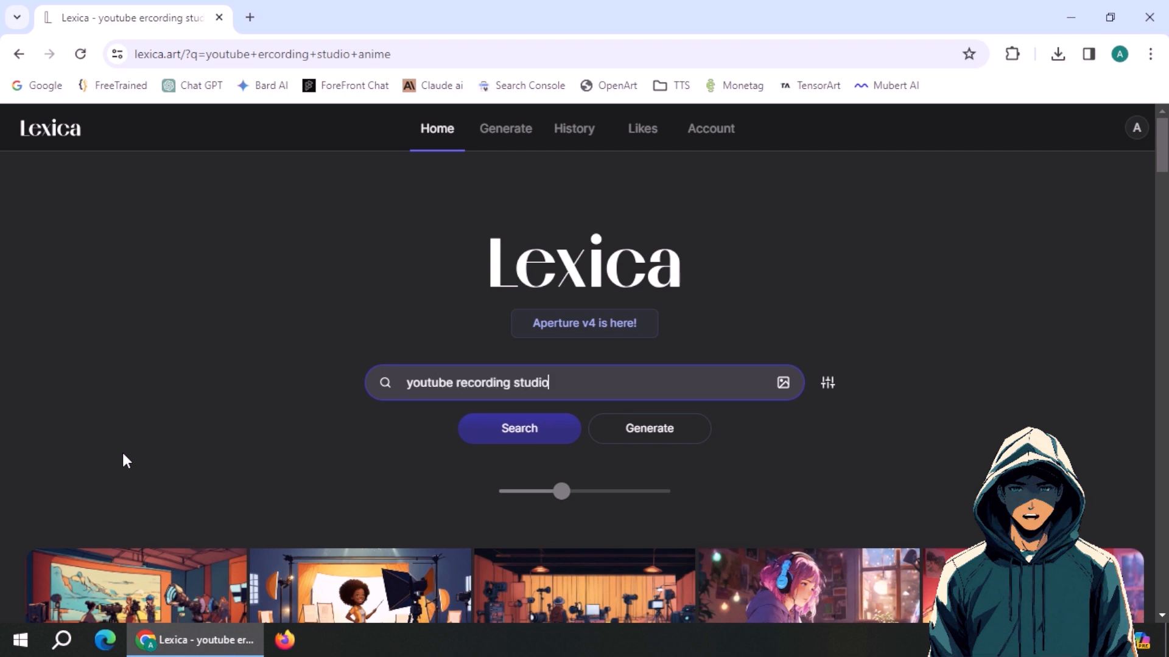
{"action": "type", "text": "anime"}
{"action": "key", "text": "Return"}
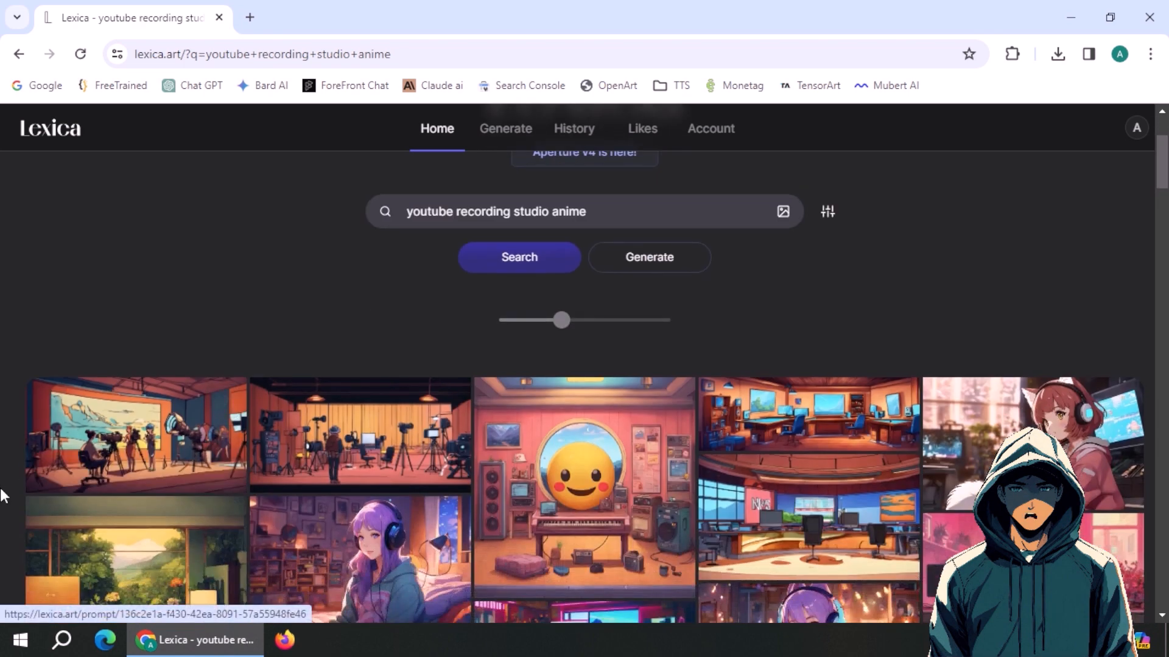
{"action": "scroll", "coordinate": [19, 471], "scroll_direction": "down", "scroll_amount": 5}
{"action": "left_click", "coordinate": [130, 462]}
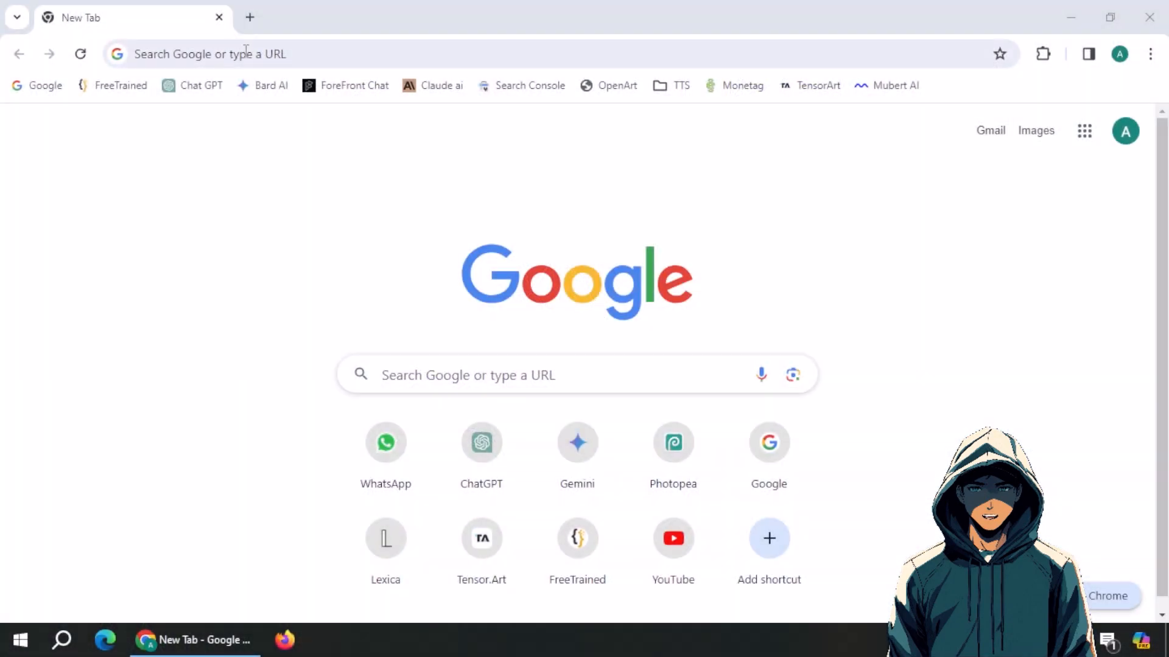
- Switch to Photopea by loading photopea.com in the browser
{"action": "left_click", "coordinate": [251, 52]}
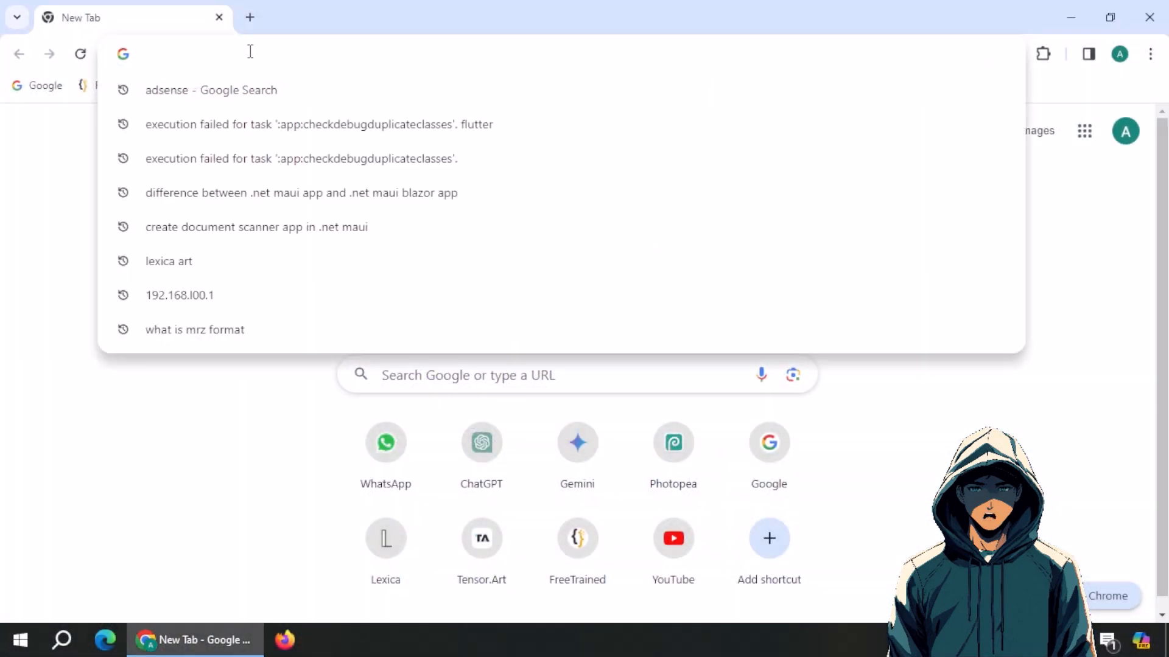
{"action": "type", "text": "photopea.com"}
{"action": "key", "text": "Return"}
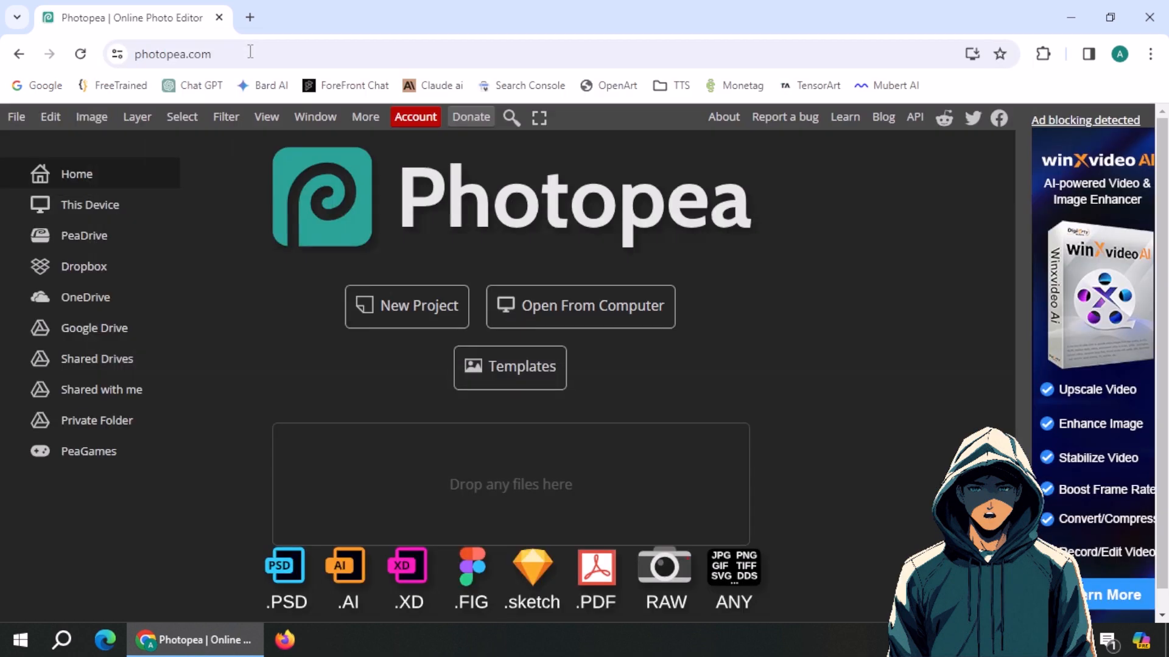
- Open the image Young man.jpg from the computer's Desktop folder for editing
{"action": "left_click", "coordinate": [555, 313]}
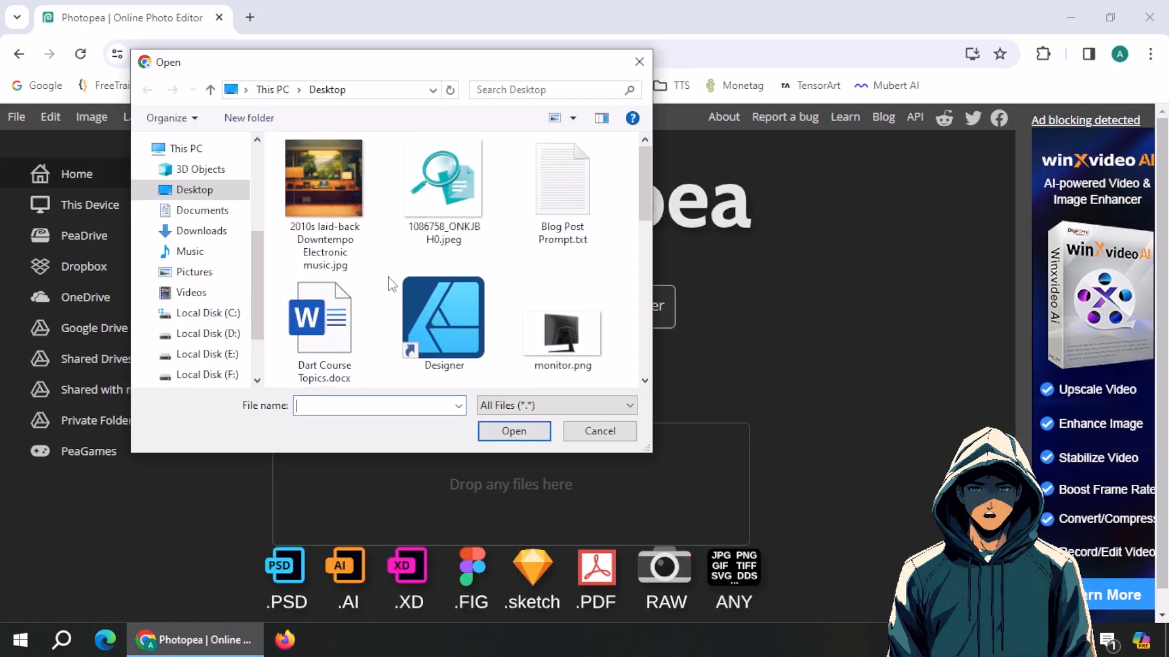
{"action": "scroll", "coordinate": [499, 300], "scroll_direction": "down", "scroll_amount": 3}
{"action": "scroll", "coordinate": [445, 304], "scroll_direction": "down", "scroll_amount": 3}
{"action": "left_click", "coordinate": [325, 328]}
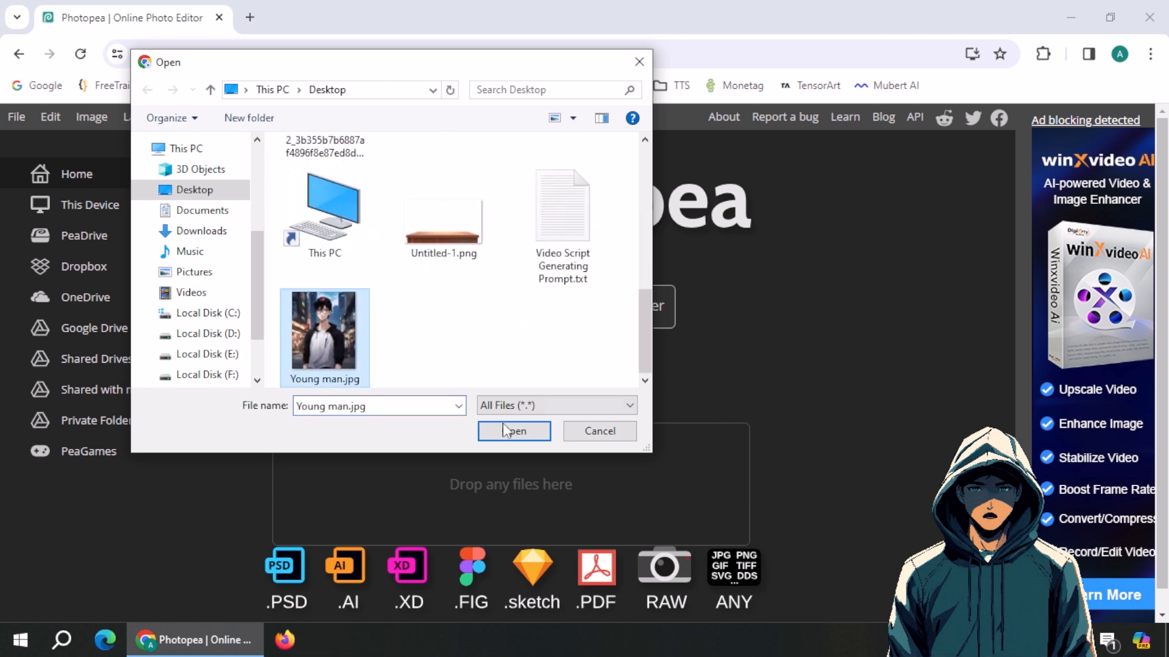
{"action": "left_click", "coordinate": [505, 431]}
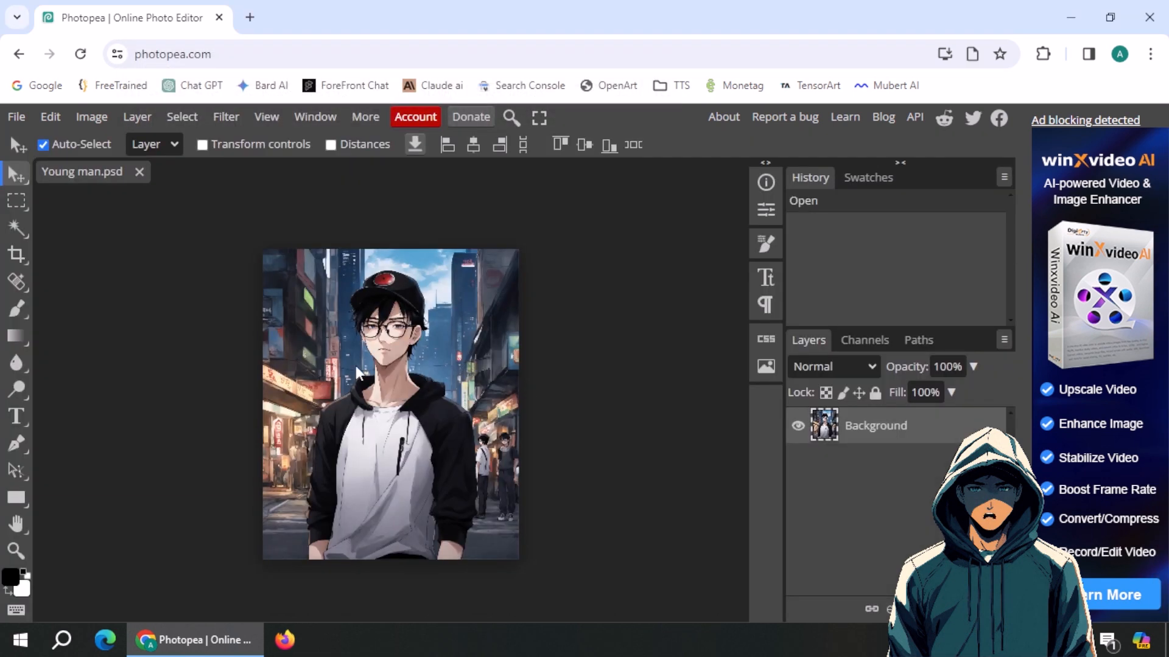
- Erase the character's mouth and the lip shadow below it using the Spot Healing Brush
{"action": "left_click", "coordinate": [16, 550]}
{"action": "left_click", "coordinate": [386, 353]}
{"action": "left_click", "coordinate": [386, 353]}
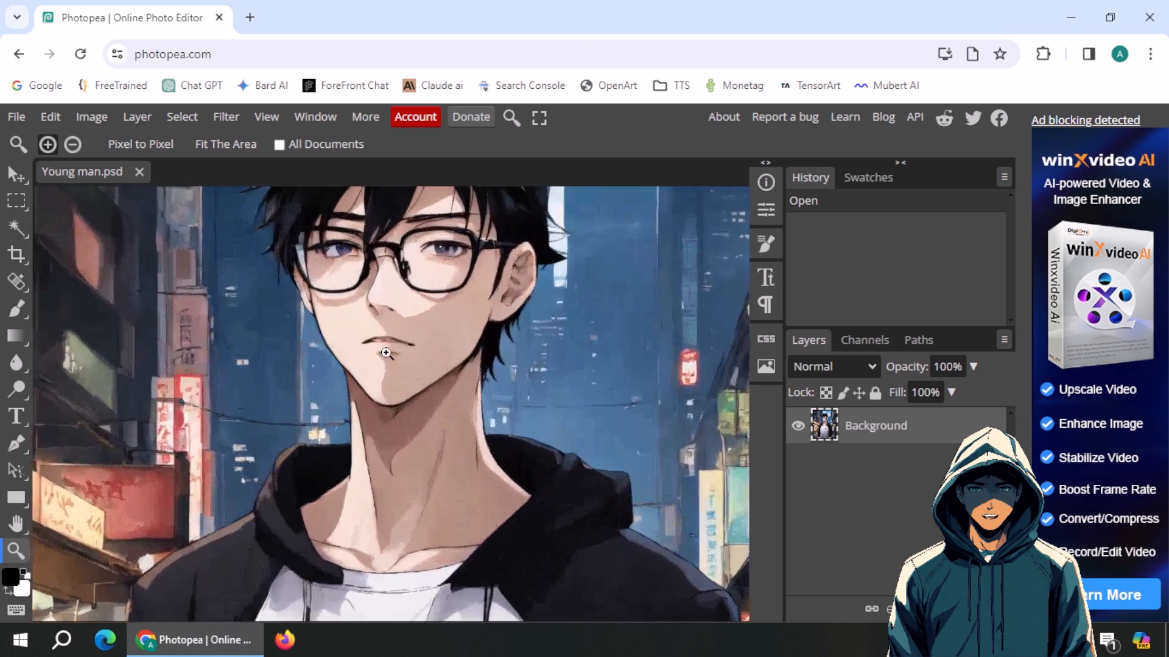
{"action": "left_click", "coordinate": [386, 353]}
{"action": "left_click", "coordinate": [16, 282]}
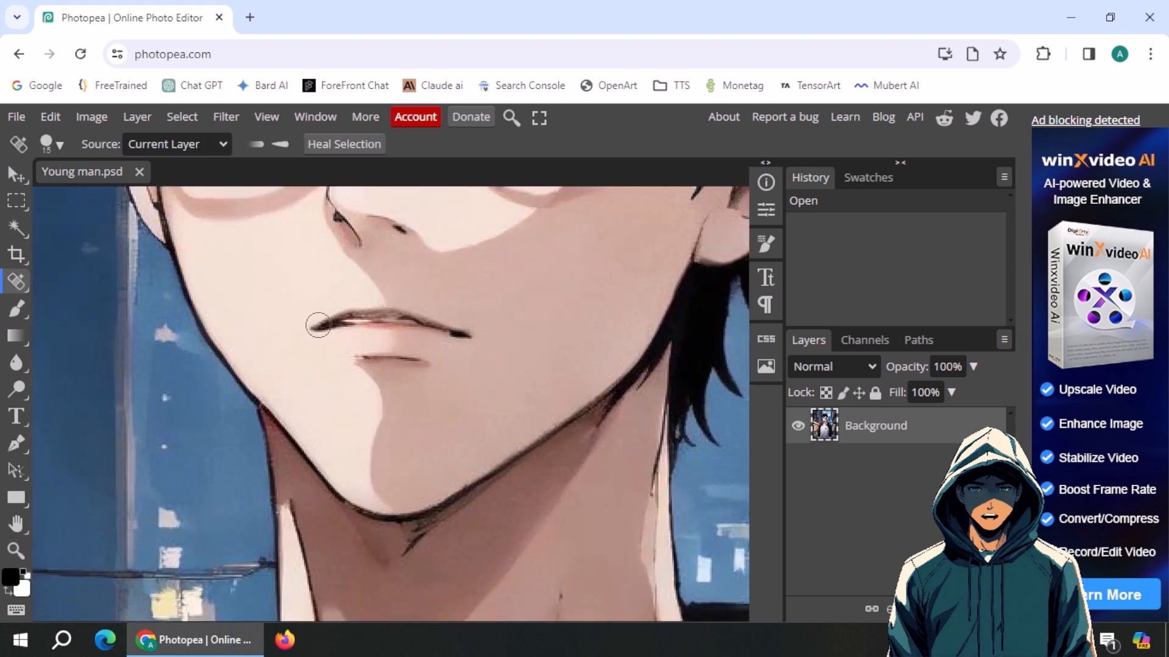
{"action": "mouse_move", "coordinate": [309, 327]}
{"action": "left_mouse_down"}
{"action": "mouse_move", "coordinate": [420, 317]}
{"action": "mouse_move", "coordinate": [468, 334]}
{"action": "mouse_move", "coordinate": [378, 321]}
{"action": "mouse_move", "coordinate": [316, 333]}
{"action": "mouse_move", "coordinate": [431, 357]}
{"action": "left_mouse_up"}
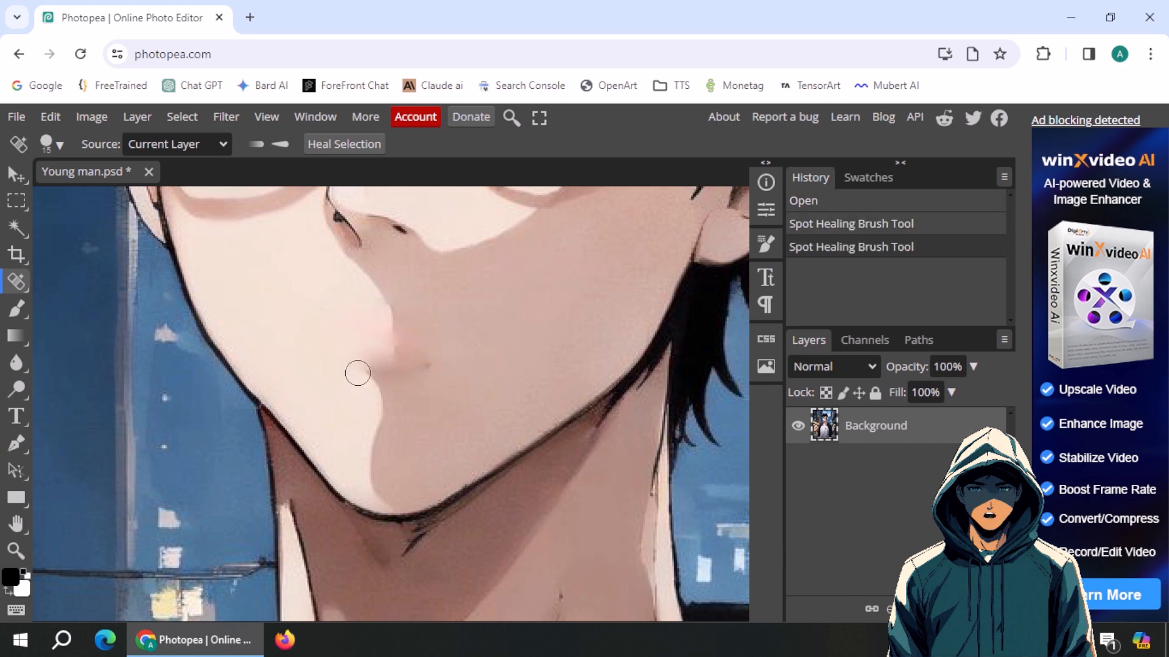
{"action": "left_click_drag", "start_coordinate": [357, 373], "coordinate": [420, 369]}
{"action": "key", "text": "z"}
{"action": "scroll", "coordinate": [380, 444], "scroll_direction": "down", "scroll_amount": 5}
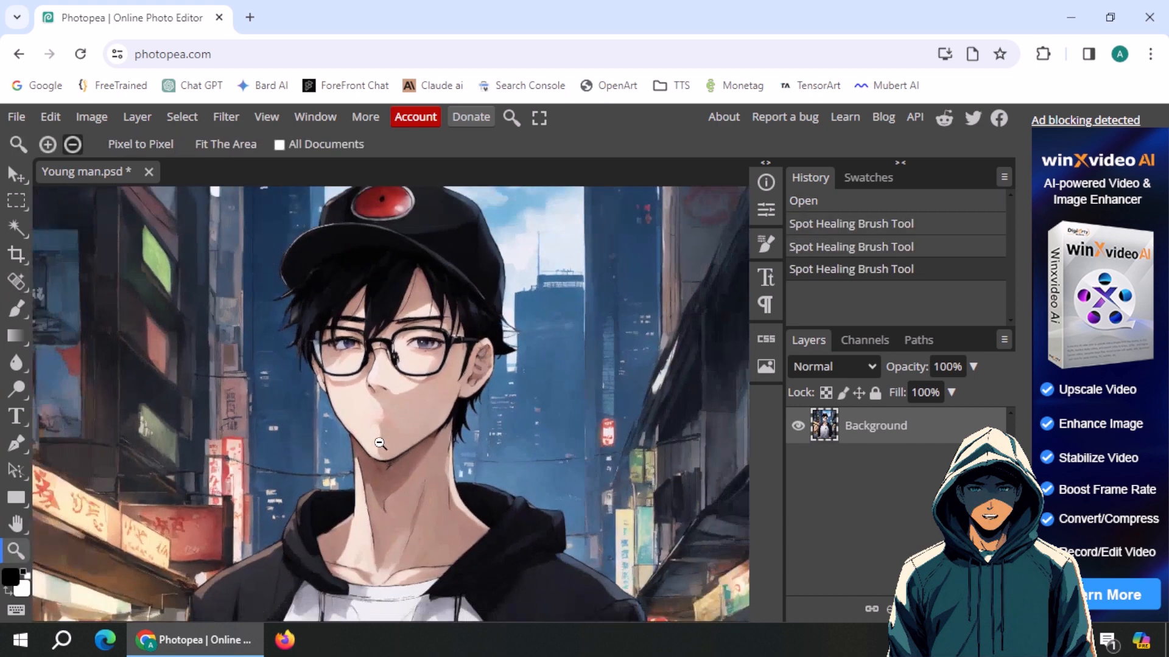
{"action": "scroll", "coordinate": [380, 443], "scroll_direction": "down", "scroll_amount": 6}
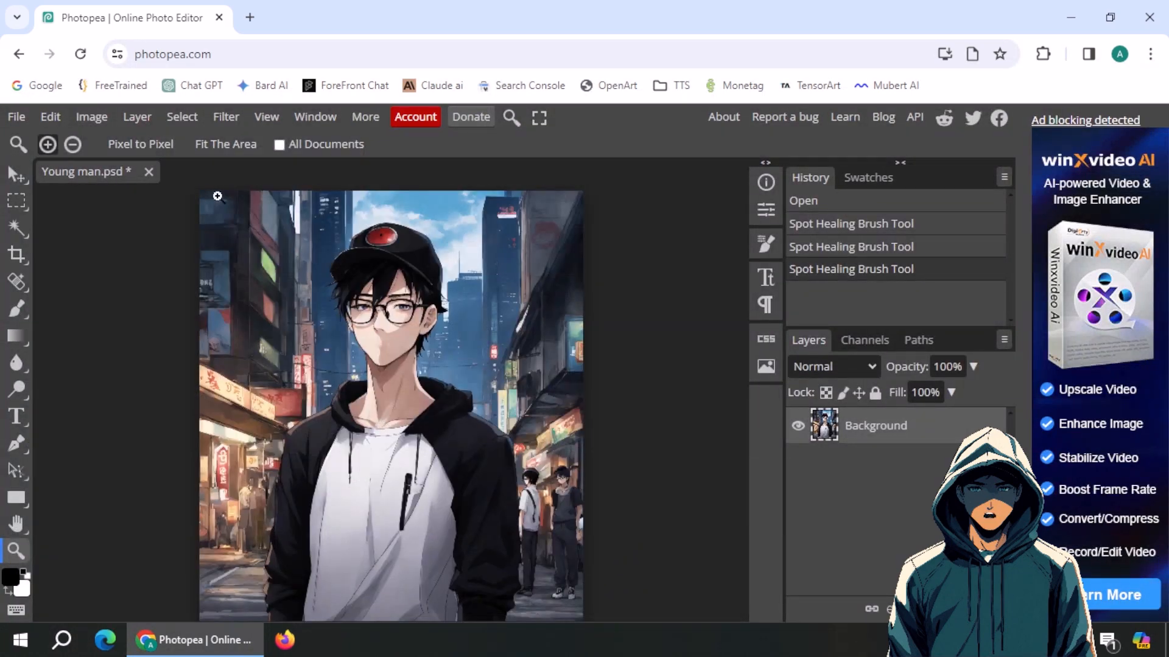
- Remove the street background behind the young man with the automatic Remove BG command
{"action": "left_click", "coordinate": [139, 117]}
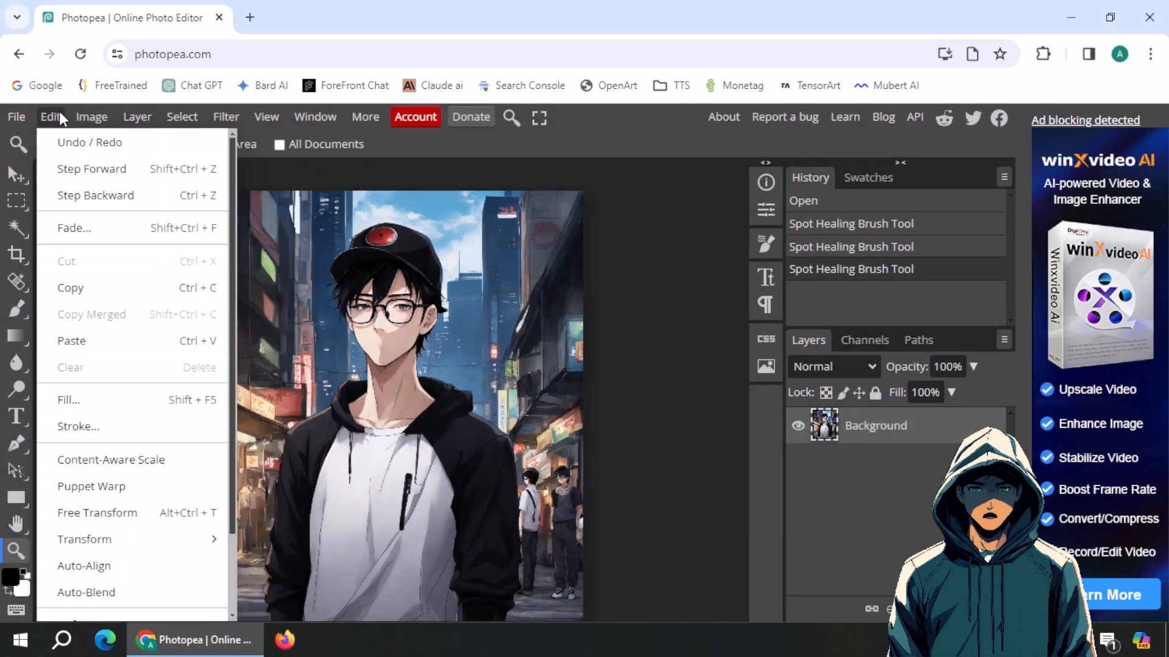
{"action": "mouse_move", "coordinate": [180, 119]}
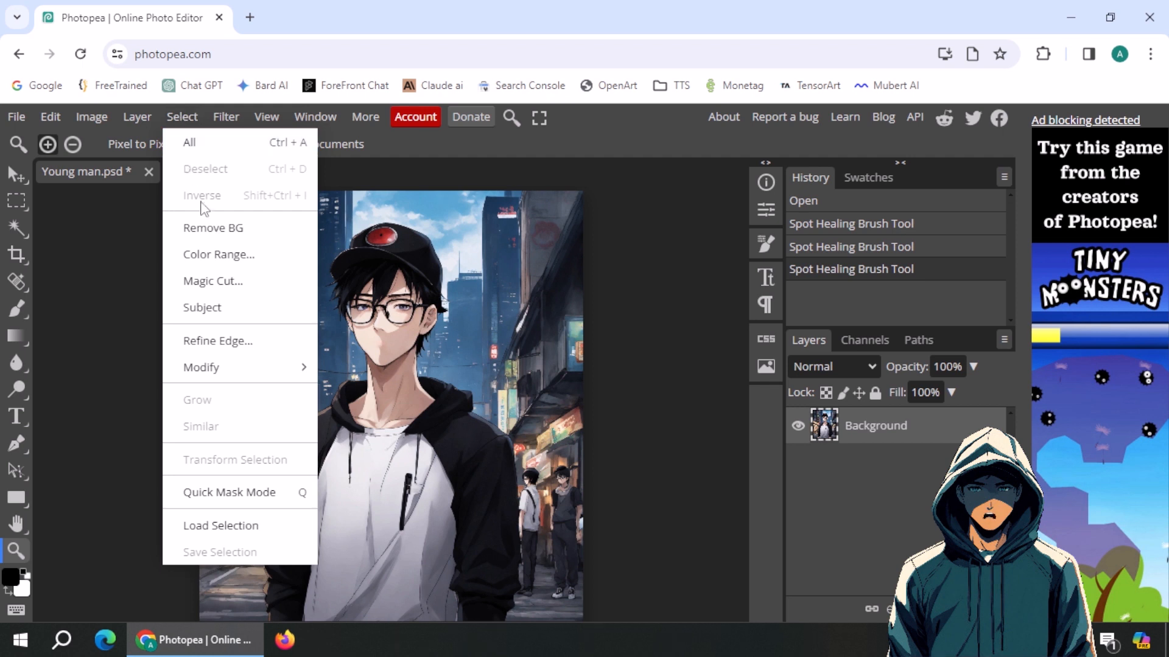
{"action": "left_click", "coordinate": [213, 228]}
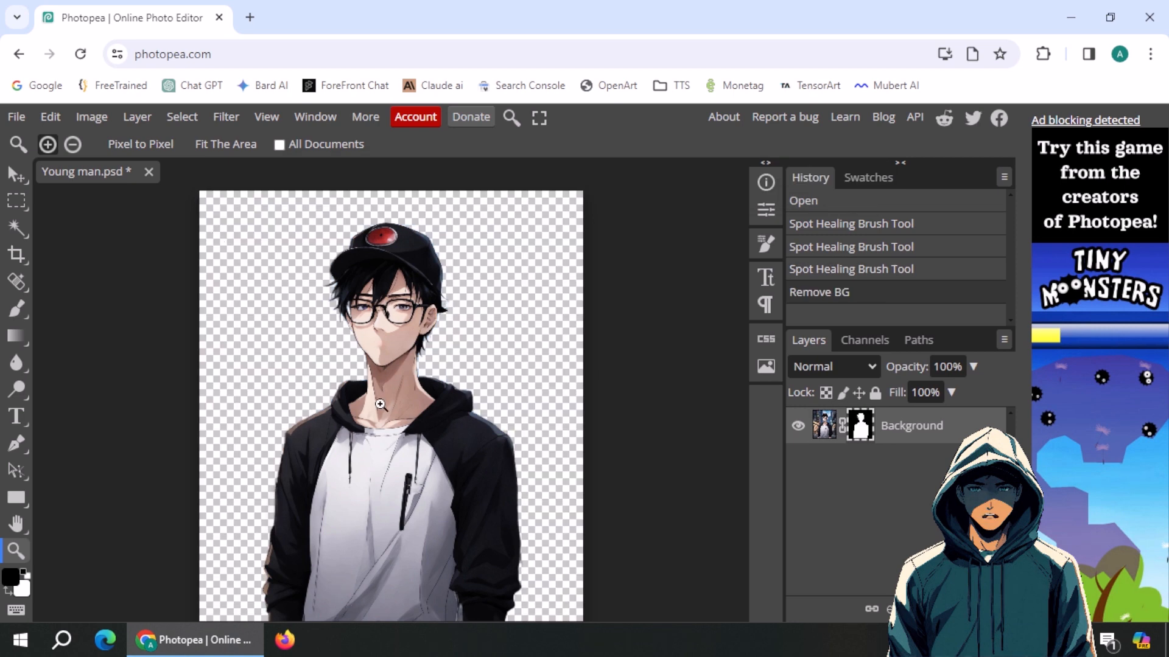
{"action": "scroll", "coordinate": [380, 404], "scroll_direction": "down", "scroll_amount": 2}
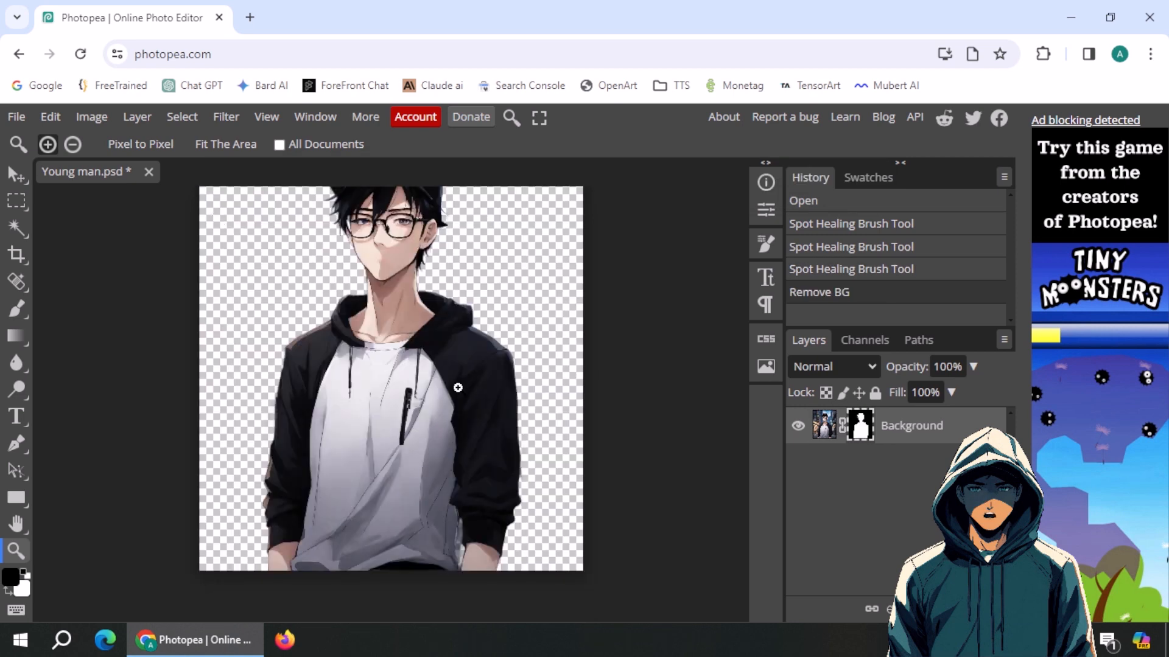
- Export the cut-out character as a PNG image
{"action": "left_click", "coordinate": [20, 120]}
{"action": "mouse_move", "coordinate": [60, 367]}
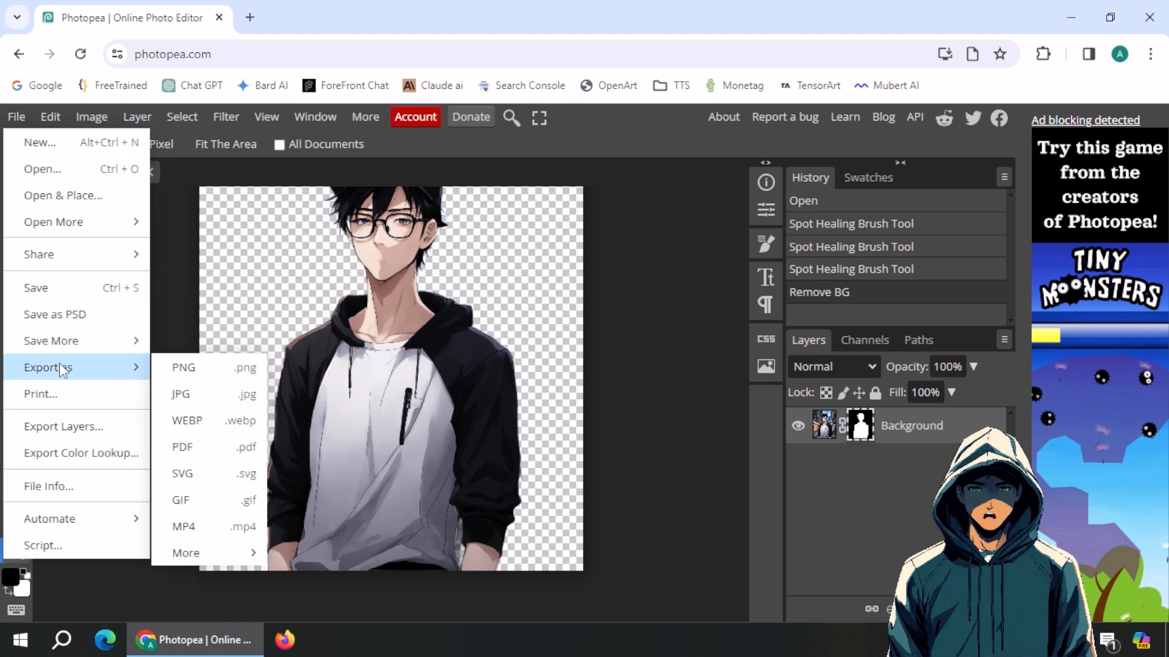
{"action": "left_click", "coordinate": [207, 369]}
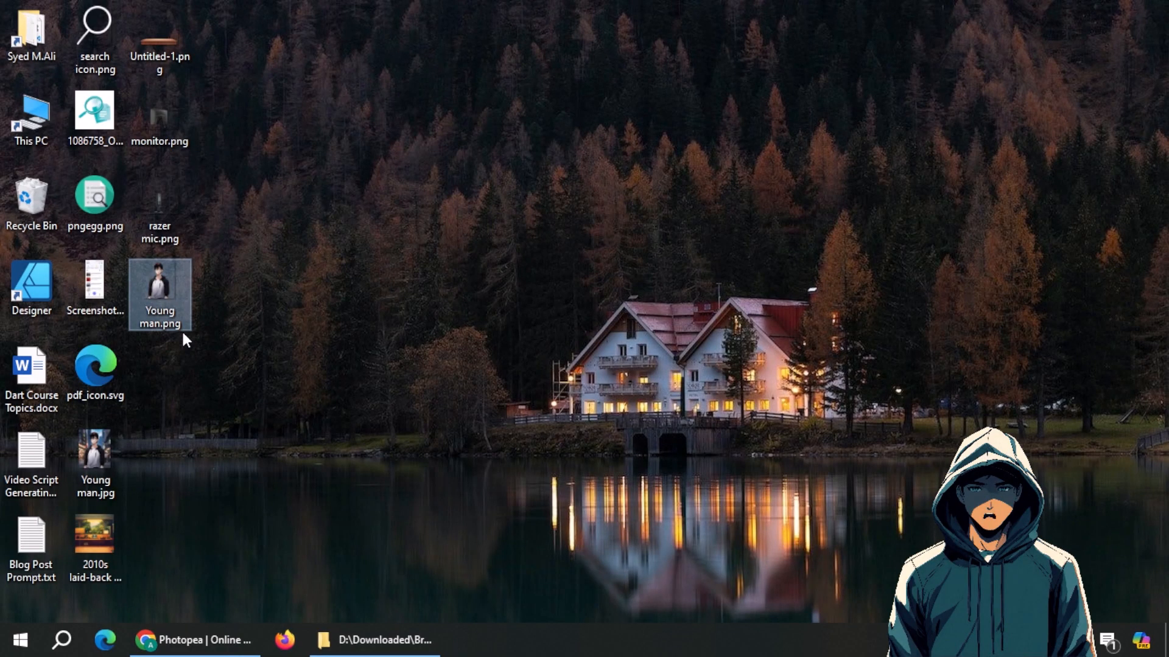
- Examine the exported Young man.png along with the desk and microphone PNGs in the image viewer, and close the viewer
{"action": "double_click", "coordinate": [169, 296]}
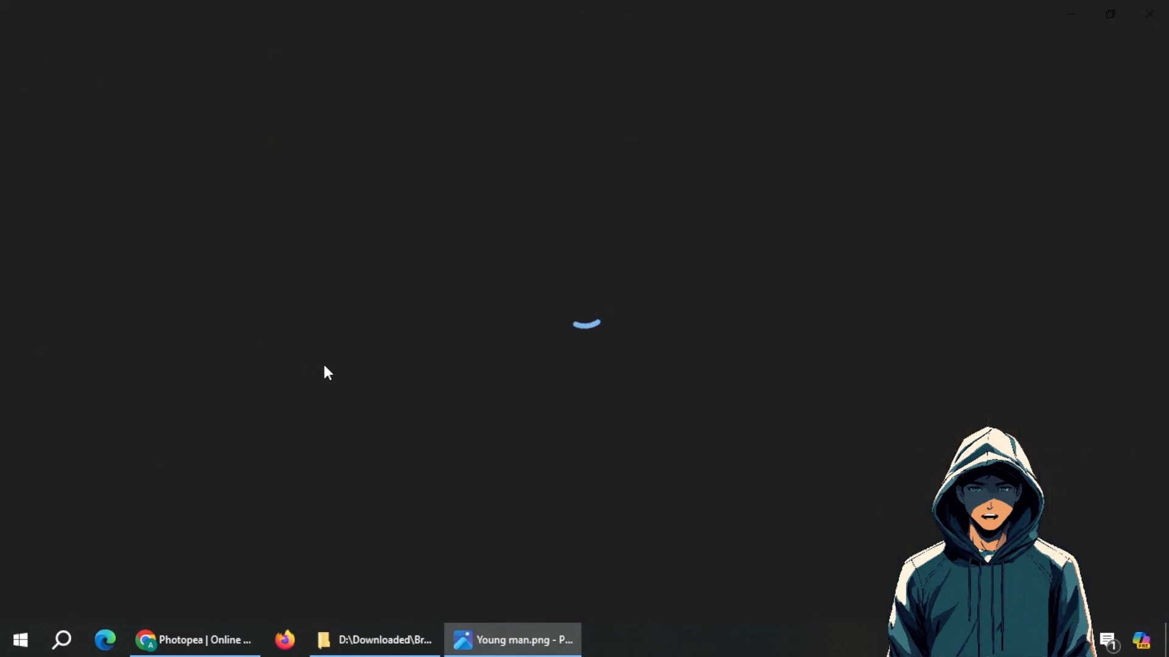
{"action": "key", "text": "Right"}
{"action": "key", "text": "Right"}
{"action": "key", "text": "Right"}
{"action": "key", "text": "Right"}
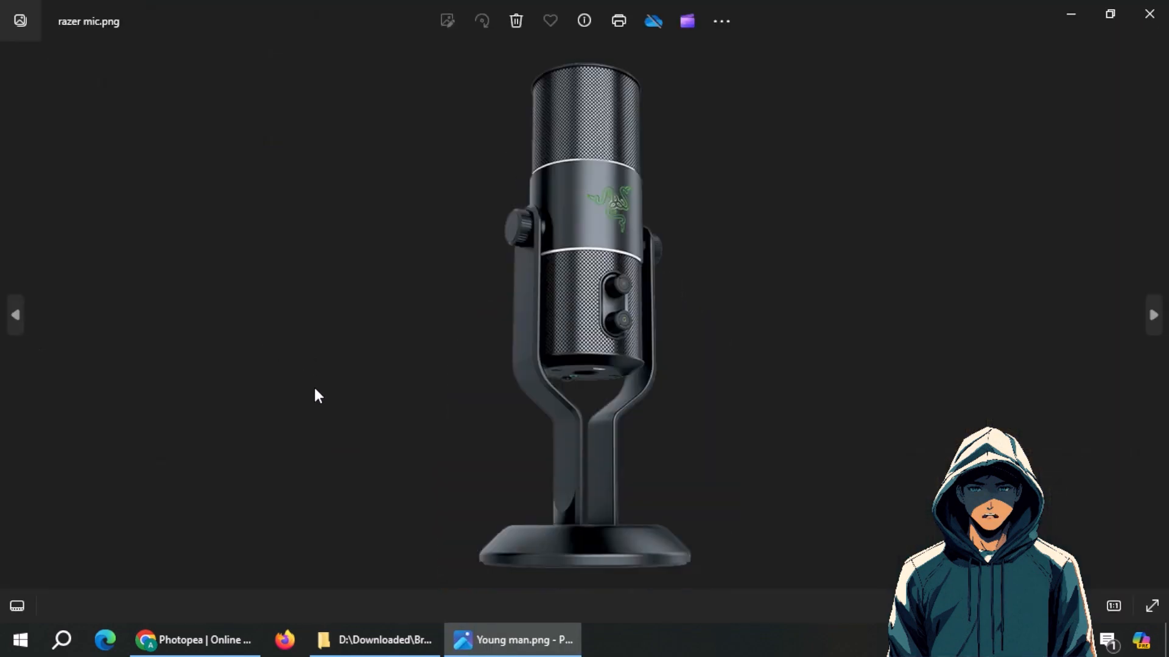
{"action": "key", "text": "Left"}
{"action": "key", "text": "Left"}
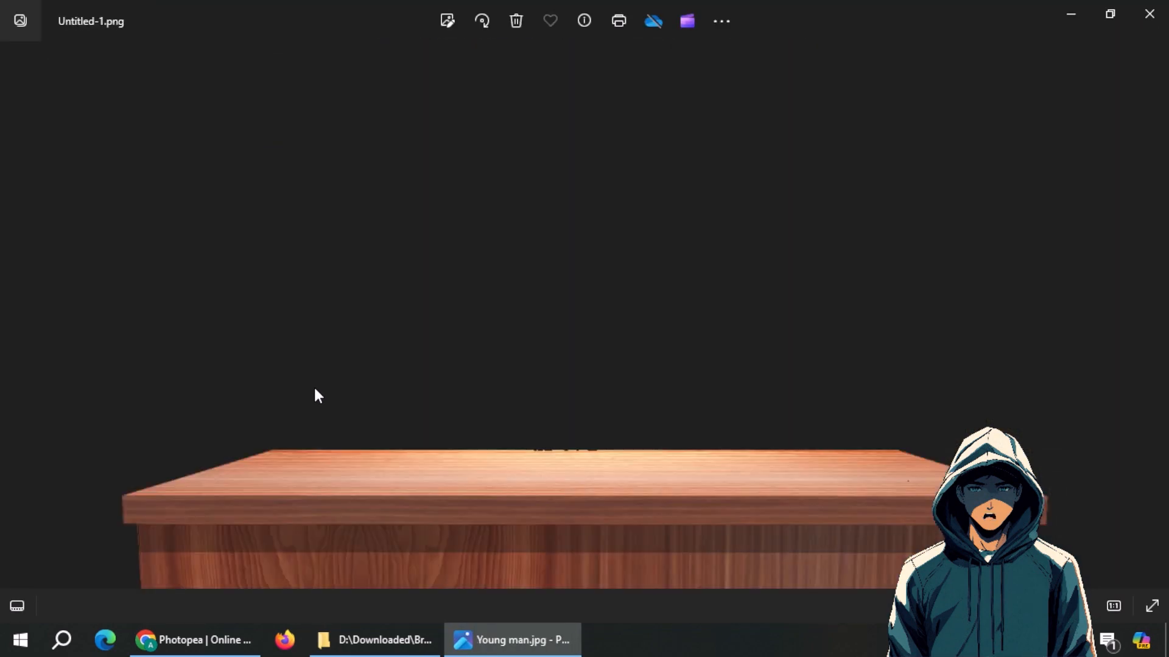
{"action": "key", "text": "Left"}
{"action": "key", "text": "Left"}
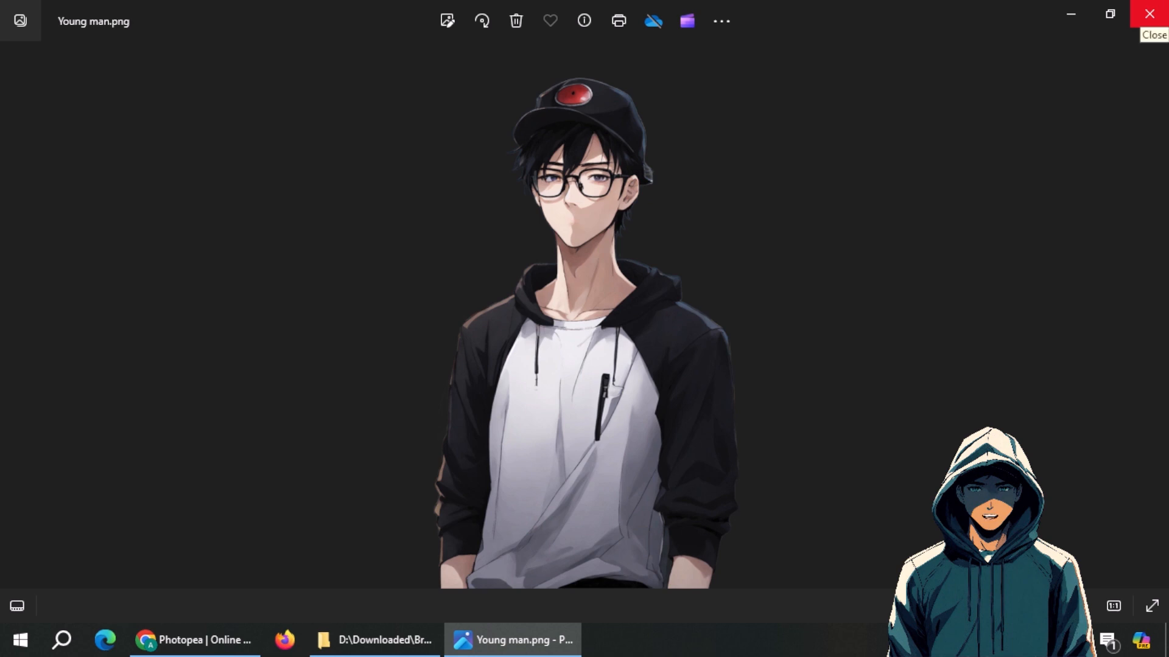
{"action": "left_click", "coordinate": [1149, 13]}
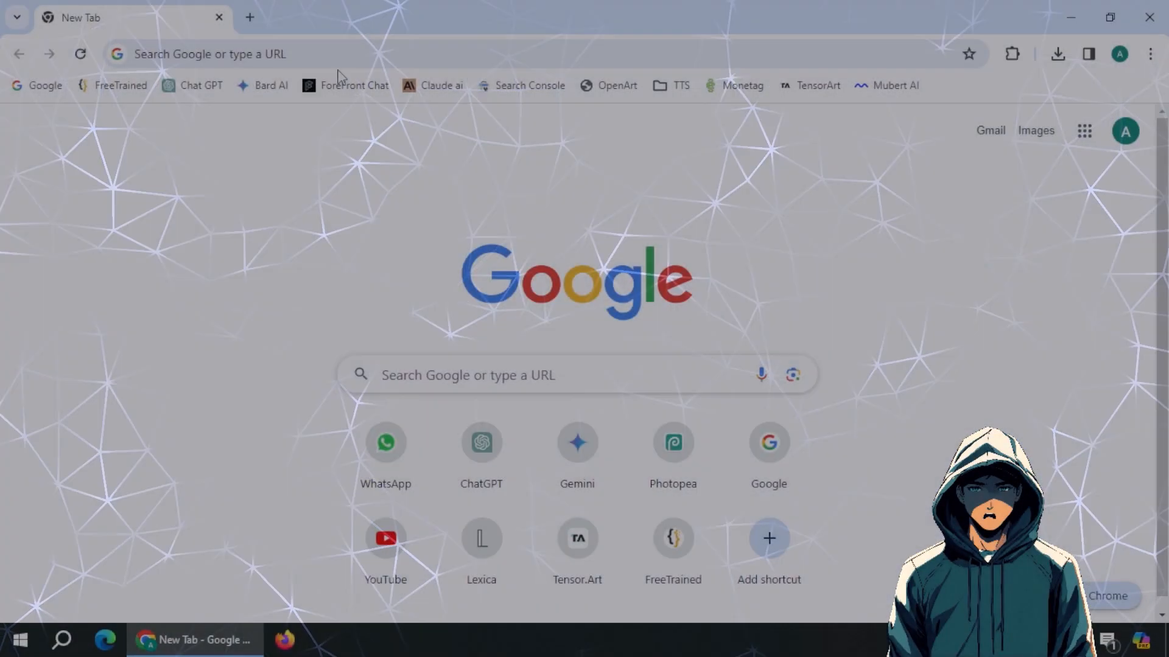
- Switch to YouTube by loading youtube.com in the browser
{"action": "left_click", "coordinate": [339, 56]}
{"action": "type", "text": "youtube.com"}
{"action": "key", "text": "Return"}
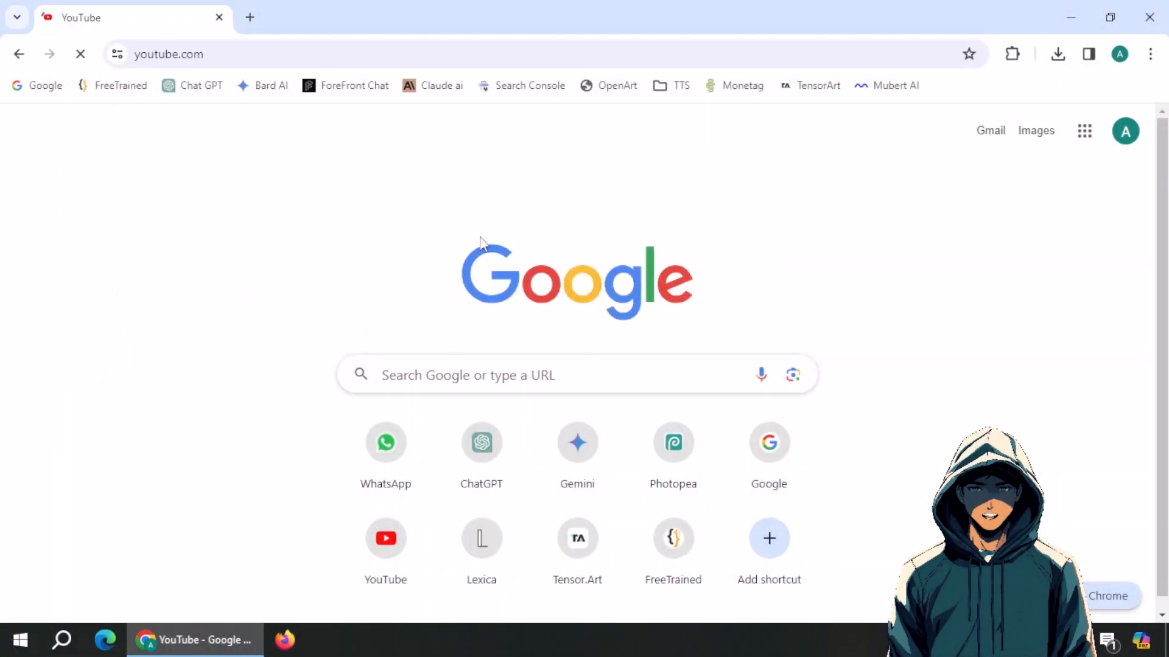
- Search for "talking mouth animation green screen" and filter the results to Creative Commons videos
{"action": "type", "text": "/talking mouth"}
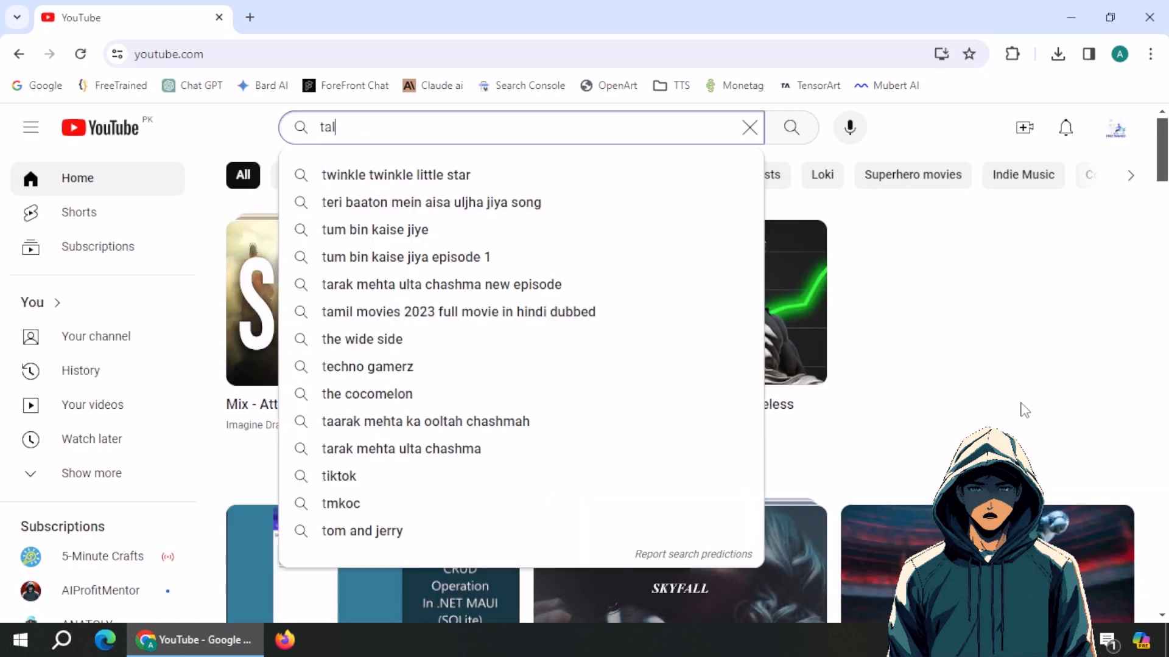
{"action": "type", "text": " anim"}
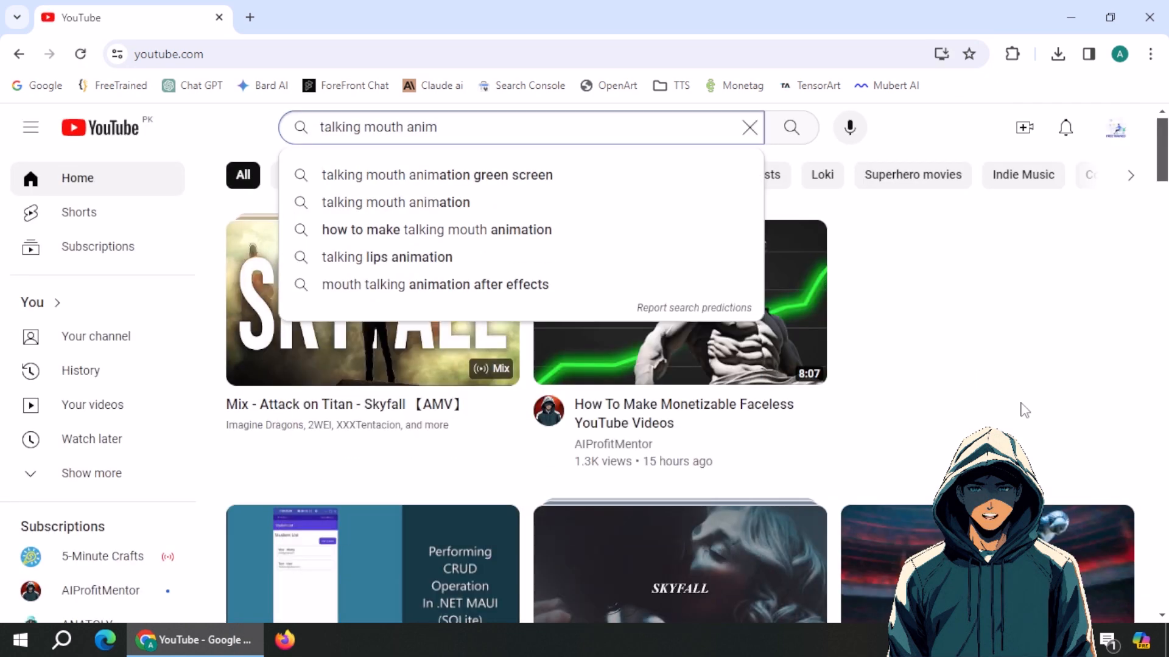
{"action": "key", "text": "Down"}
{"action": "key", "text": "Return"}
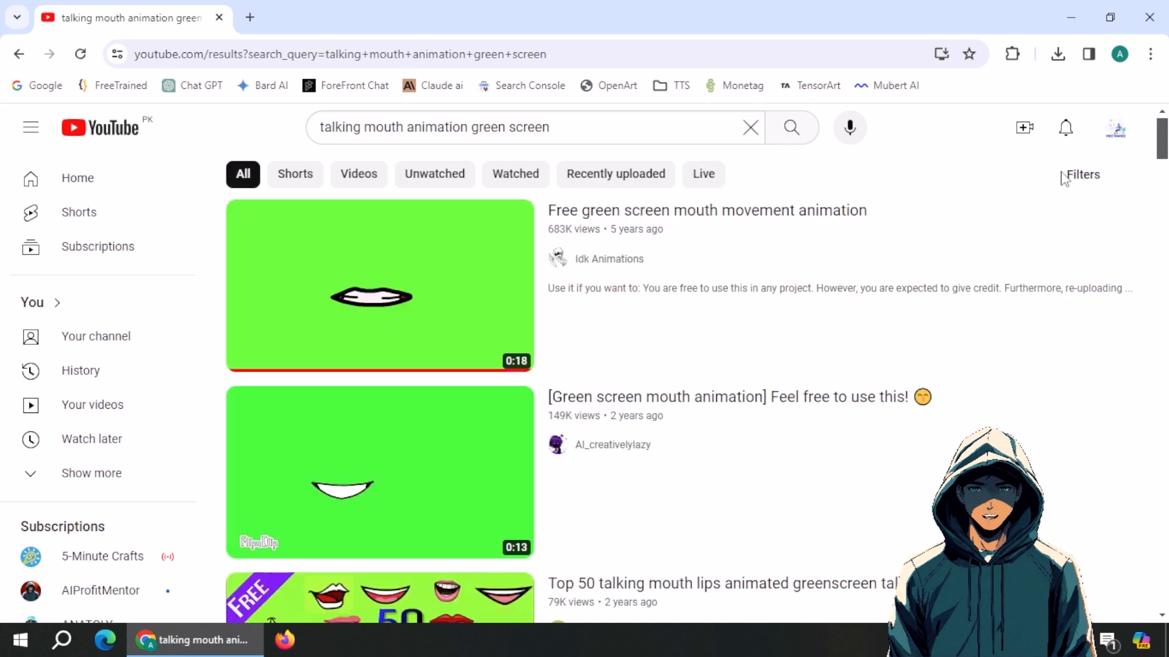
{"action": "left_click", "coordinate": [1072, 176]}
{"action": "left_click", "coordinate": [686, 377]}
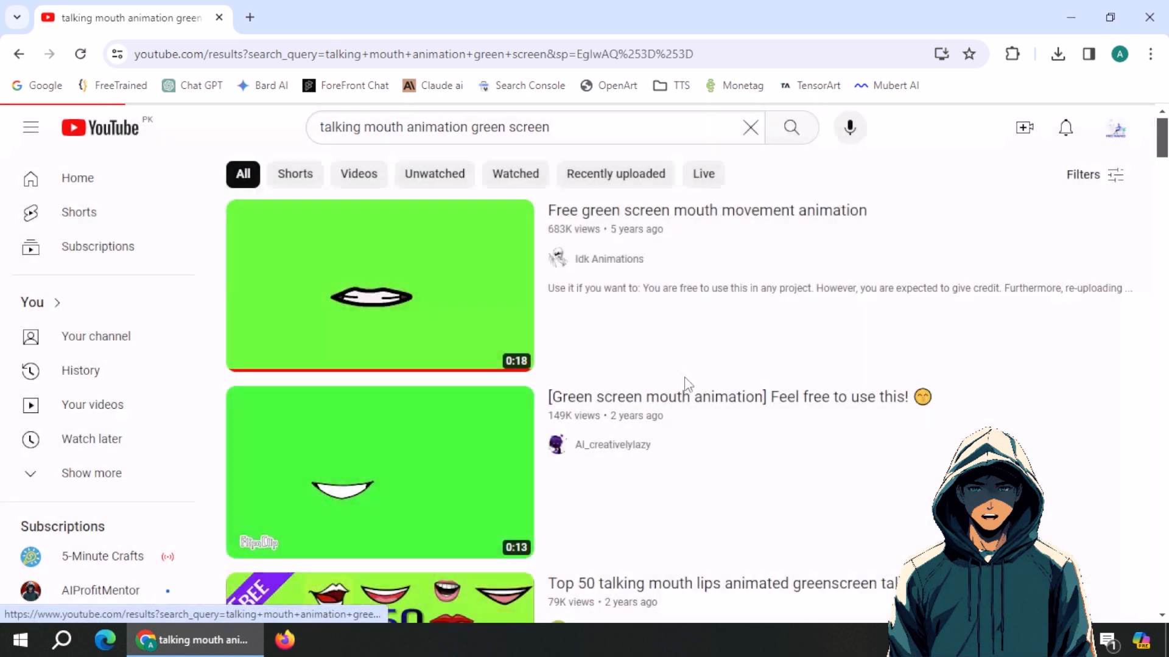
- Look through the Creative Commons search results for green-screen talking mouth animations
{"action": "scroll", "coordinate": [538, 292], "scroll_direction": "down", "scroll_amount": 17}
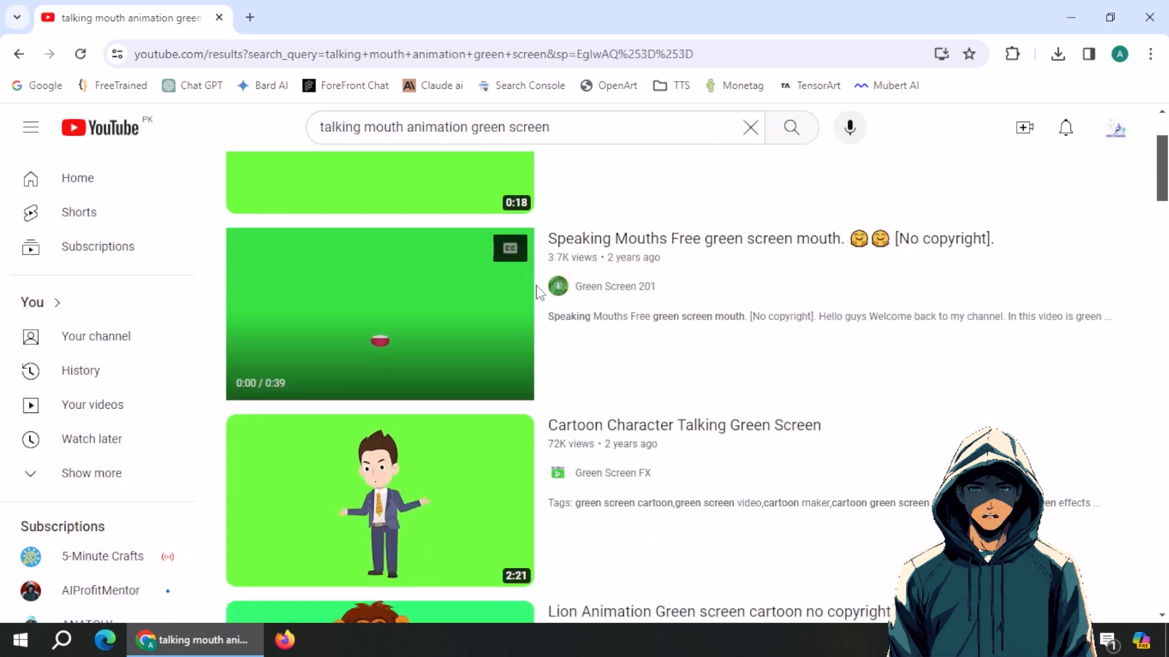
{"action": "scroll", "coordinate": [540, 295], "scroll_direction": "up", "scroll_amount": 5}
{"action": "scroll", "coordinate": [538, 292], "scroll_direction": "up", "scroll_amount": 10}
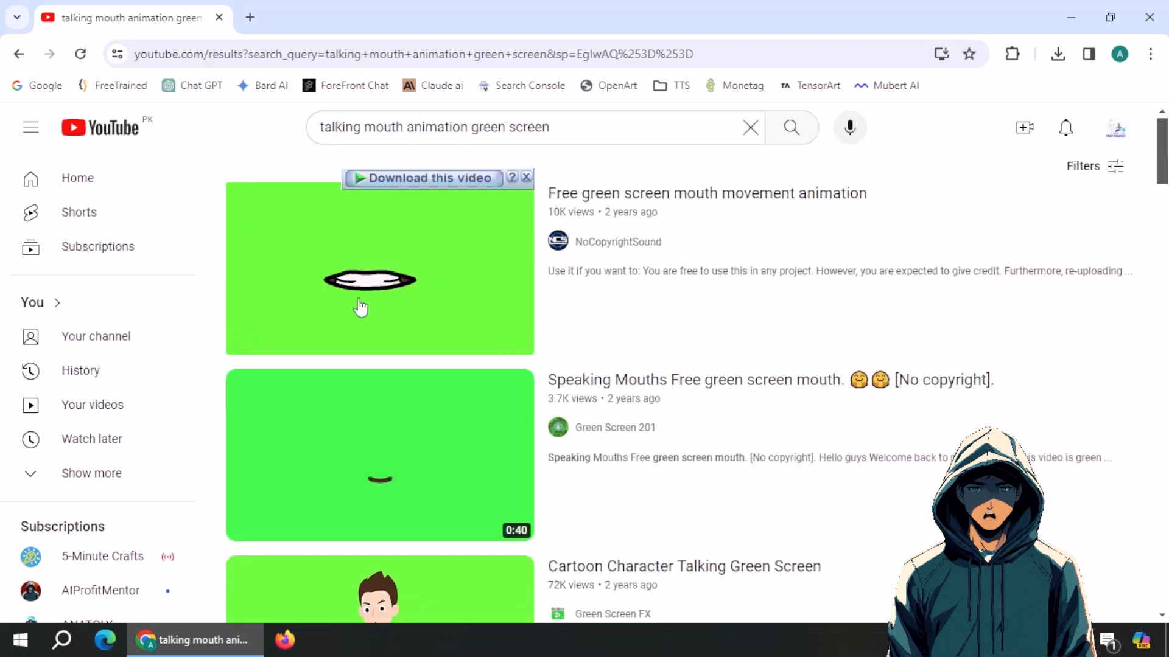
- Preview Mouth animation green screen.mp4 from the desktop in the media player, and close the player
{"action": "left_click", "coordinate": [1166, 654]}
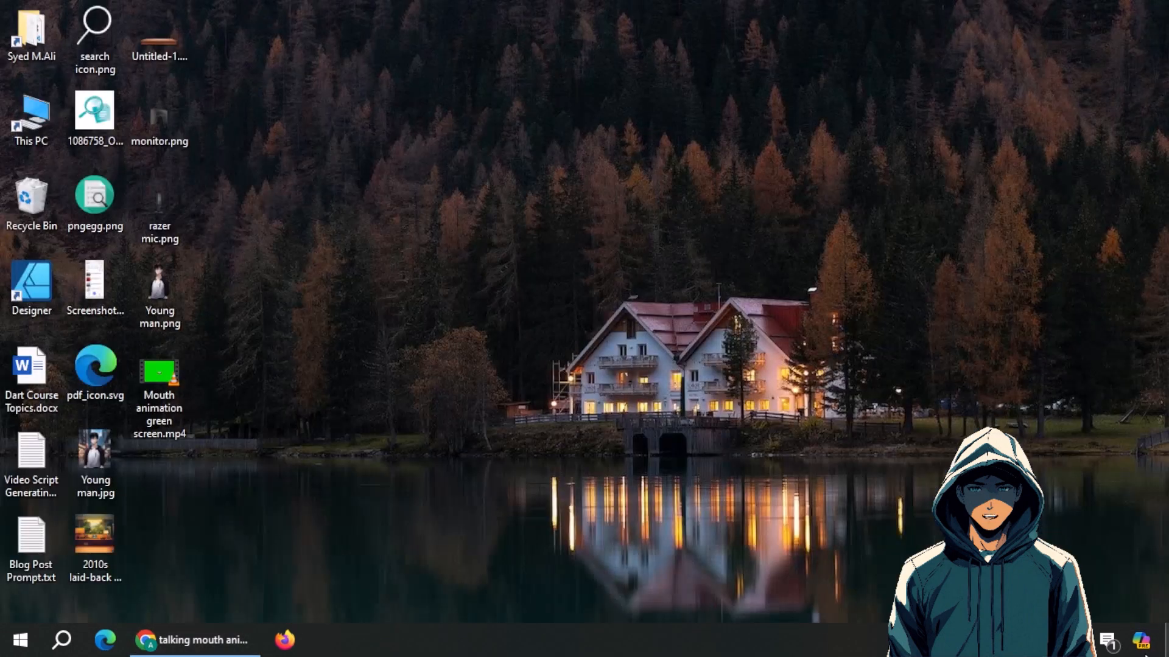
{"action": "double_click", "coordinate": [173, 386]}
{"action": "left_click", "coordinate": [536, 545]}
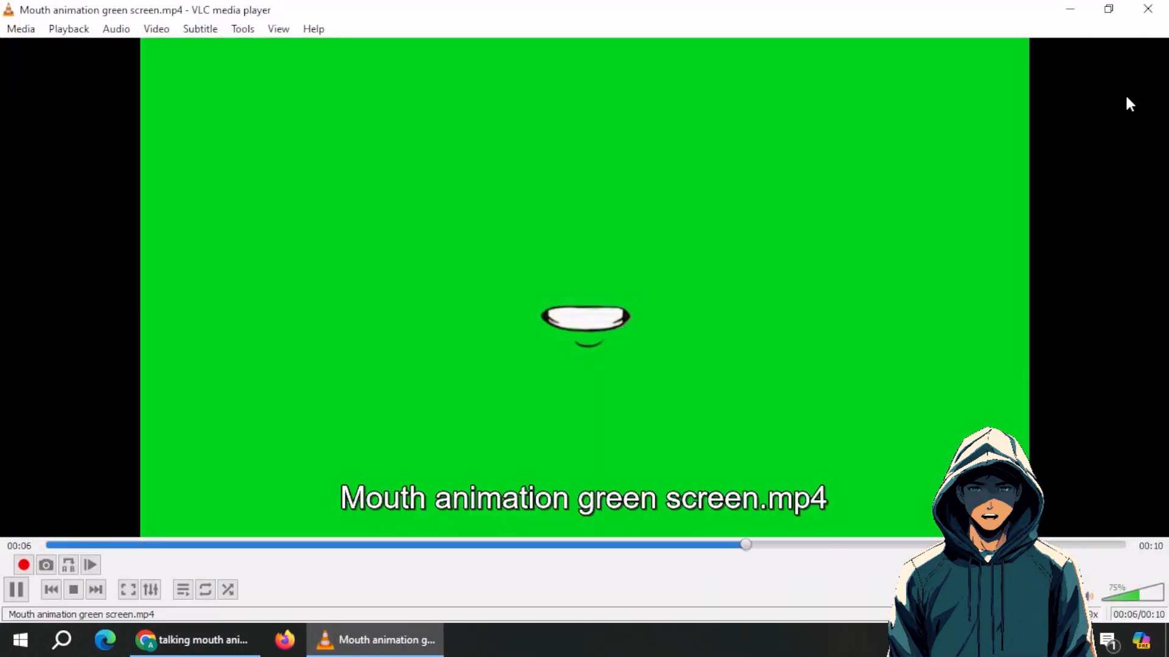
{"action": "left_click", "coordinate": [1147, 9]}
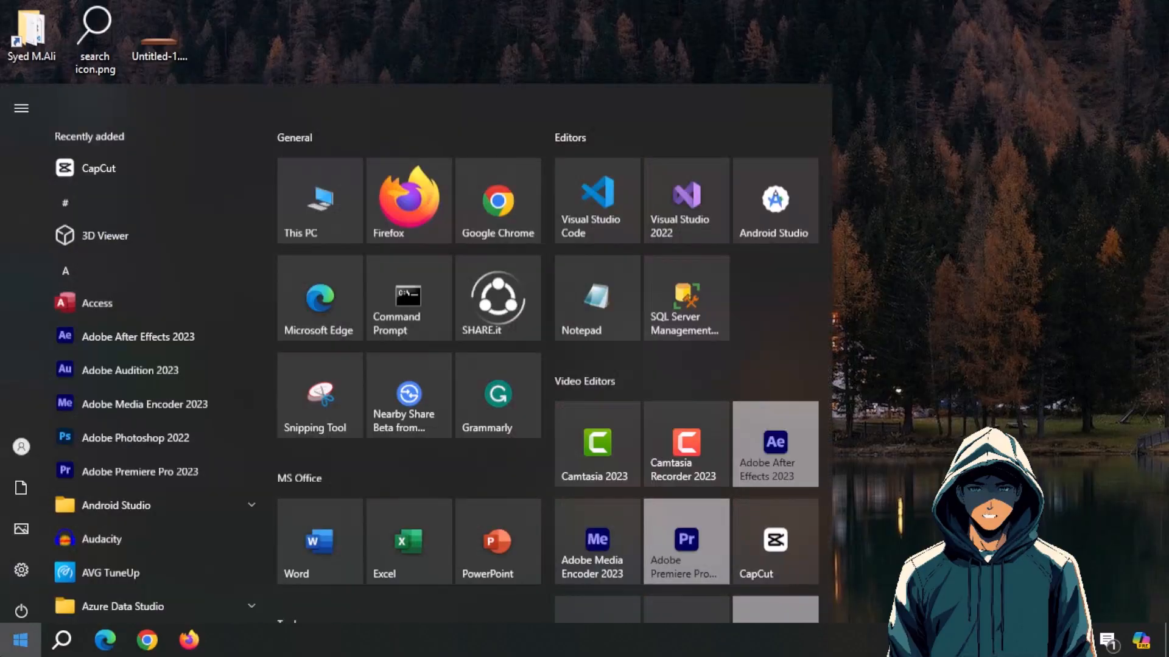
- In a new CapCut project, import the 2010s laid-back background, monitor.png, razer mic.png, Untitled-1.png, Young man.png and Mouth animation green screen.mp4
{"action": "left_click", "coordinate": [776, 486]}
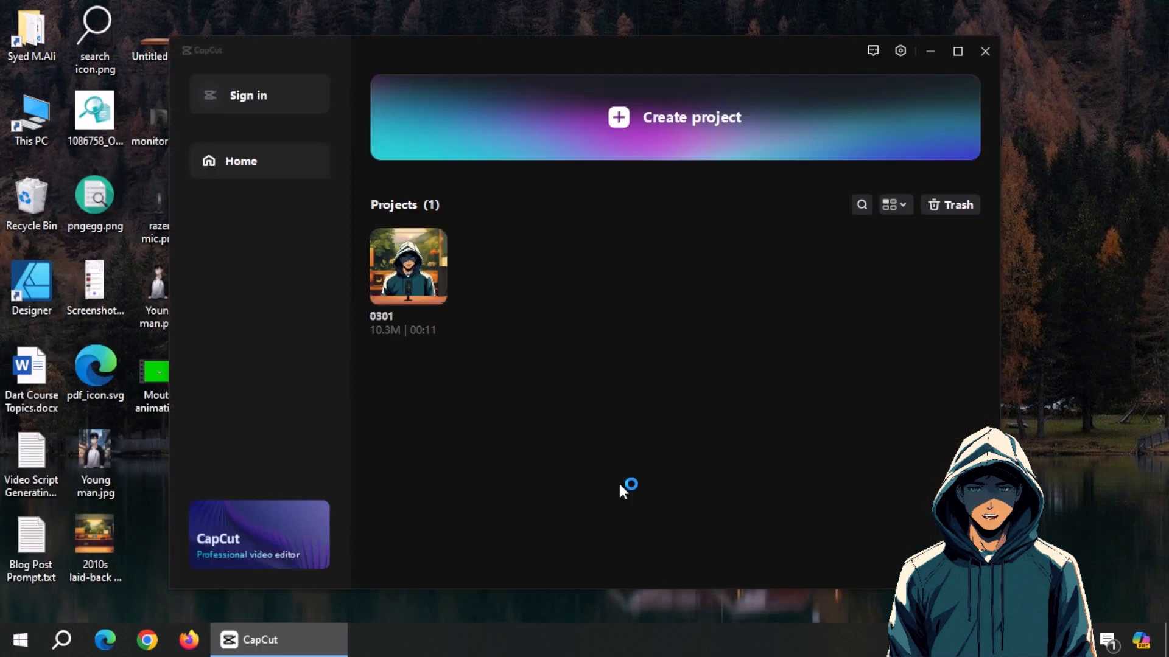
{"action": "left_click", "coordinate": [645, 143]}
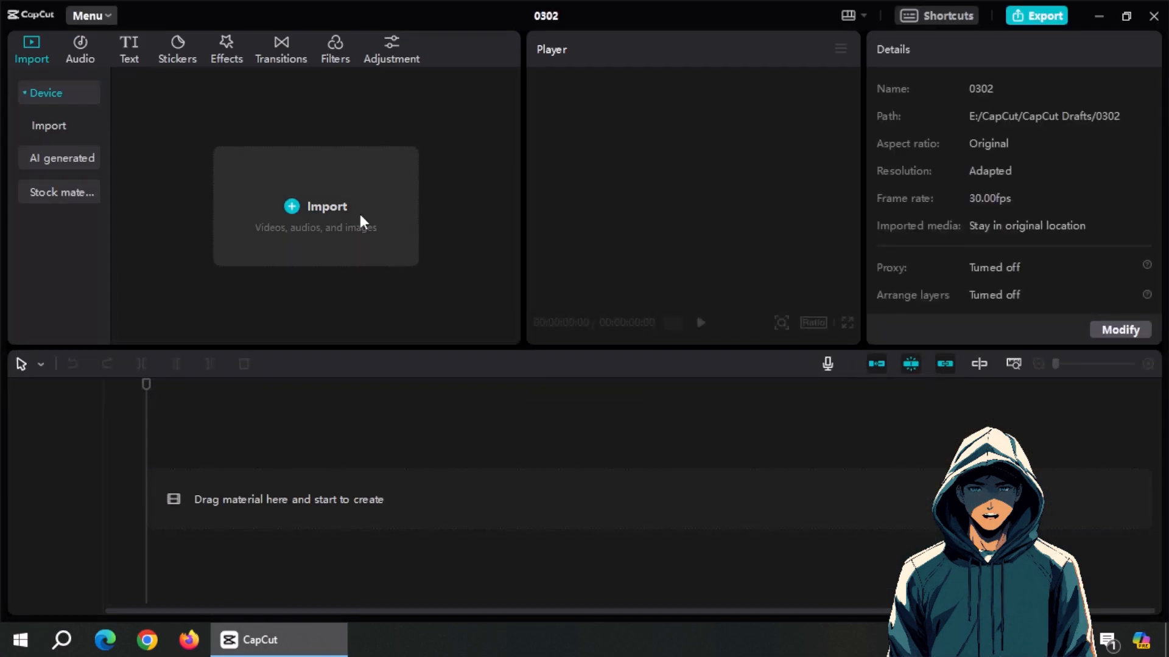
{"action": "left_click", "coordinate": [341, 220]}
{"action": "left_click", "coordinate": [505, 146], "text": "ctrl"}
{"action": "left_click", "coordinate": [301, 286], "text": "ctrl"}
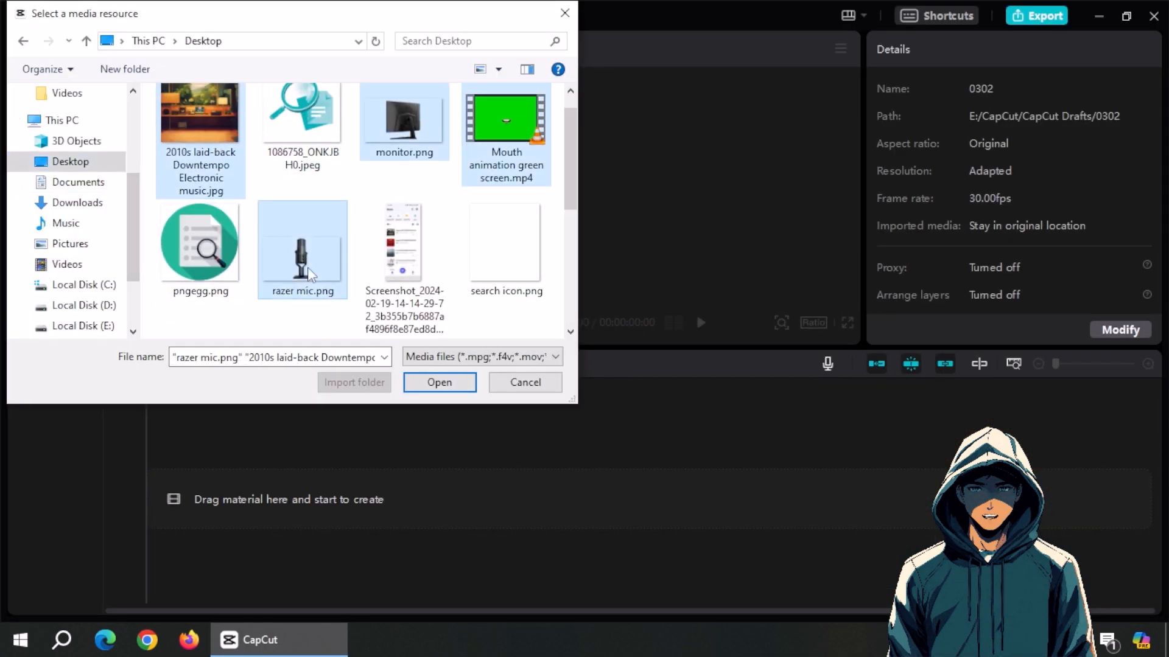
{"action": "scroll", "coordinate": [301, 243], "scroll_direction": "down", "scroll_amount": 3}
{"action": "left_click", "coordinate": [226, 301], "text": "ctrl"}
{"action": "left_click", "coordinate": [404, 194], "text": "ctrl"}
{"action": "left_click", "coordinate": [434, 384]}
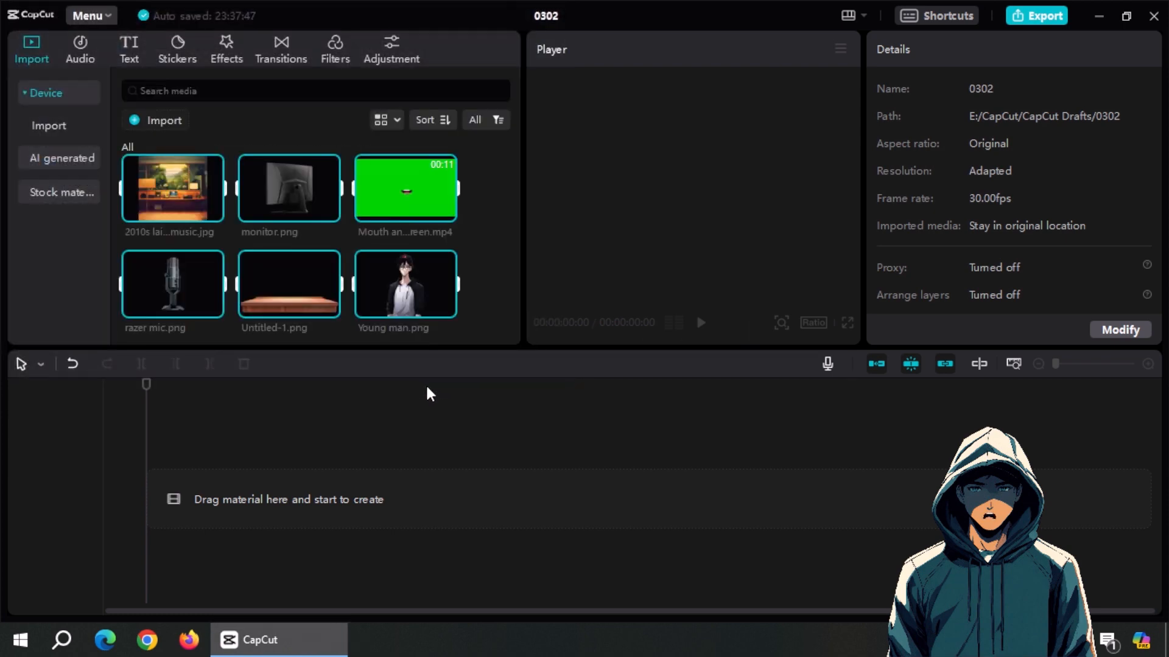
- Add the 2010s laid-back background image to the timeline and set the canvas aspect ratio to 16:9
{"action": "left_click", "coordinate": [212, 212]}
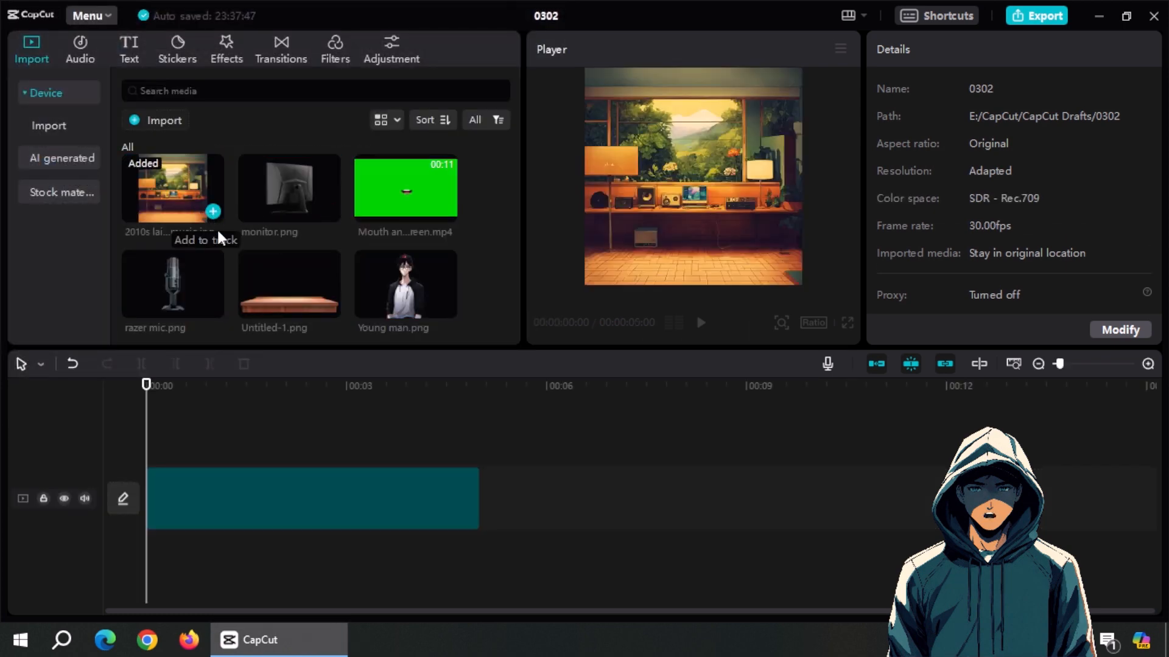
{"action": "left_click", "coordinate": [815, 323]}
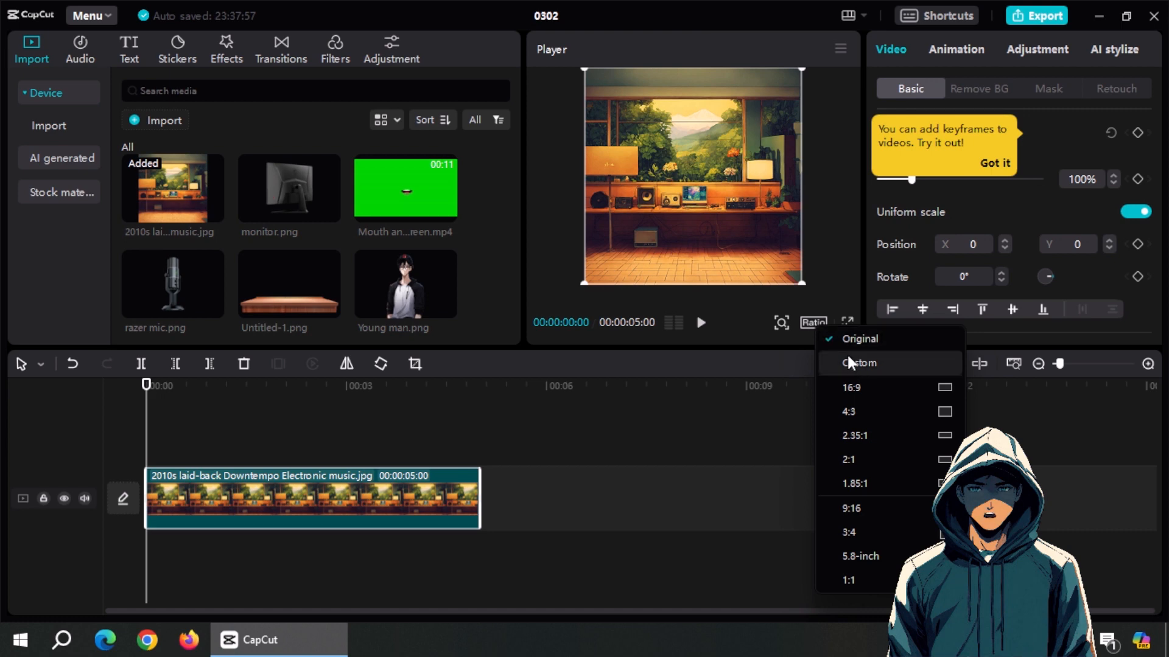
{"action": "left_click", "coordinate": [853, 386]}
- Examine the custom aspect ratio and resolution settings of the project, and leave them without saving
{"action": "left_click", "coordinate": [815, 322]}
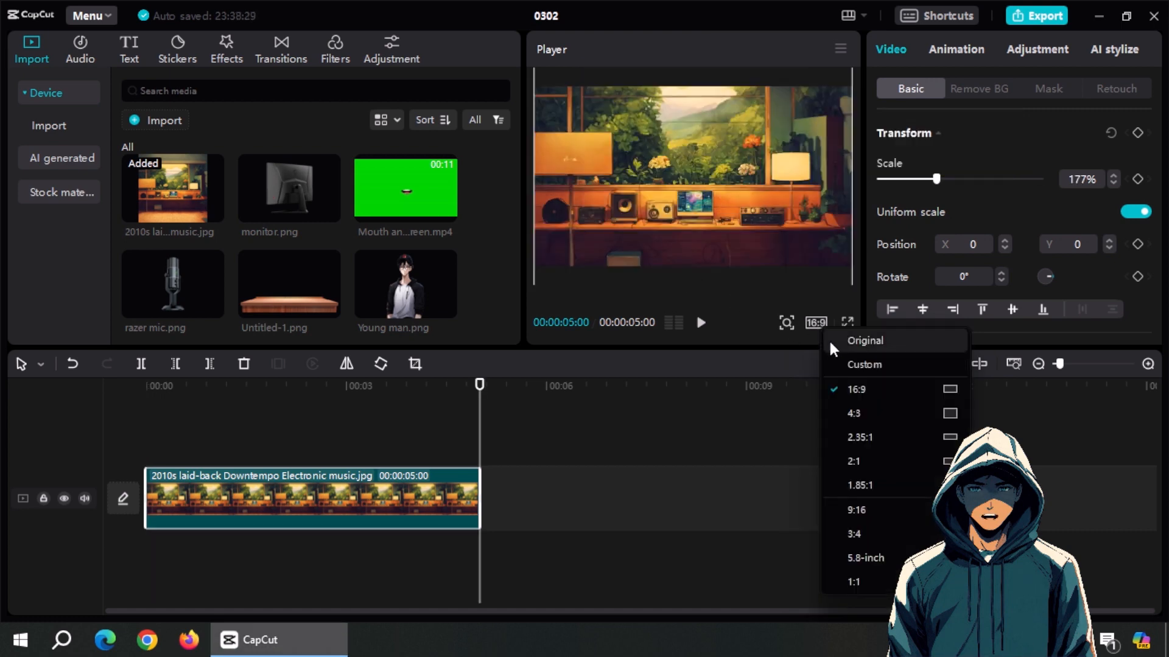
{"action": "left_click", "coordinate": [847, 364]}
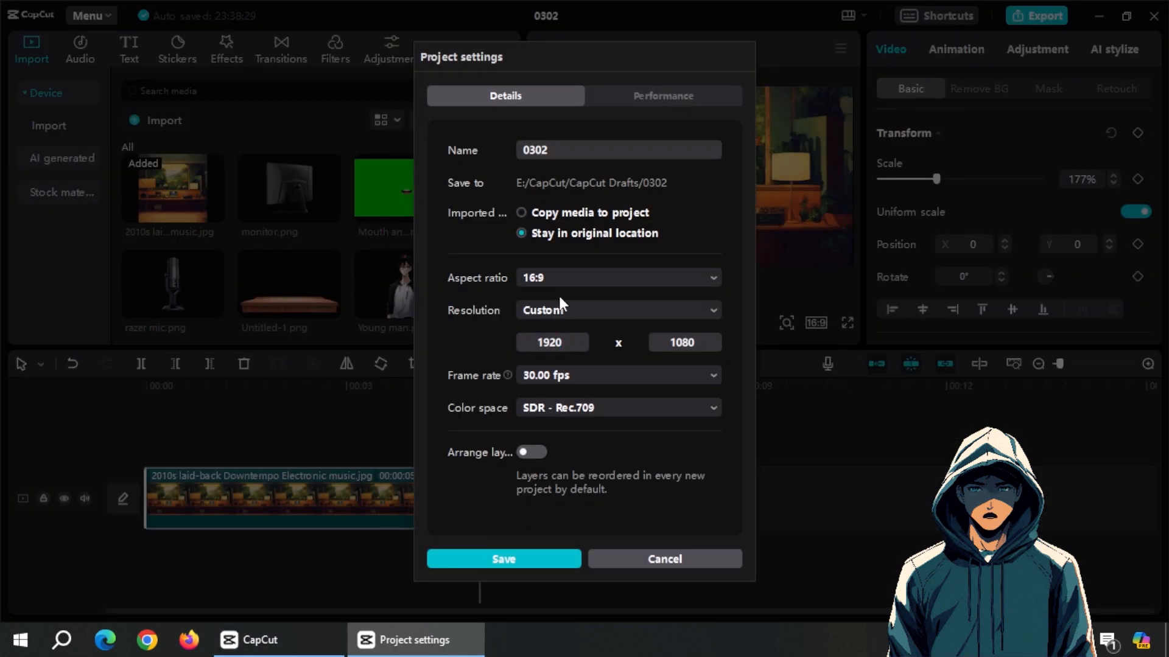
{"action": "left_click", "coordinate": [660, 558]}
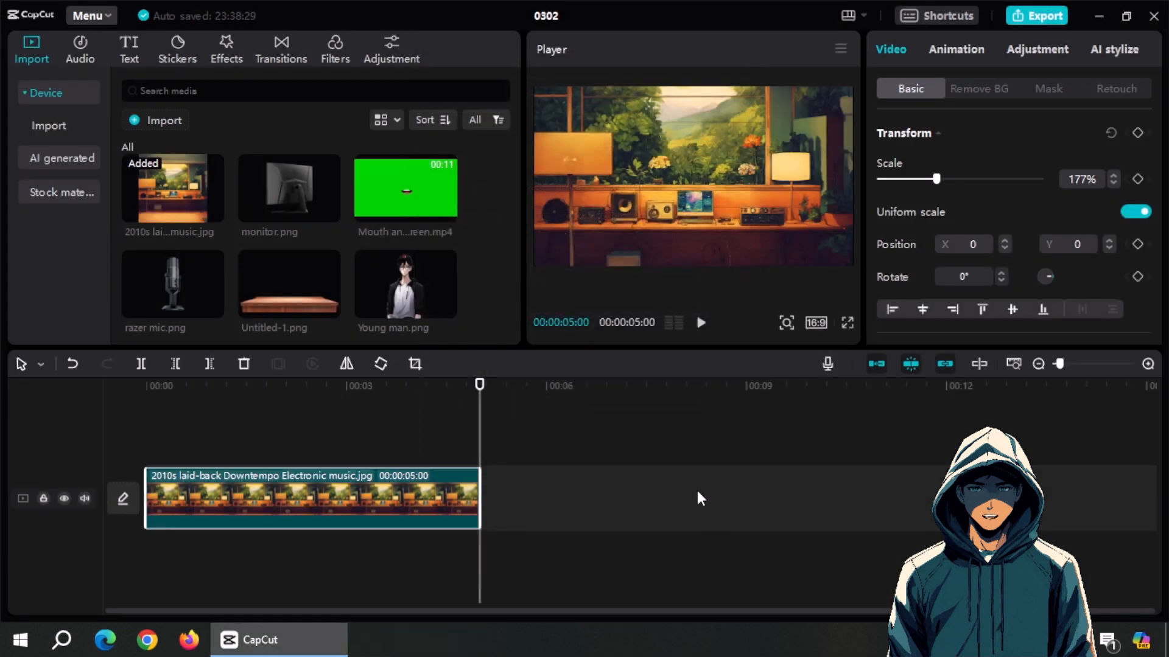
- Scale the background image to 177% and centre it in the frame at position 0, 0
{"action": "mouse_move", "coordinate": [936, 179]}
{"action": "left_mouse_down"}
{"action": "mouse_move", "coordinate": [917, 179]}
{"action": "mouse_move", "coordinate": [936, 180]}
{"action": "left_mouse_up"}
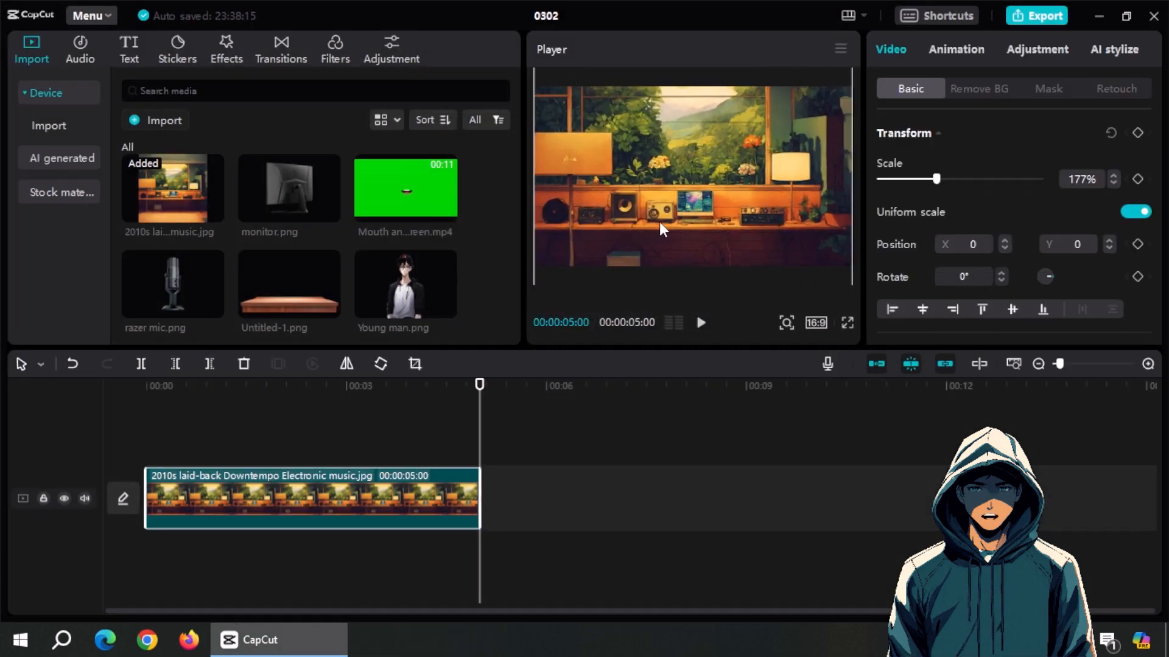
{"action": "left_click_drag", "start_coordinate": [682, 160], "coordinate": [683, 174]}
{"action": "left_click_drag", "start_coordinate": [688, 224], "coordinate": [688, 206]}
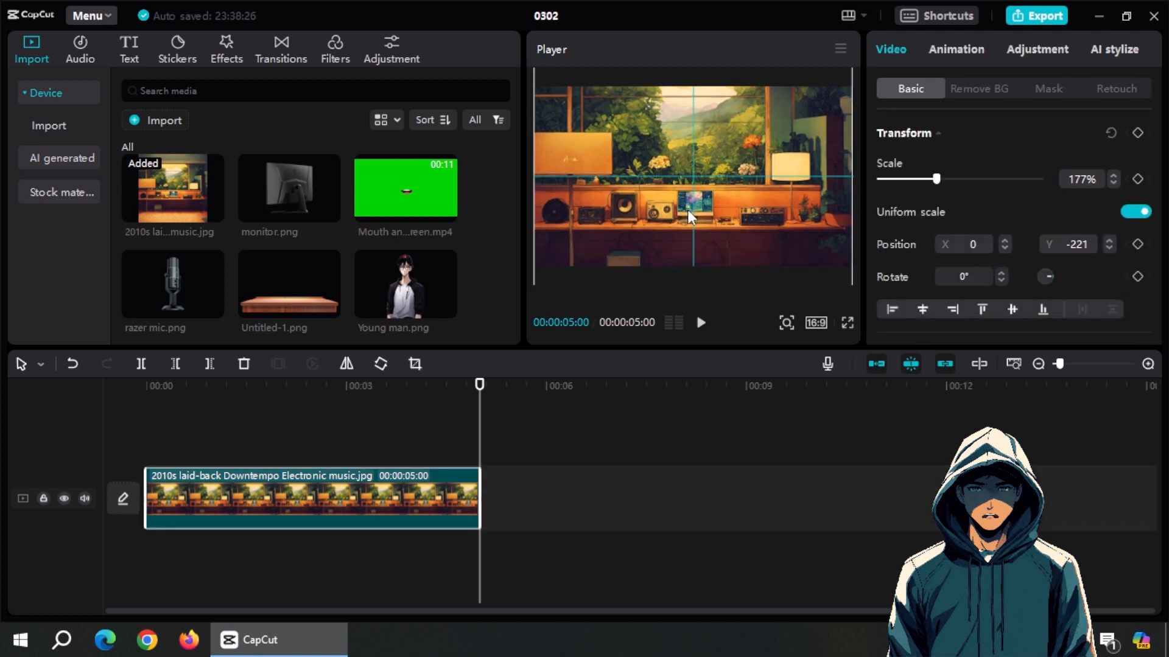
{"action": "left_click", "coordinate": [644, 459]}
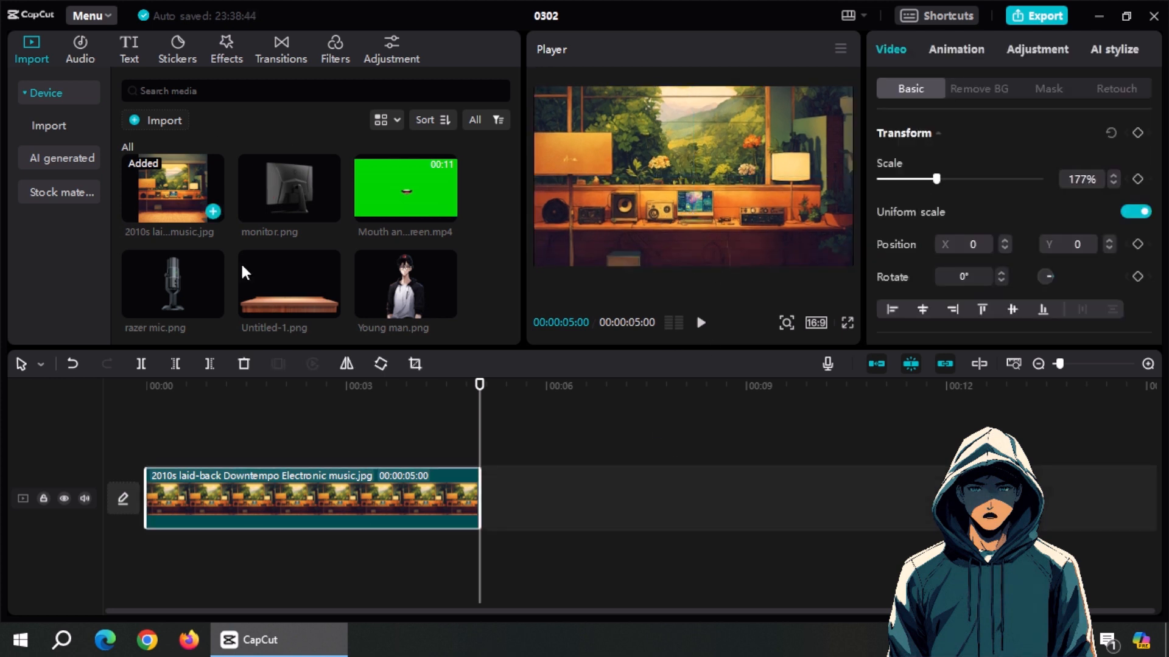
- Place the desk image Untitled-1.png on a track above the background, scaled to 97% at Y position -247
{"action": "left_click_drag", "start_coordinate": [259, 289], "coordinate": [144, 434]}
{"action": "left_click", "coordinate": [143, 399]}
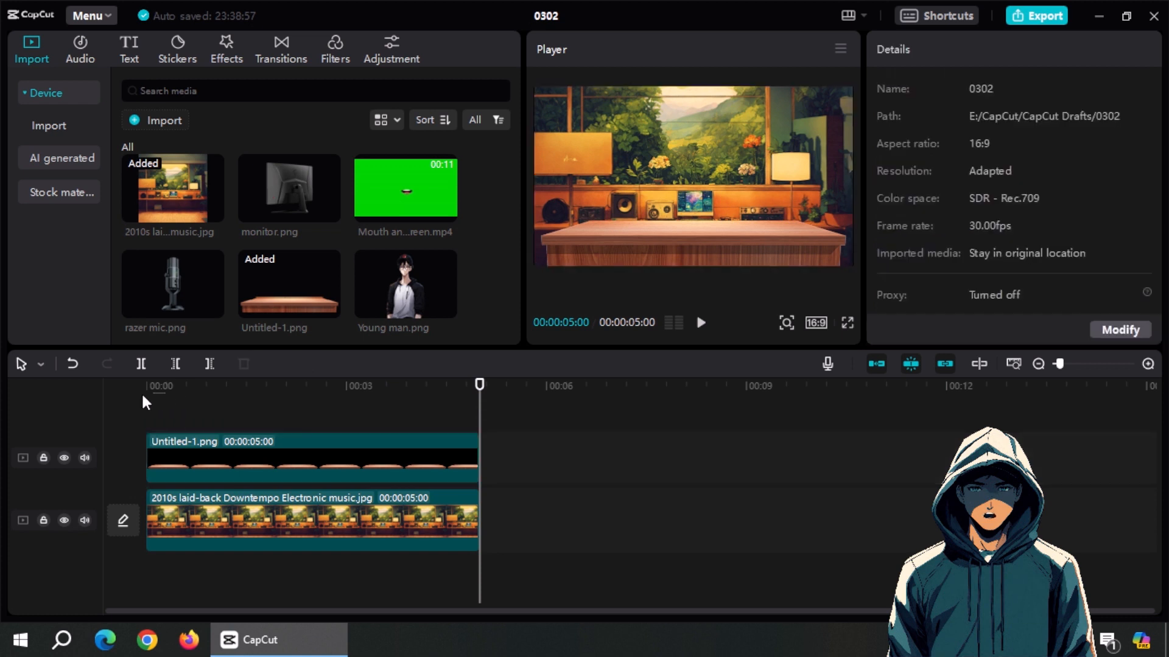
{"action": "left_click", "coordinate": [726, 224]}
{"action": "left_click_drag", "start_coordinate": [912, 180], "coordinate": [907, 180]}
{"action": "left_click_drag", "start_coordinate": [689, 207], "coordinate": [688, 234]}
{"action": "left_click_drag", "start_coordinate": [908, 180], "coordinate": [913, 180]}
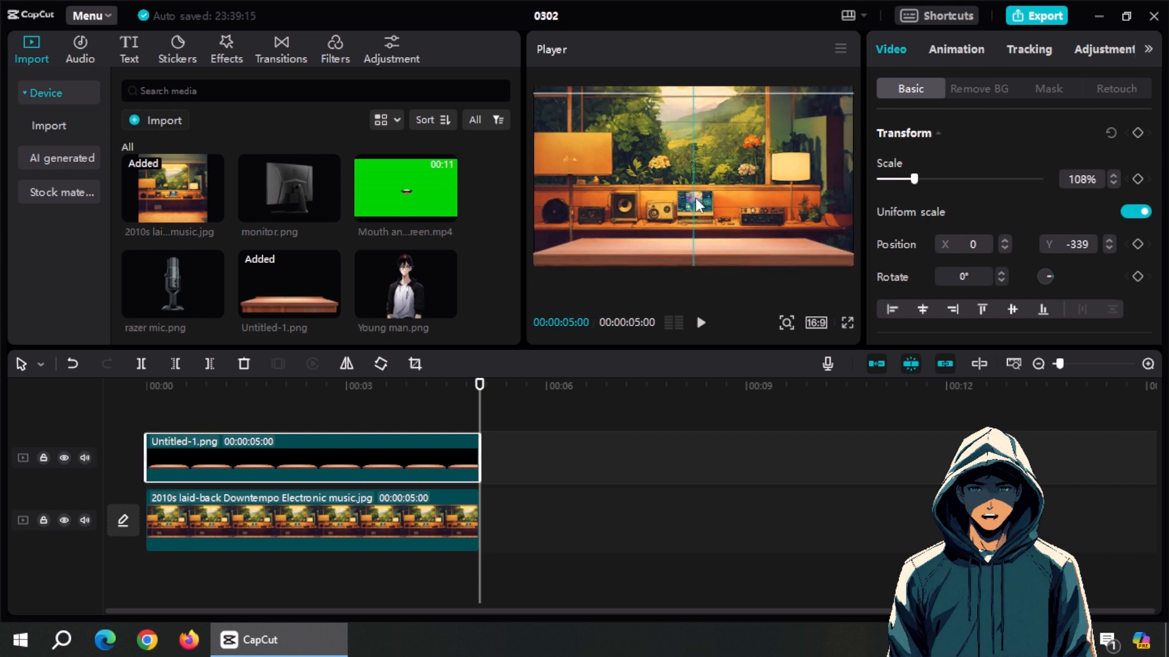
{"action": "mouse_move", "coordinate": [676, 230]}
{"action": "left_mouse_down"}
{"action": "mouse_move", "coordinate": [674, 216]}
{"action": "mouse_move", "coordinate": [665, 230]}
{"action": "left_mouse_up"}
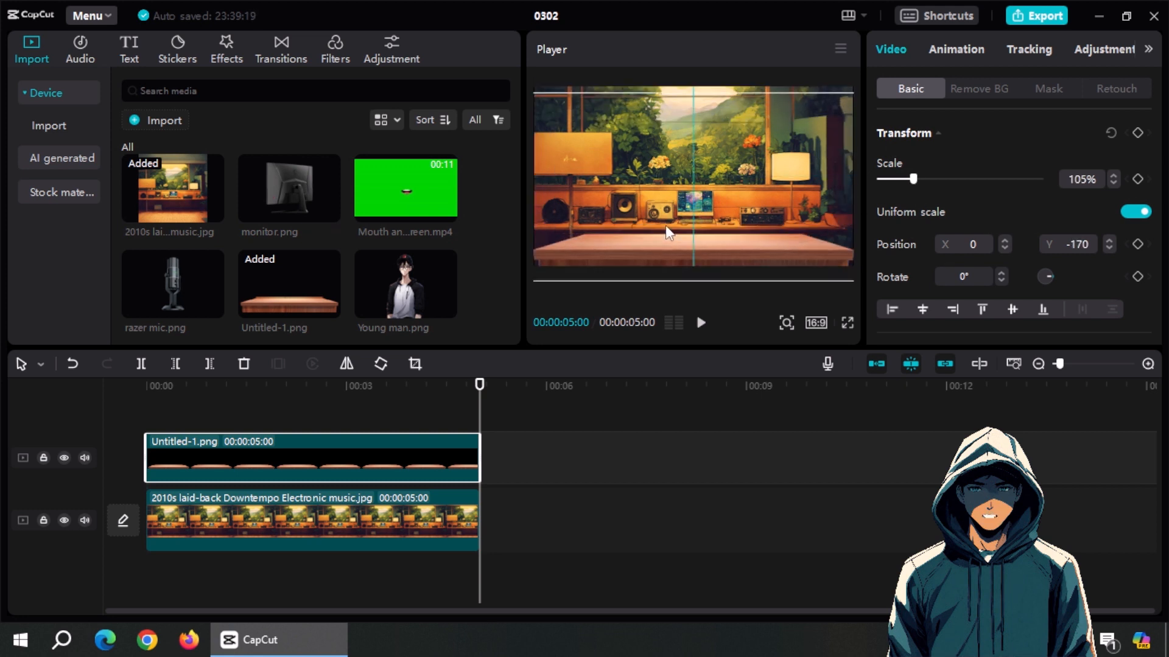
{"action": "left_click", "coordinate": [909, 179]}
{"action": "left_click_drag", "start_coordinate": [770, 165], "coordinate": [769, 146]}
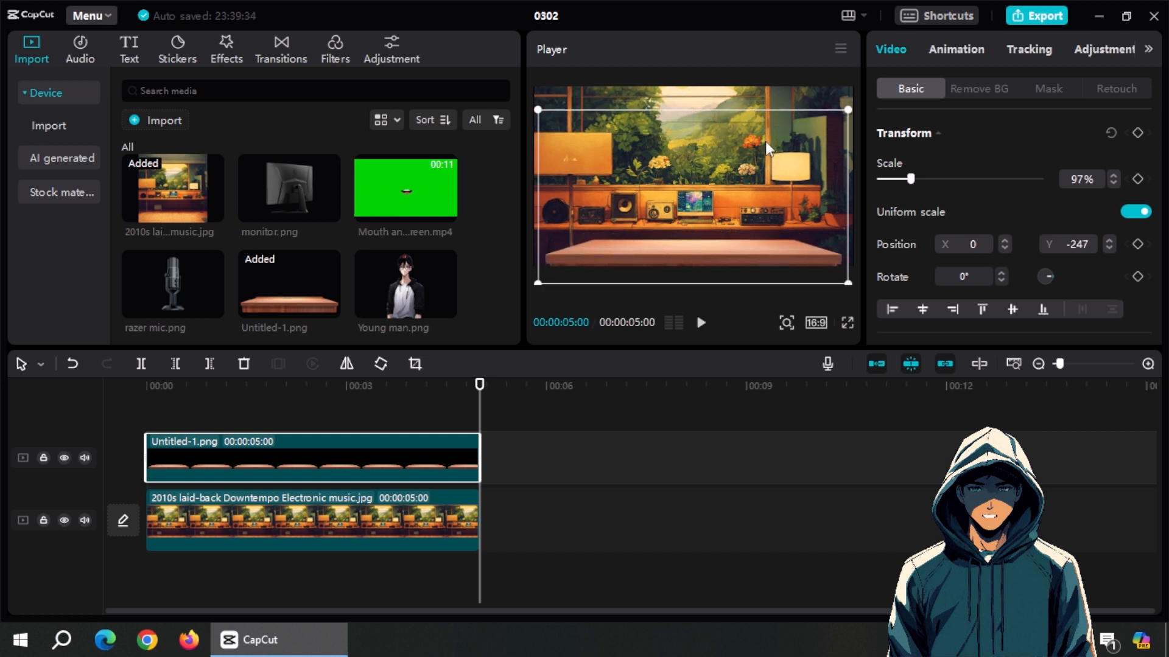
- Colour-adjust the desk image with Temp 29, Tint -11, Exposure -11 and a slightly lowered Shadow
{"action": "left_click", "coordinate": [1103, 49]}
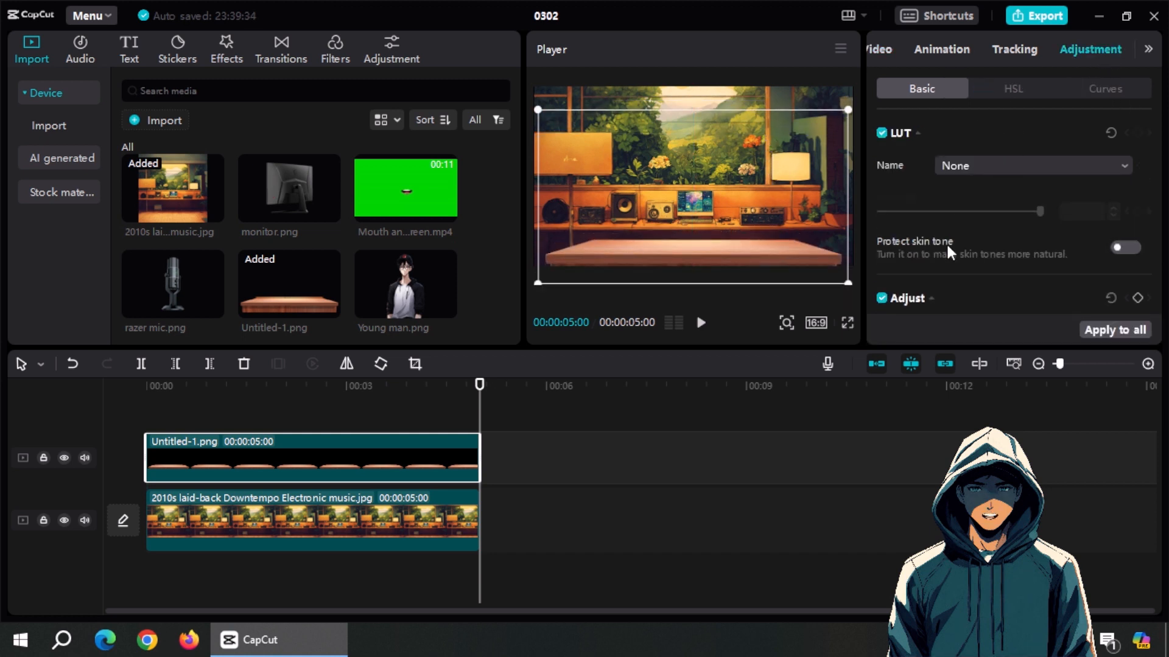
{"action": "scroll", "coordinate": [905, 218], "scroll_direction": "down", "scroll_amount": 5}
{"action": "left_click_drag", "start_coordinate": [959, 230], "coordinate": [943, 232]}
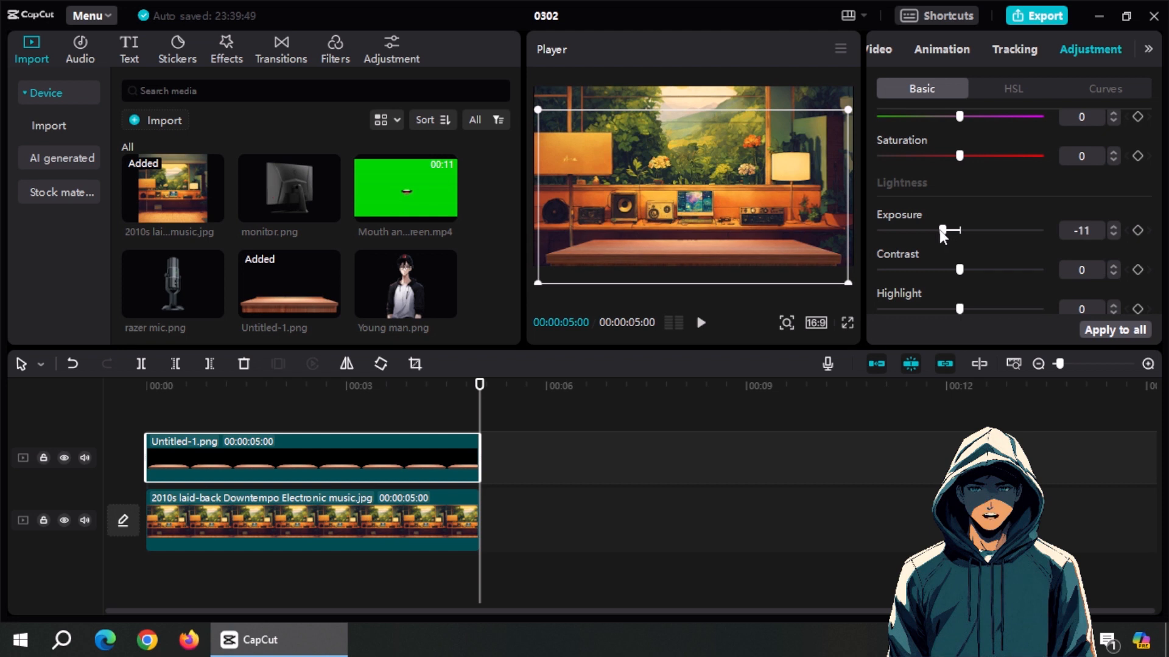
{"action": "scroll", "coordinate": [936, 233], "scroll_direction": "up", "scroll_amount": 1}
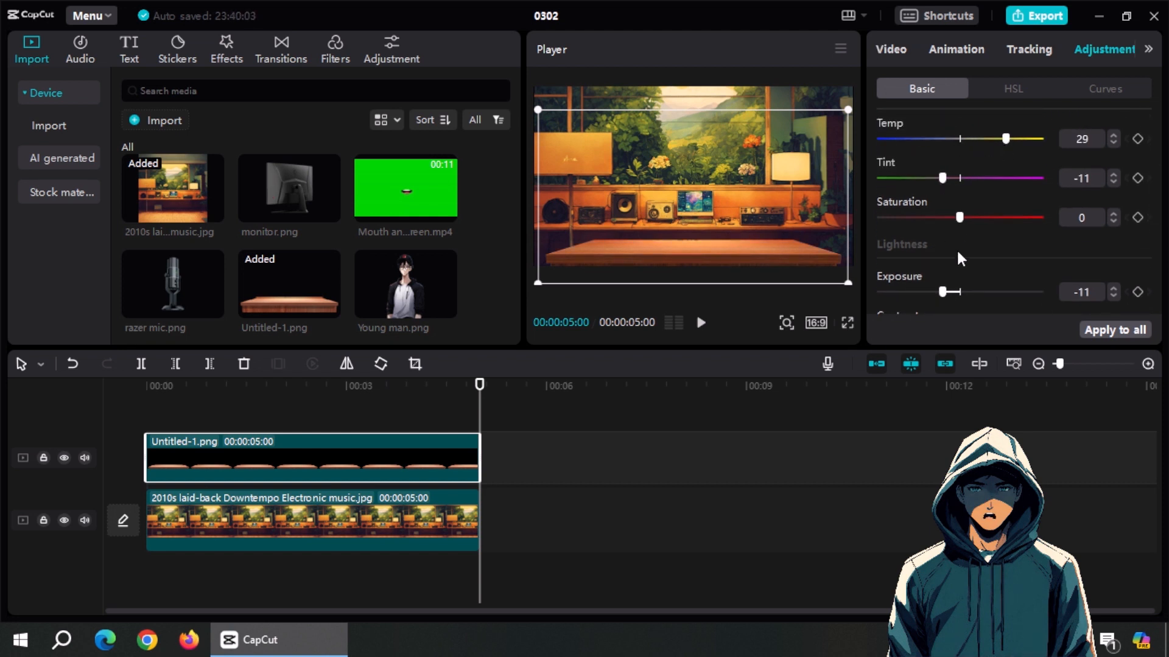
{"action": "scroll", "coordinate": [958, 256], "scroll_direction": "down", "scroll_amount": 2}
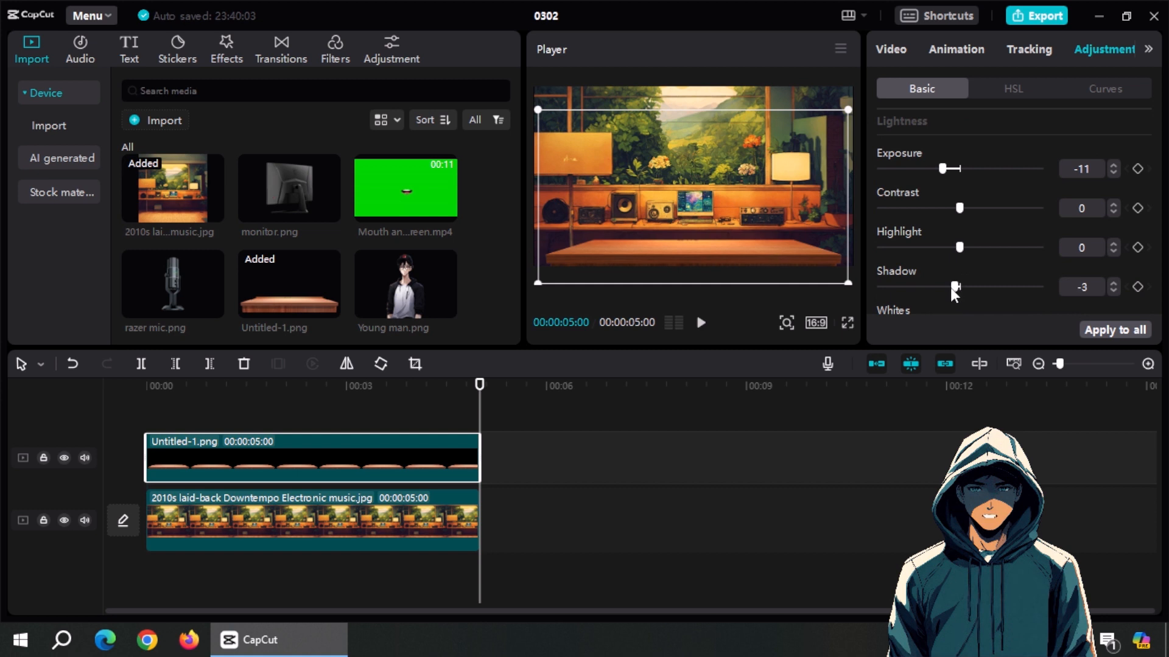
{"action": "left_click_drag", "start_coordinate": [954, 292], "coordinate": [952, 291]}
{"action": "left_click", "coordinate": [633, 471]}
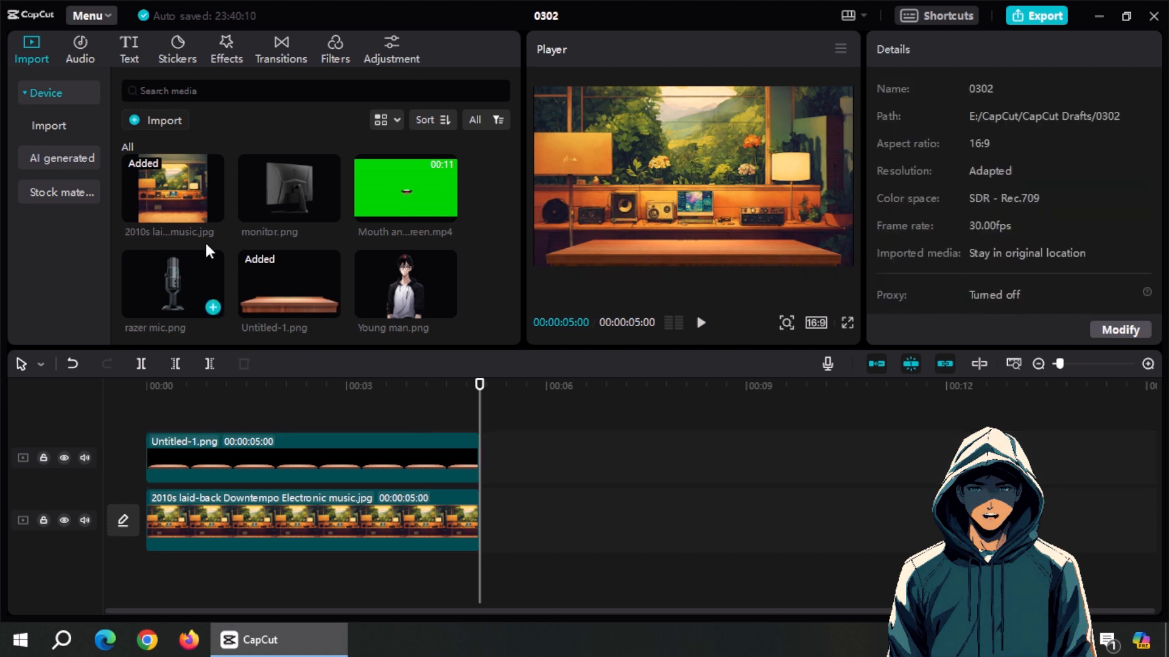
- Add Young man.png to the timeline on layer 1 behind the desk, and move it down to Y position -149
{"action": "left_click_drag", "start_coordinate": [401, 286], "coordinate": [140, 416]}
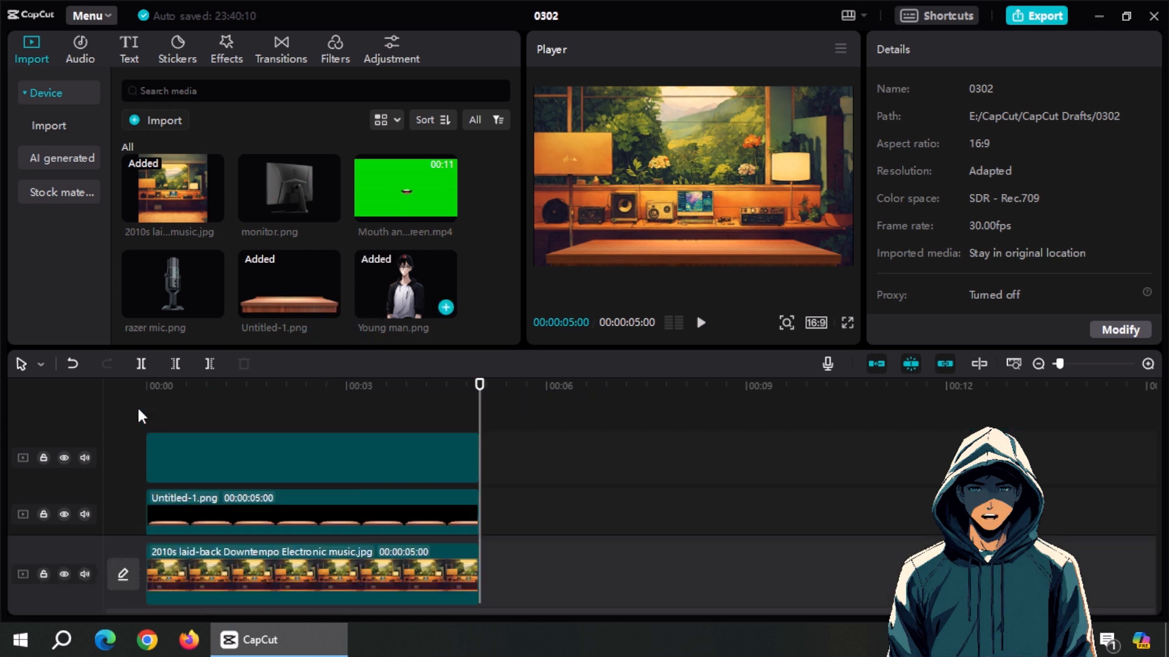
{"action": "scroll", "coordinate": [994, 274], "scroll_direction": "down", "scroll_amount": 5}
{"action": "left_click", "coordinate": [913, 285]}
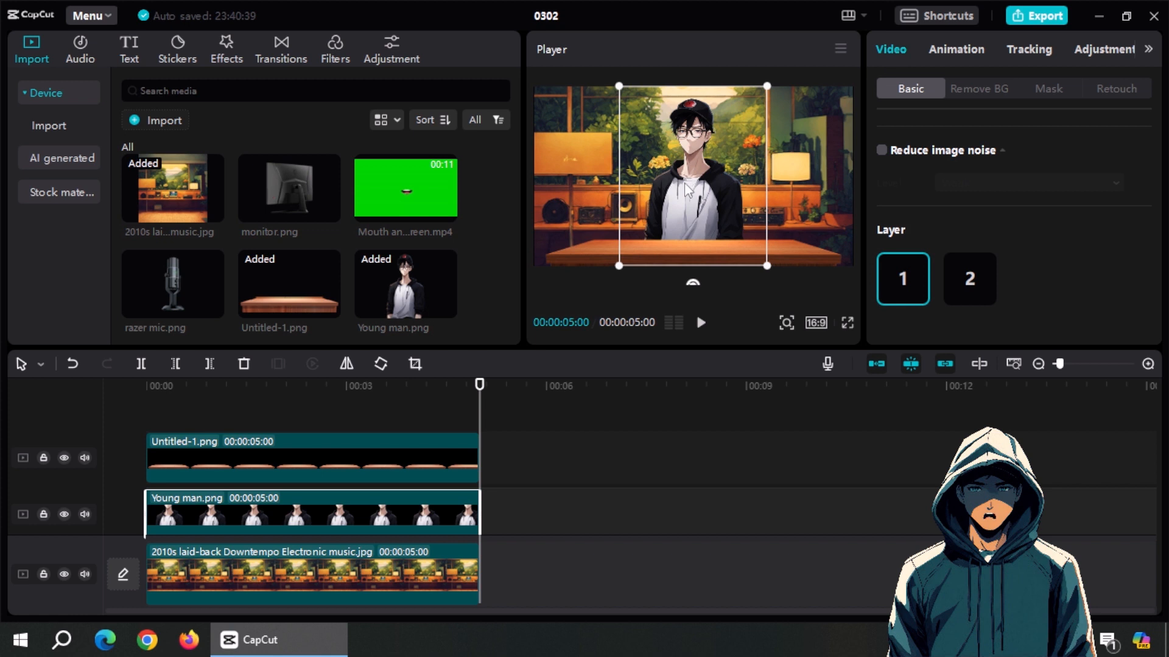
{"action": "mouse_move", "coordinate": [688, 179]}
{"action": "left_mouse_down"}
{"action": "mouse_move", "coordinate": [690, 207]}
{"action": "mouse_move", "coordinate": [688, 185]}
{"action": "left_mouse_up"}
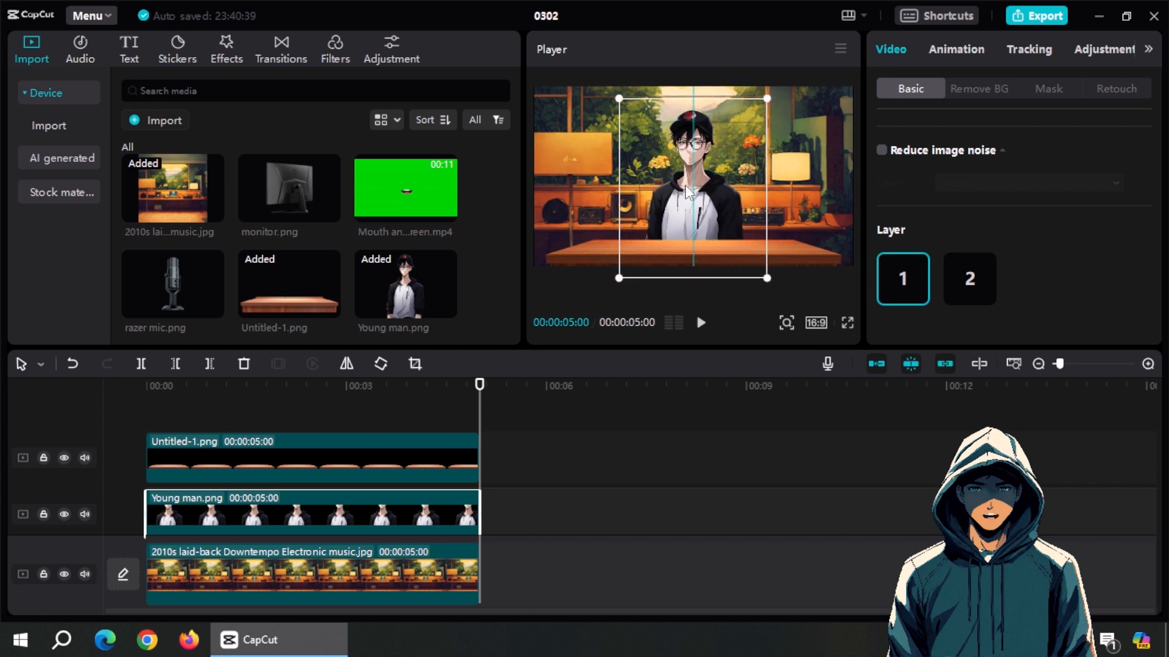
{"action": "left_click", "coordinate": [678, 478]}
- Colour-adjust the Young man.png clip with Temp 12 and a slightly lowered Tint
{"action": "left_click", "coordinate": [445, 511]}
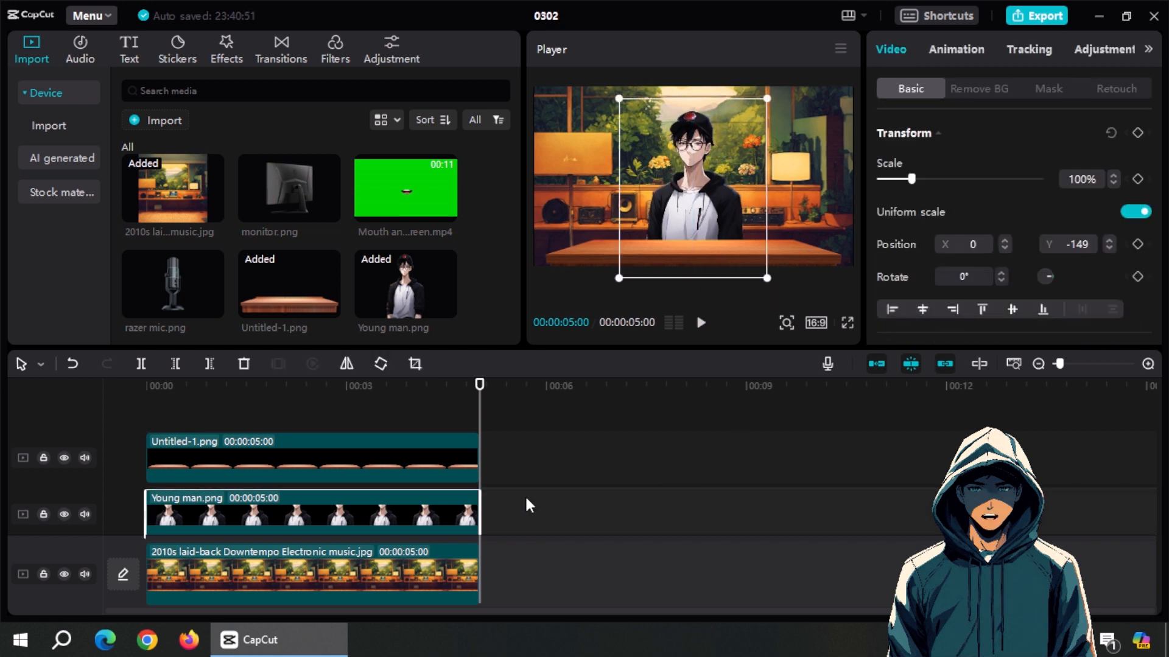
{"action": "left_click", "coordinate": [527, 504]}
{"action": "left_click", "coordinate": [454, 524]}
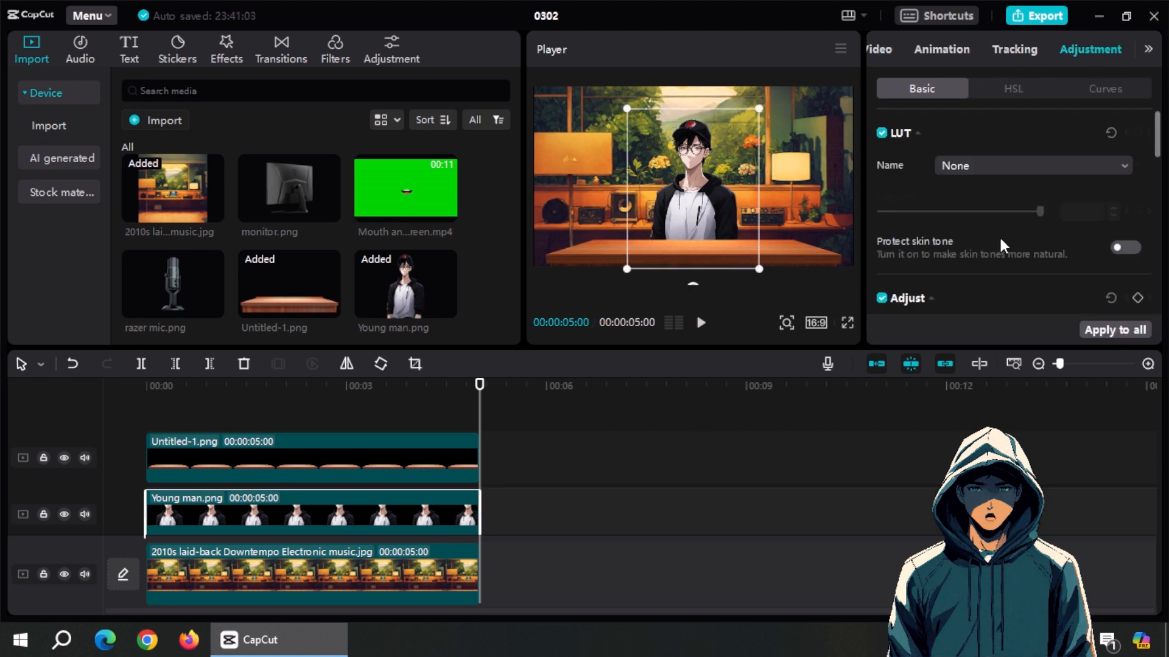
{"action": "scroll", "coordinate": [998, 235], "scroll_direction": "down", "scroll_amount": 5}
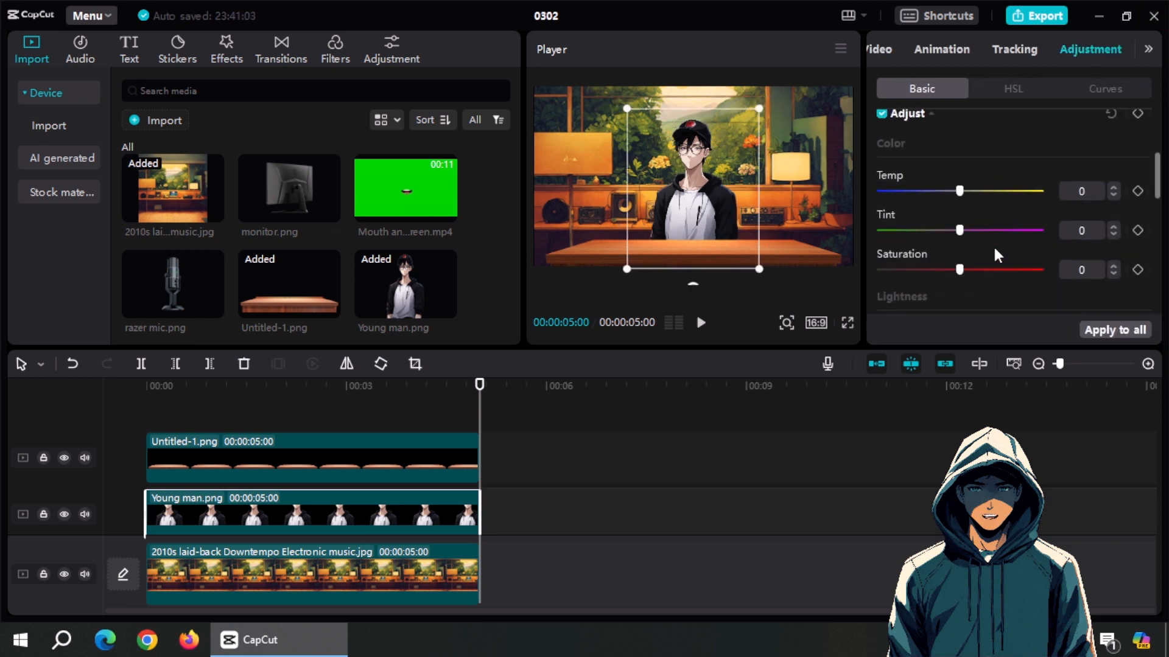
{"action": "left_click_drag", "start_coordinate": [956, 223], "coordinate": [977, 192]}
{"action": "scroll", "coordinate": [965, 207], "scroll_direction": "up", "scroll_amount": 5}
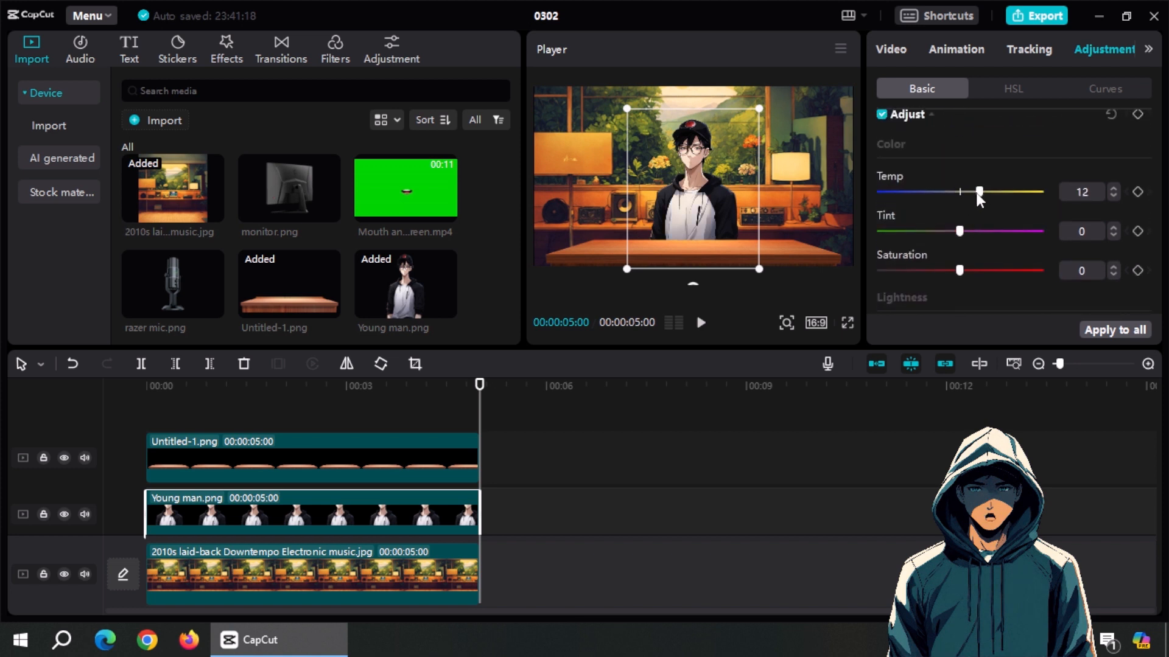
{"action": "left_click_drag", "start_coordinate": [960, 232], "coordinate": [951, 232]}
- Set the character's scale to 100% and select the desk image
{"action": "left_click", "coordinate": [896, 50]}
{"action": "left_click_drag", "start_coordinate": [908, 179], "coordinate": [911, 179]}
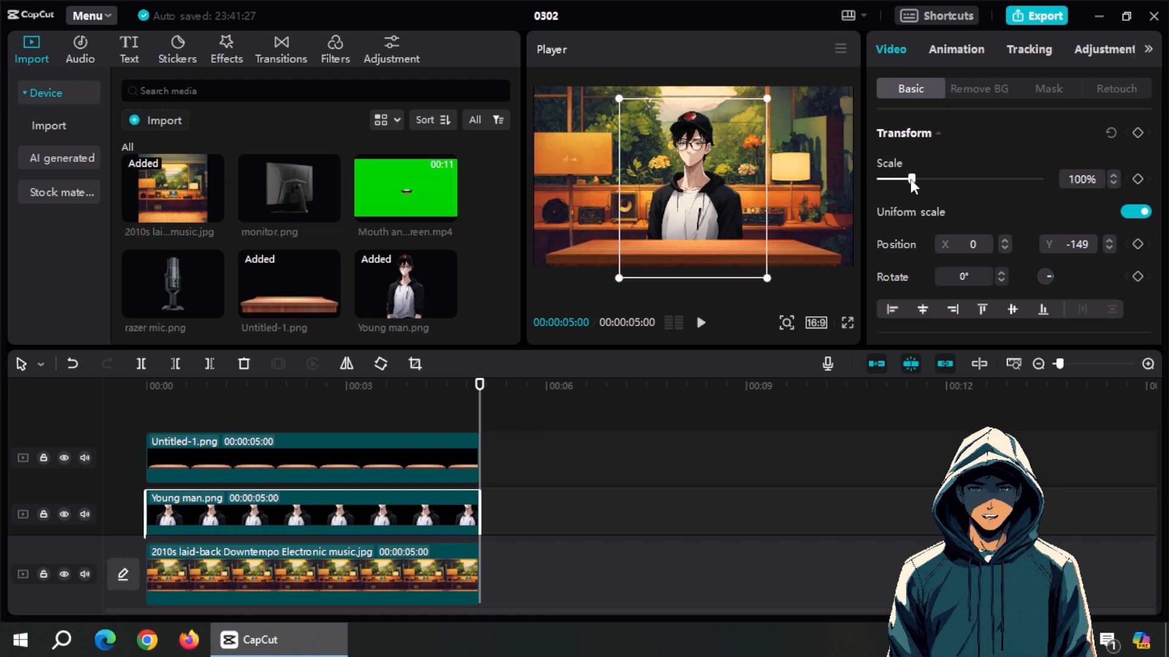
{"action": "left_click", "coordinate": [685, 249]}
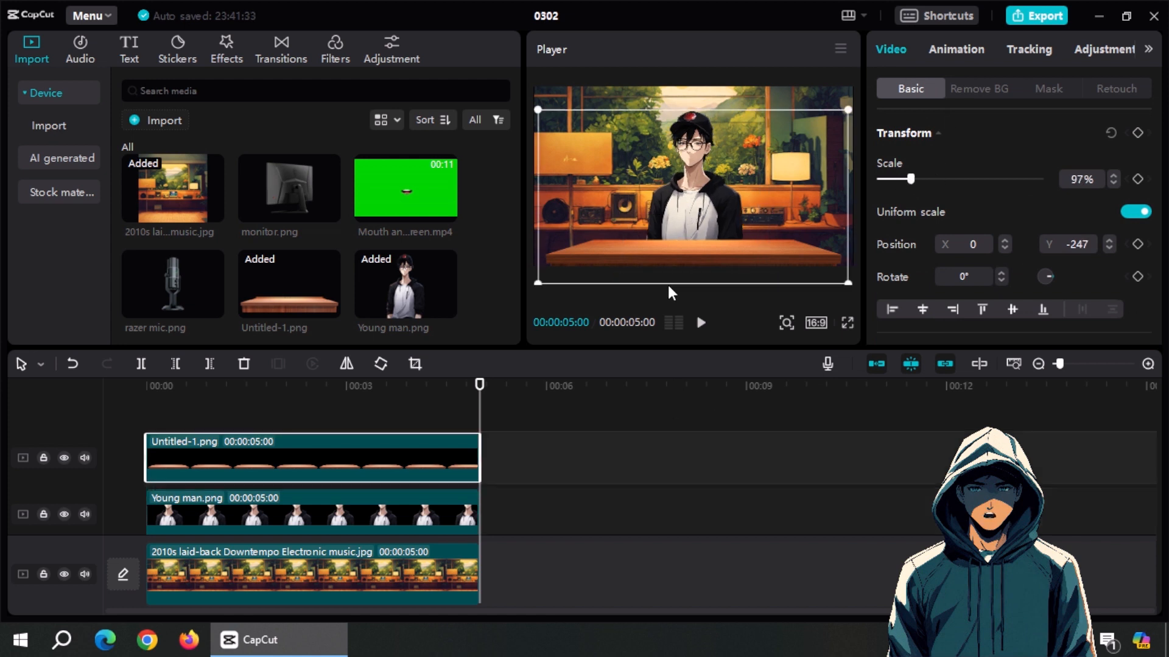
- Fine-tune the Young man.png character's vertical position behind the desk
{"action": "left_click", "coordinate": [403, 510]}
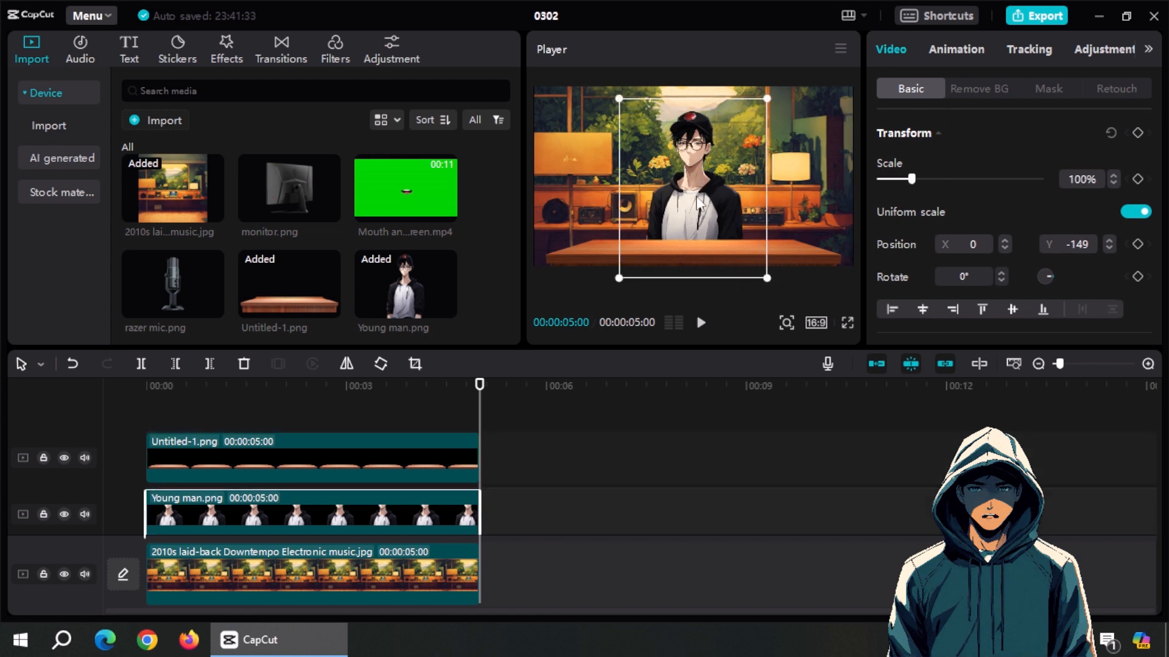
{"action": "left_click_drag", "start_coordinate": [702, 207], "coordinate": [702, 163]}
{"action": "left_click", "coordinate": [664, 470]}
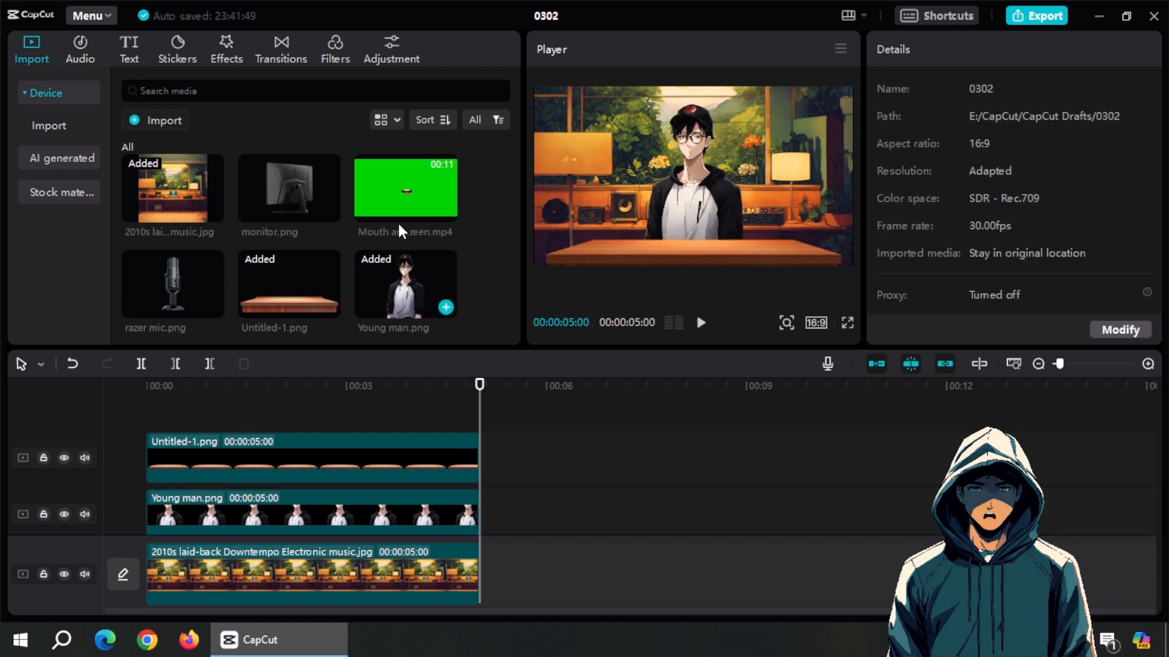
- Add Mouth animation green screen.mp4 on a new top layer from the start and key out its green with Chroma key Intensity 99
{"action": "left_click_drag", "start_coordinate": [398, 224], "coordinate": [145, 406]}
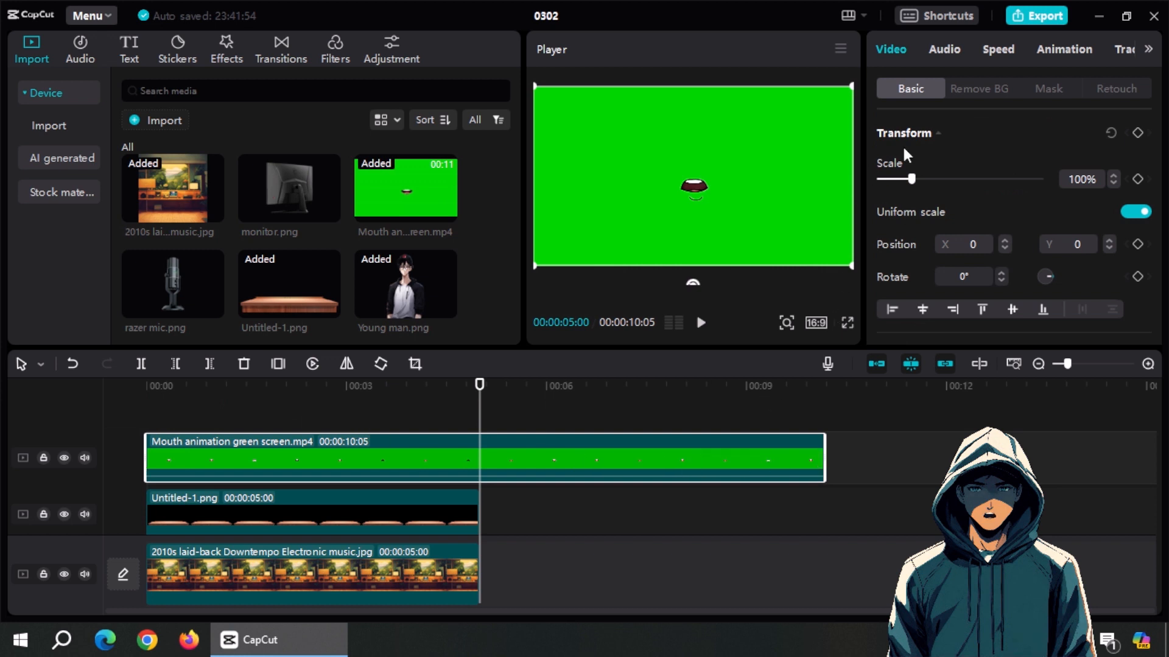
{"action": "left_click", "coordinate": [977, 88]}
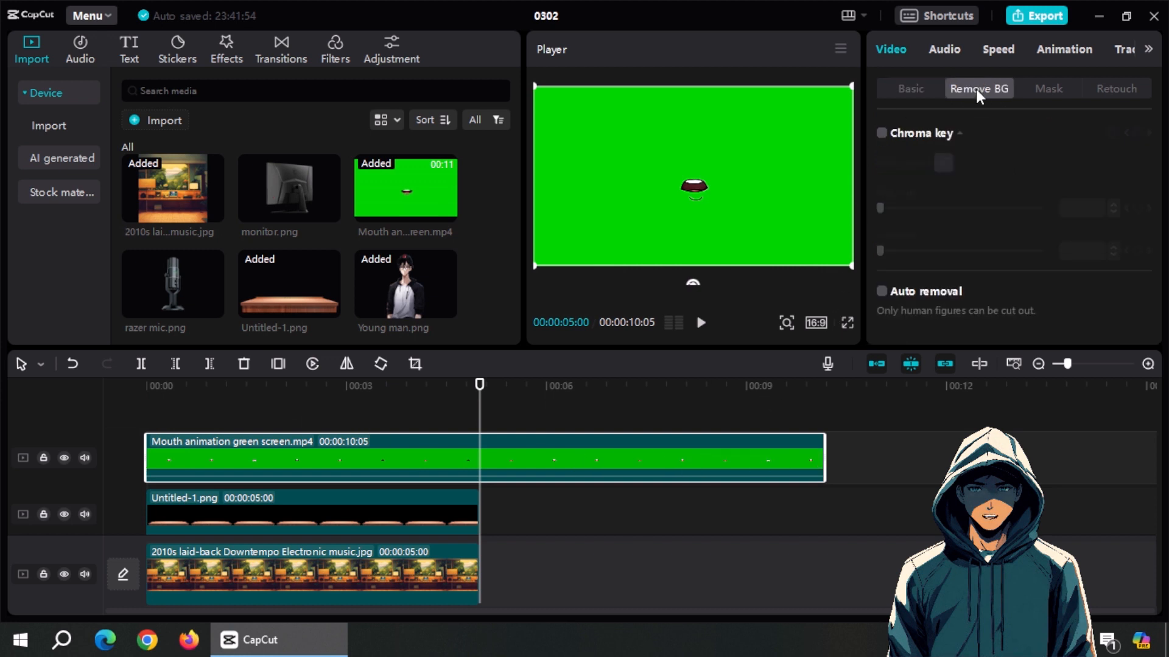
{"action": "left_click", "coordinate": [882, 133]}
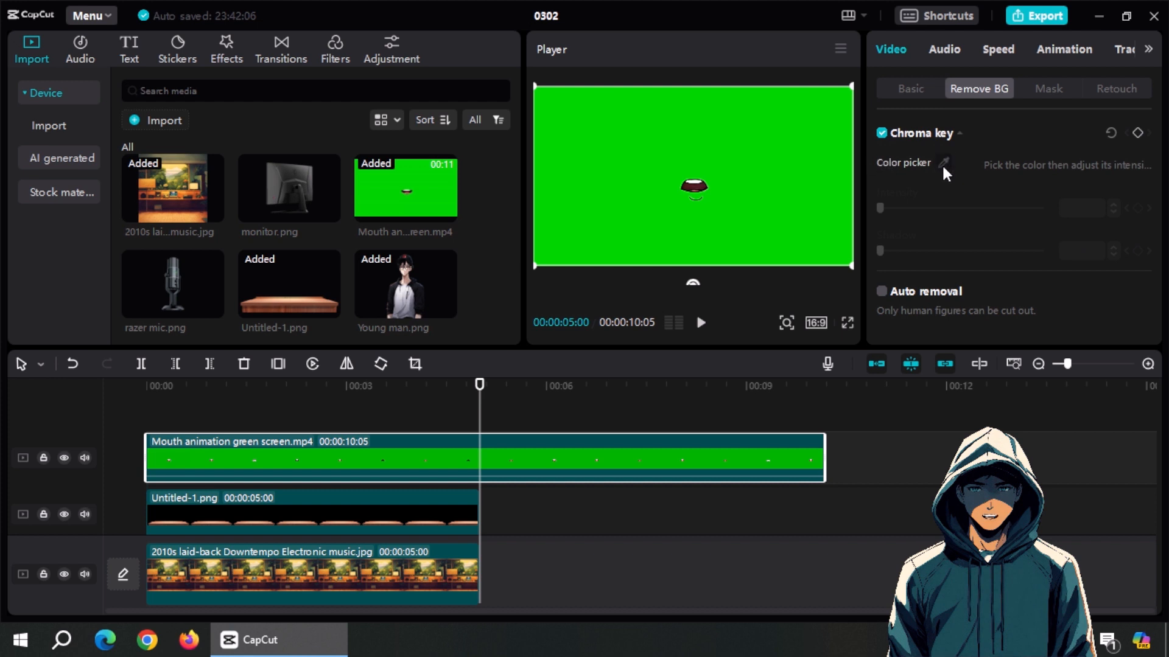
{"action": "left_click", "coordinate": [942, 163]}
{"action": "left_click", "coordinate": [805, 181]}
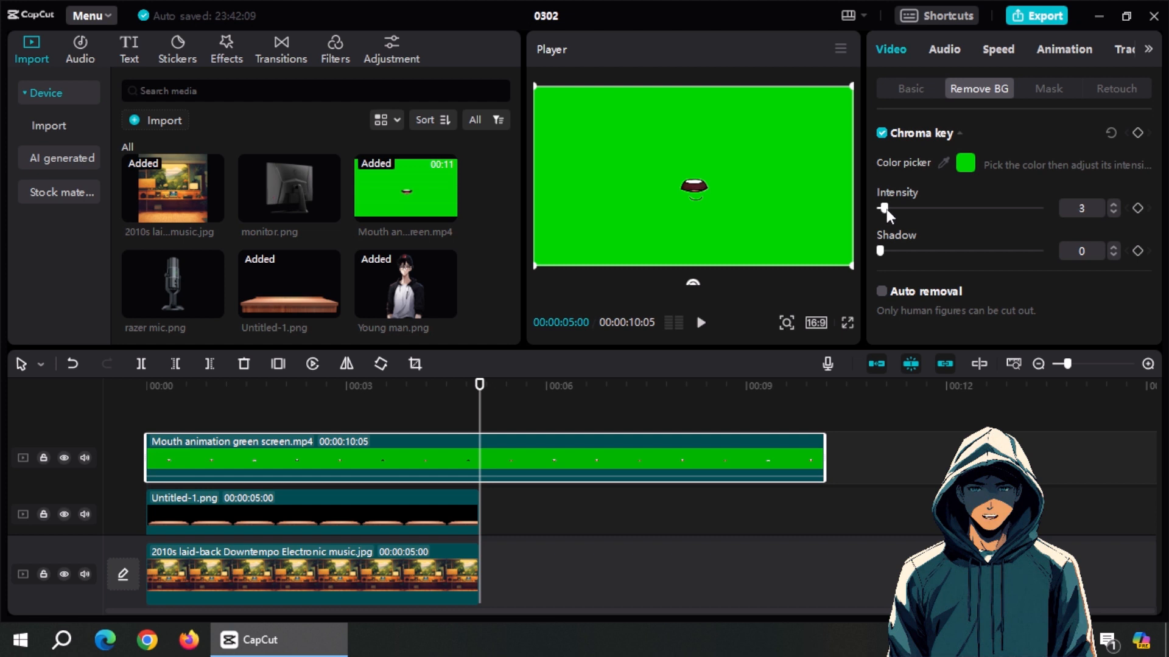
{"action": "left_click_drag", "start_coordinate": [887, 210], "coordinate": [1037, 213]}
{"action": "left_click", "coordinate": [374, 397]}
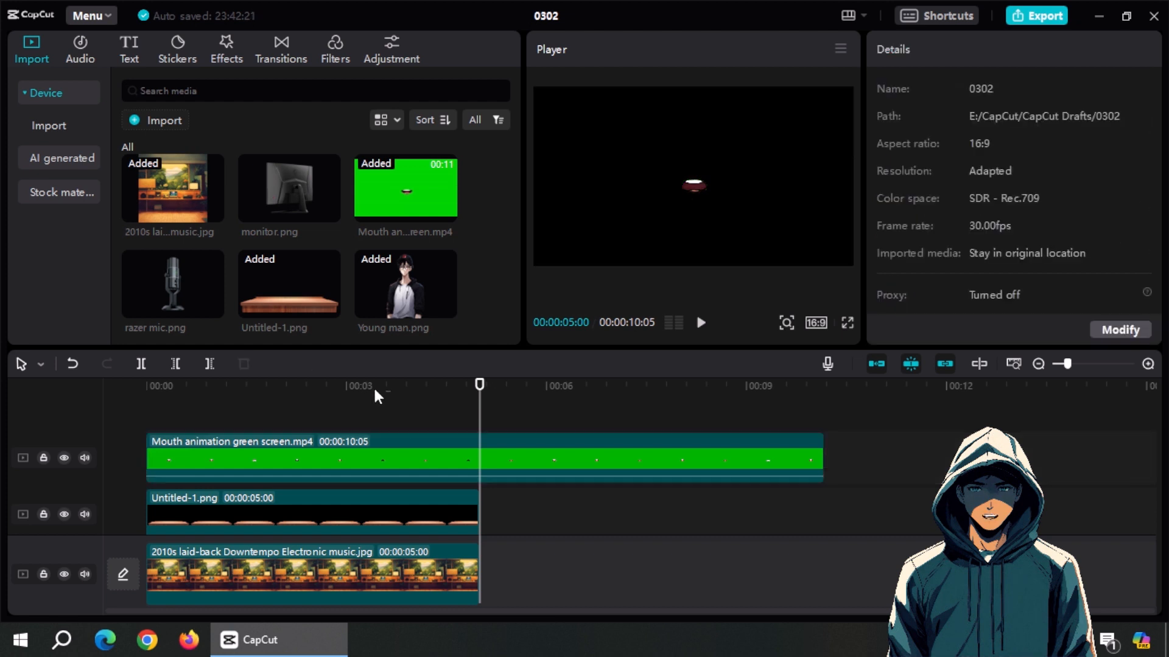
- Move the mouth animation up onto the character's face at X -77, Y 406 and scale it to 41%
{"action": "left_click_drag", "start_coordinate": [312, 389], "coordinate": [212, 395]}
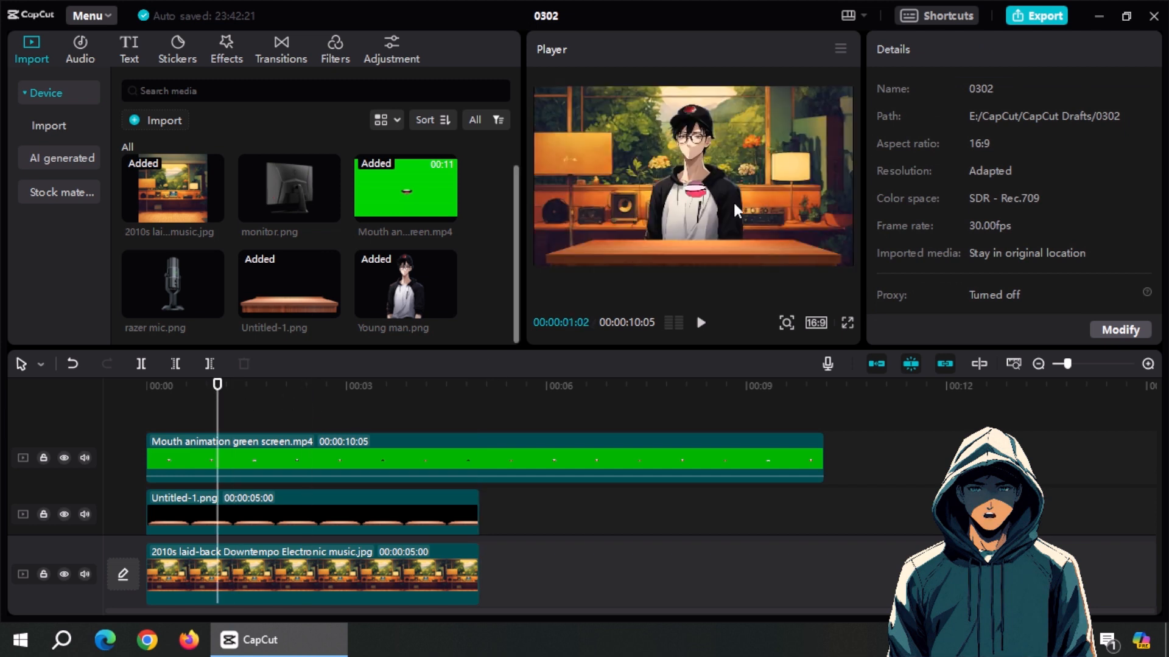
{"action": "left_click", "coordinate": [456, 459]}
{"action": "left_click_drag", "start_coordinate": [882, 253], "coordinate": [876, 254]}
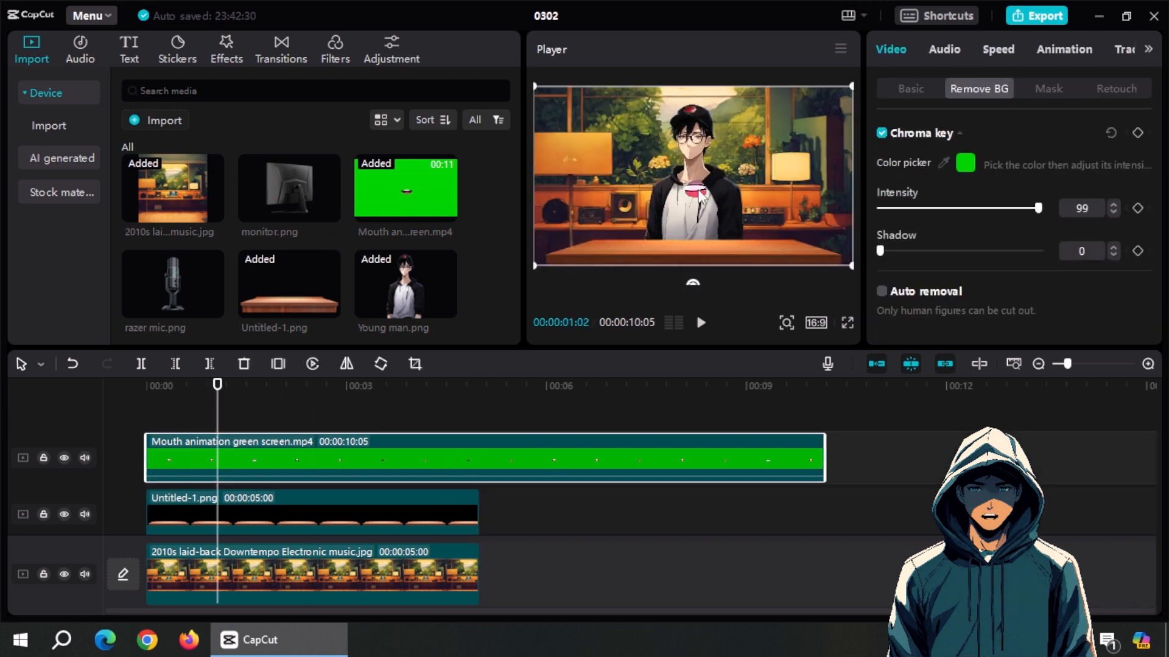
{"action": "left_click_drag", "start_coordinate": [701, 263], "coordinate": [697, 230]}
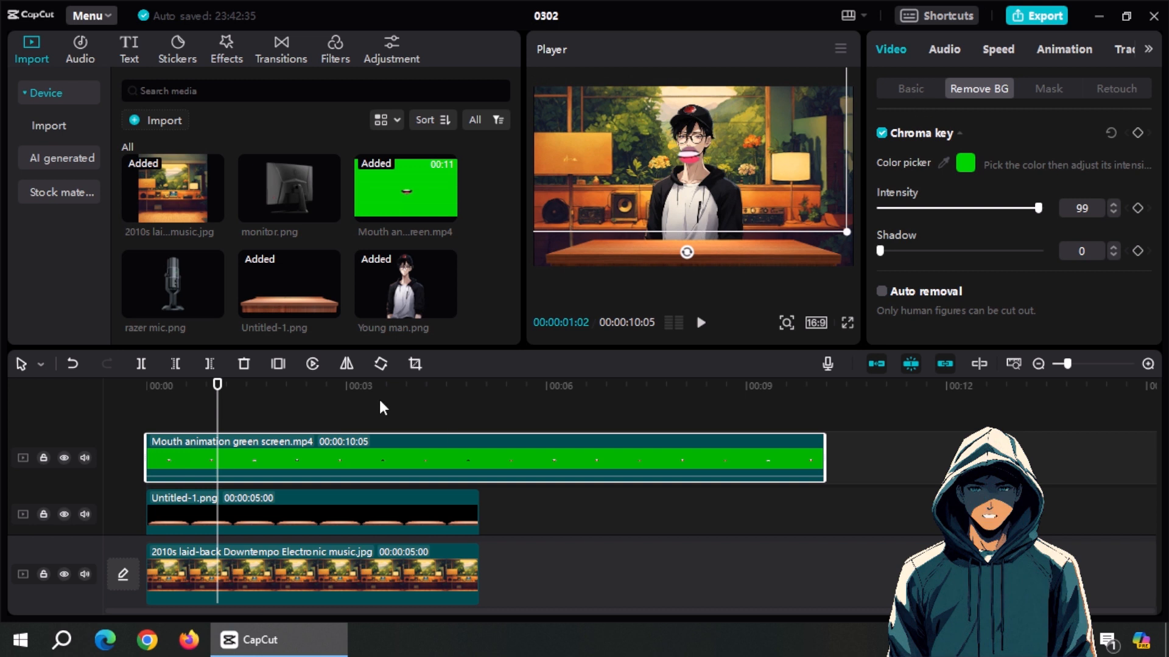
{"action": "left_click", "coordinate": [275, 390]}
{"action": "left_click", "coordinate": [910, 88]}
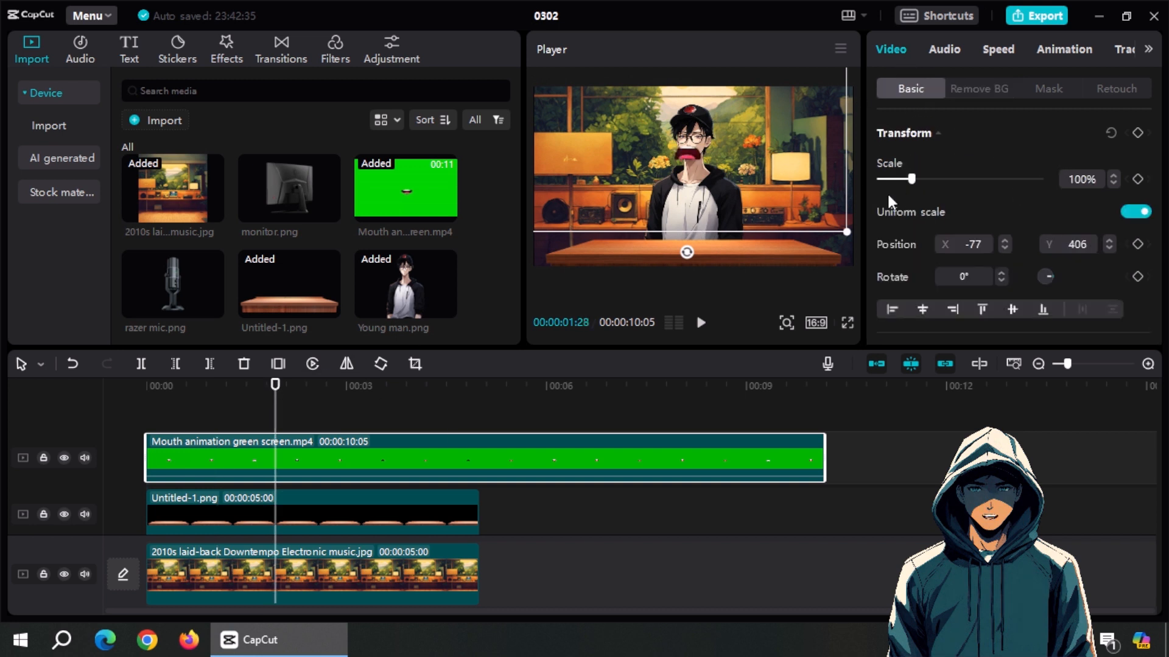
{"action": "left_click_drag", "start_coordinate": [913, 179], "coordinate": [893, 179]}
{"action": "left_click_drag", "start_coordinate": [697, 154], "coordinate": [699, 156]}
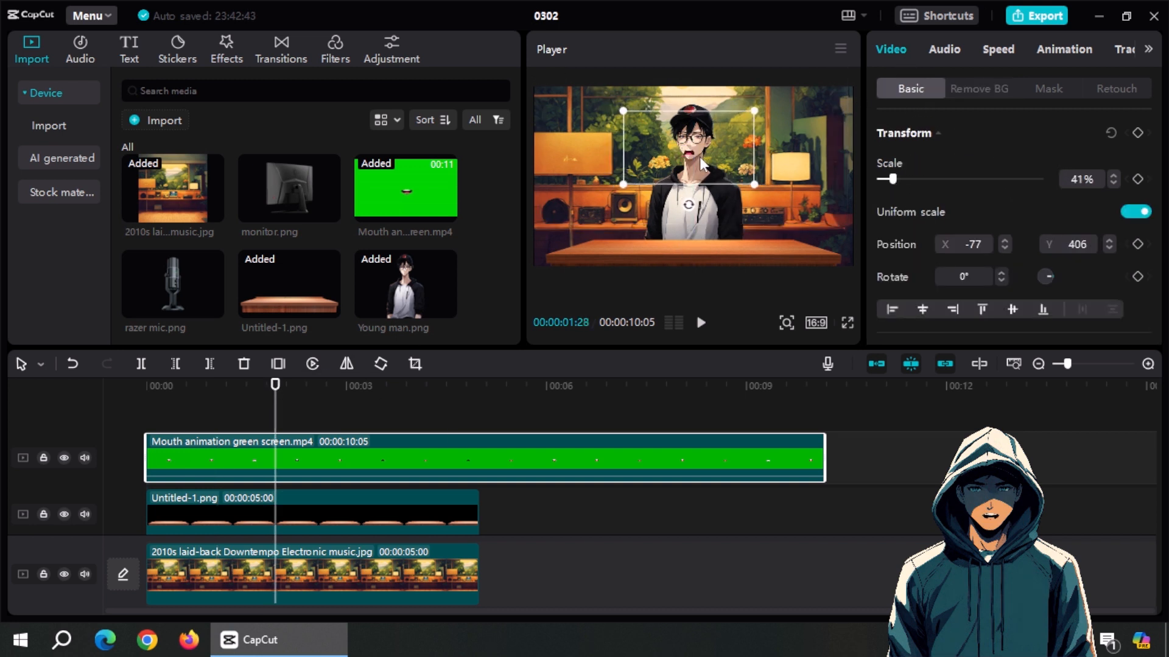
- Adjust the character's vertical position, then fit the mouth animation onto the face at 33% scale, X -56, Y 231
{"action": "scroll", "coordinate": [383, 524], "scroll_direction": "down", "scroll_amount": 2}
{"action": "left_click", "coordinate": [378, 516]}
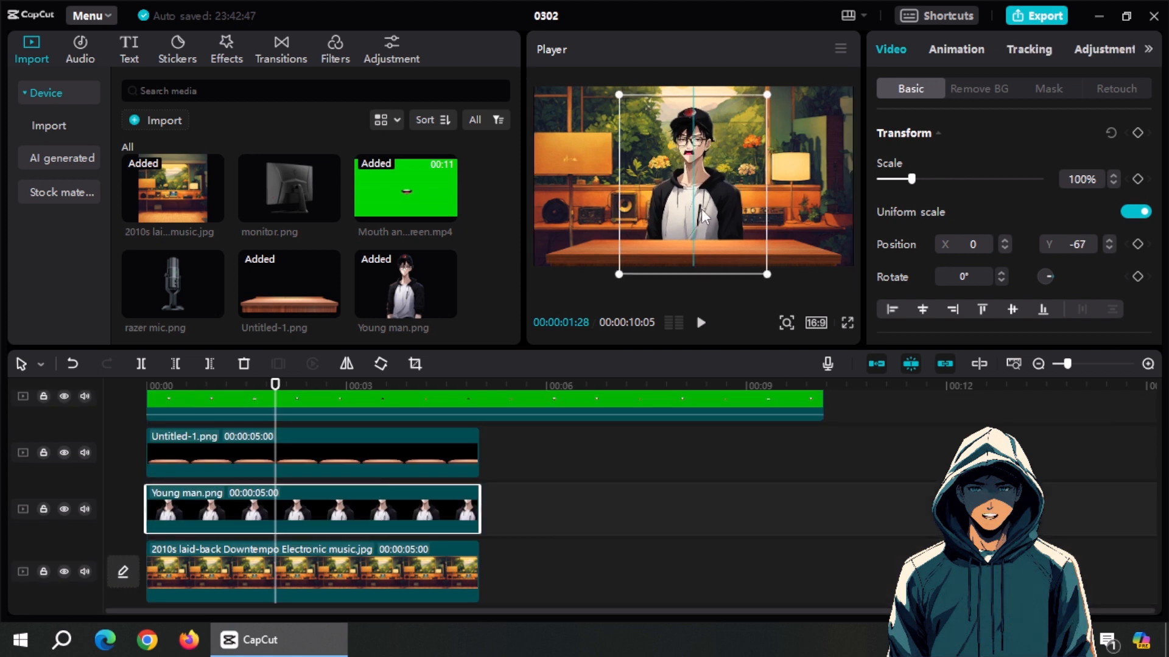
{"action": "left_click", "coordinate": [448, 408]}
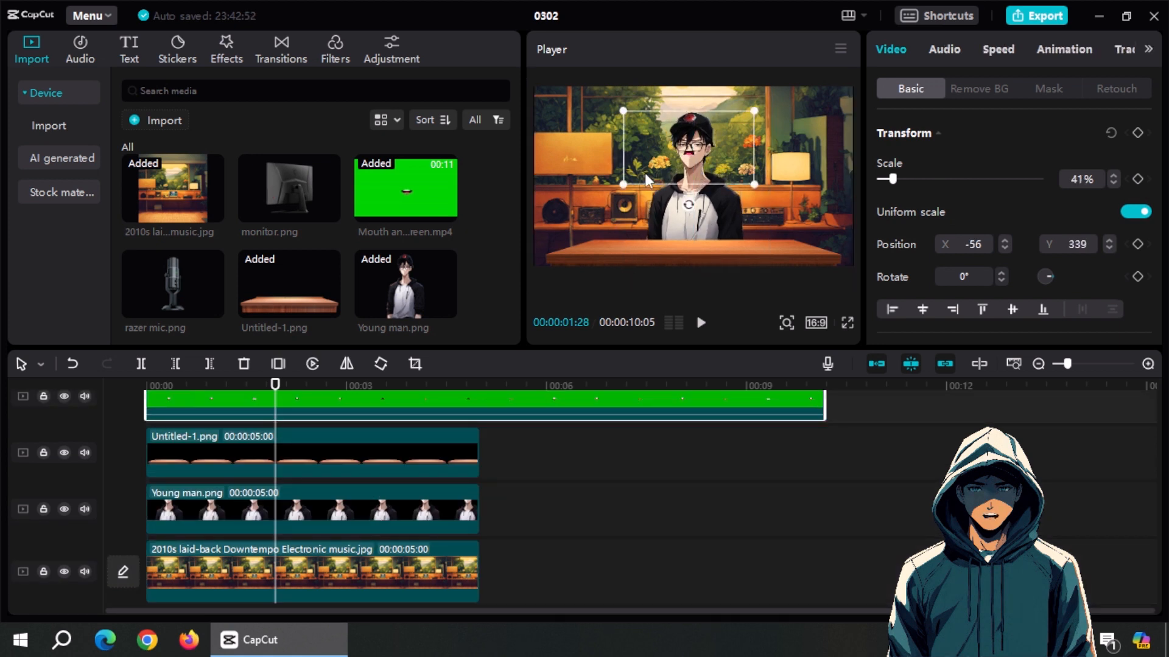
{"action": "left_click", "coordinate": [644, 173]}
{"action": "left_click", "coordinate": [682, 169]}
{"action": "left_click_drag", "start_coordinate": [682, 174], "coordinate": [688, 164]}
{"action": "left_click_drag", "start_coordinate": [895, 181], "coordinate": [892, 181]}
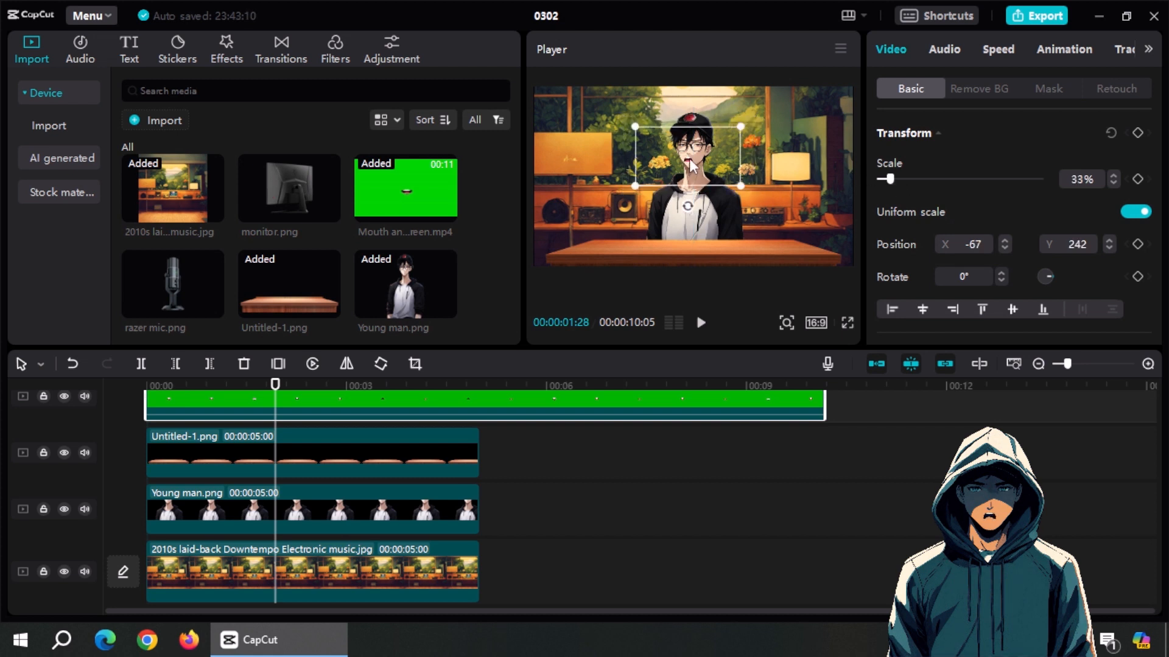
- Reduce the mouth animation's scale to 27%, playing the video full screen before and after the change
{"action": "left_click", "coordinate": [847, 323]}
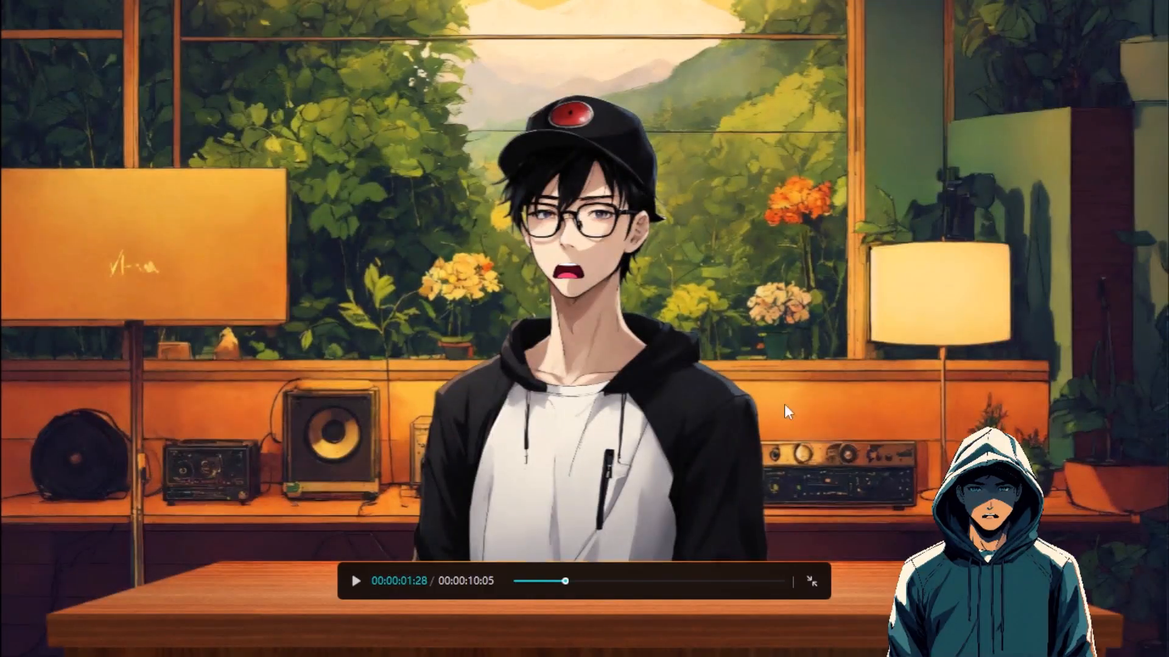
{"action": "left_click", "coordinate": [525, 580]}
{"action": "key", "text": "space"}
{"action": "key", "text": "space"}
{"action": "left_click", "coordinate": [812, 581]}
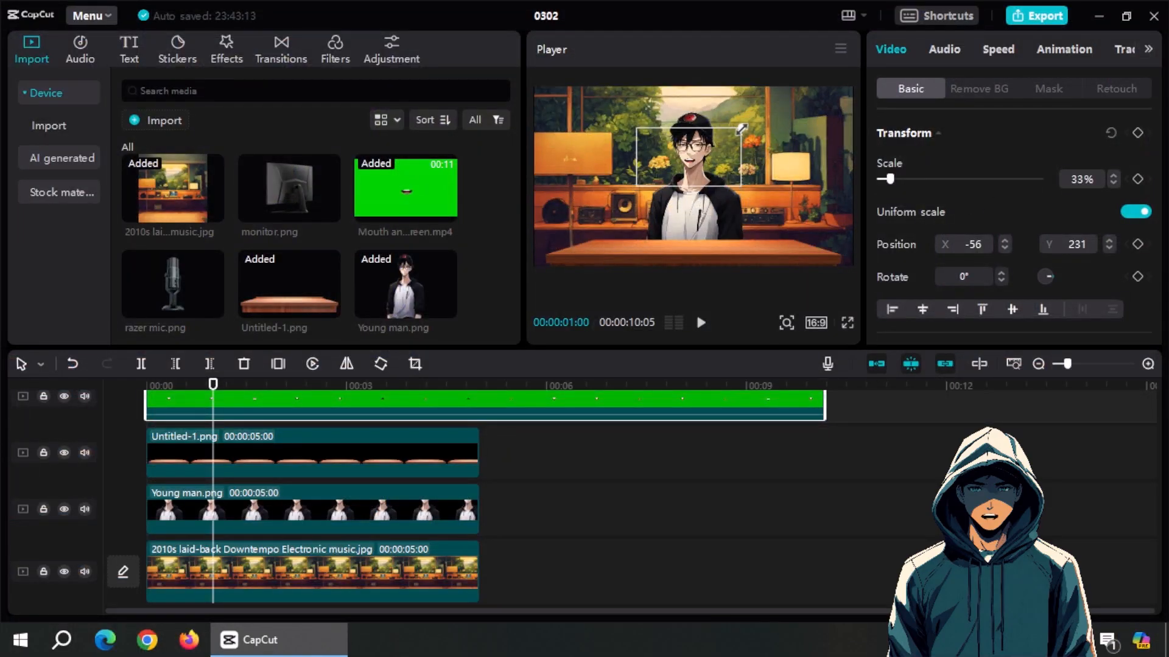
{"action": "left_click_drag", "start_coordinate": [735, 134], "coordinate": [730, 141]}
{"action": "left_click", "coordinate": [847, 323]}
{"action": "key", "text": "space"}
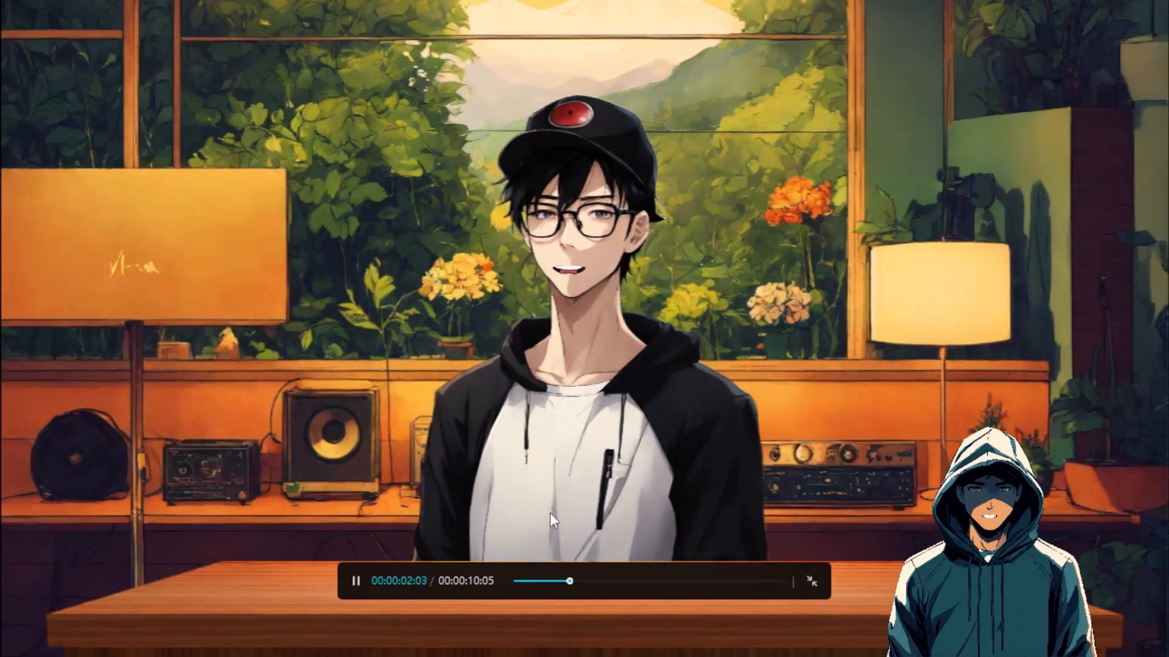
{"action": "key", "text": "space"}
{"action": "left_click", "coordinate": [813, 583]}
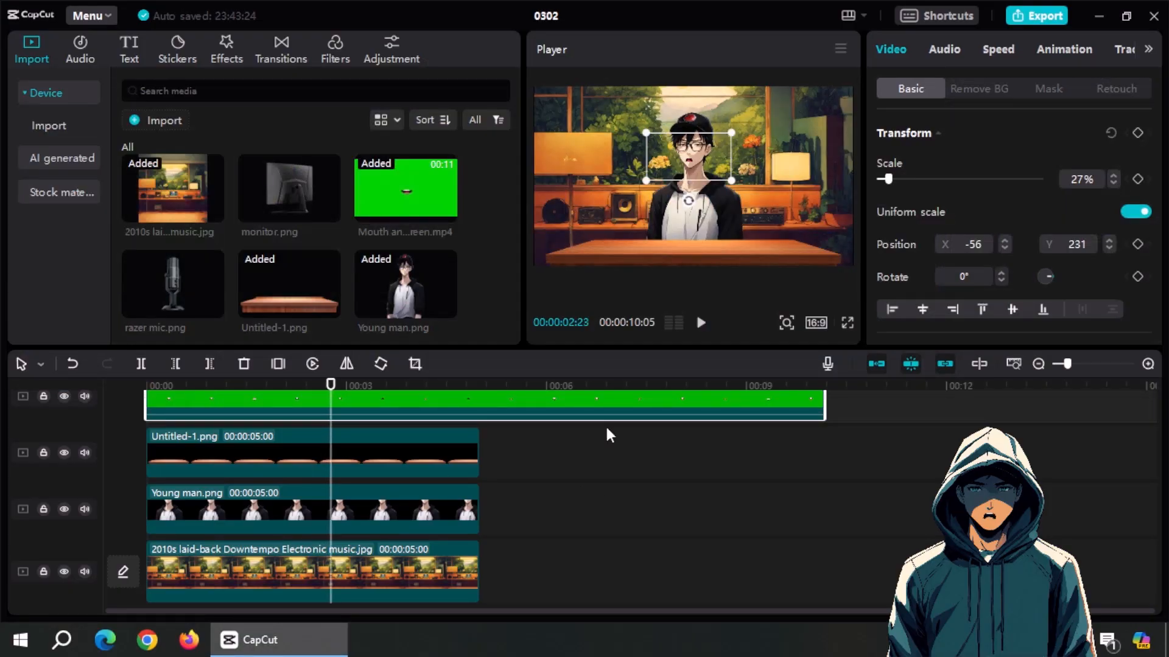
- Set the mouth animation's X position to -52 and scale to 25%, and play the result full screen
{"action": "left_click", "coordinate": [1003, 240]}
{"action": "left_click", "coordinate": [1004, 240]}
{"action": "left_click", "coordinate": [1004, 249]}
{"action": "left_click", "coordinate": [1085, 185]}
{"action": "left_click", "coordinate": [889, 181]}
{"action": "left_click", "coordinate": [1068, 185]}
{"action": "left_click", "coordinate": [847, 323]}
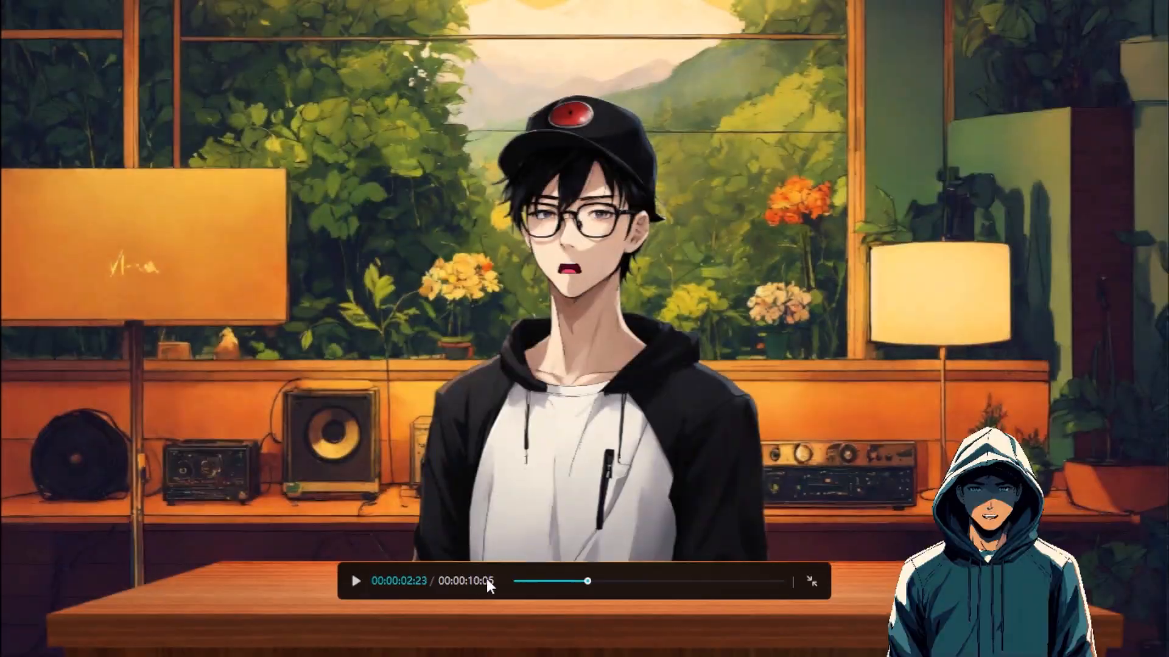
{"action": "left_click", "coordinate": [356, 581]}
{"action": "left_click", "coordinate": [815, 580]}
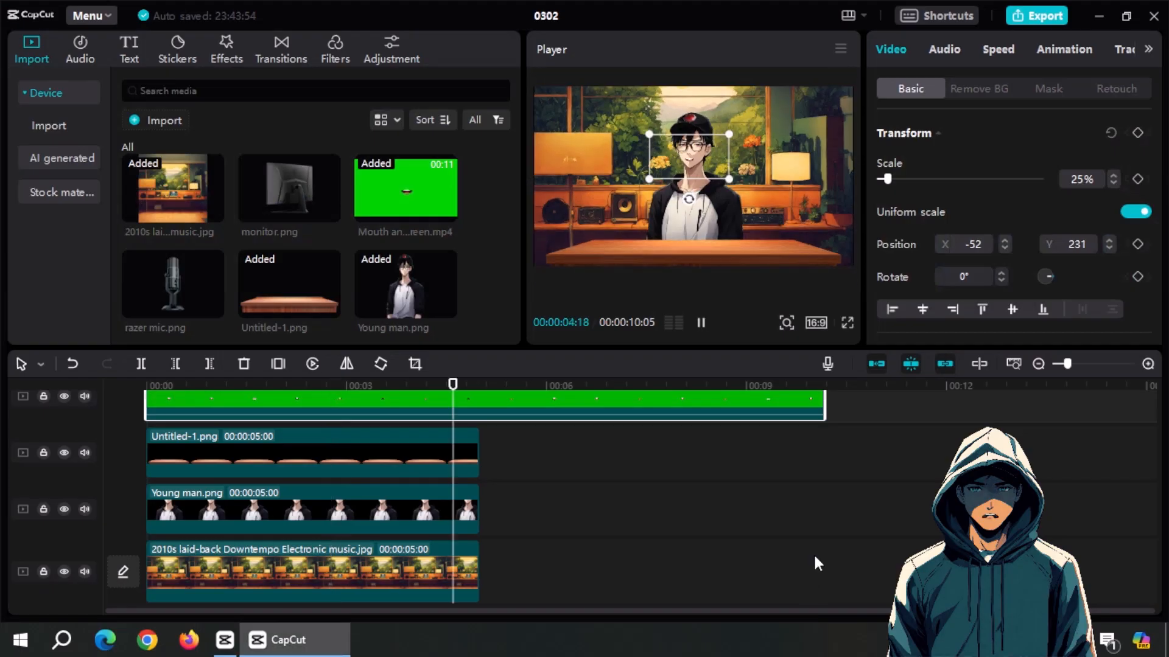
- Extend the desk, character and background clips to 00:00:10:05 to match the mouth animation, and play the composition full screen
{"action": "left_click", "coordinate": [366, 385]}
{"action": "left_click_drag", "start_coordinate": [479, 454], "coordinate": [823, 454]}
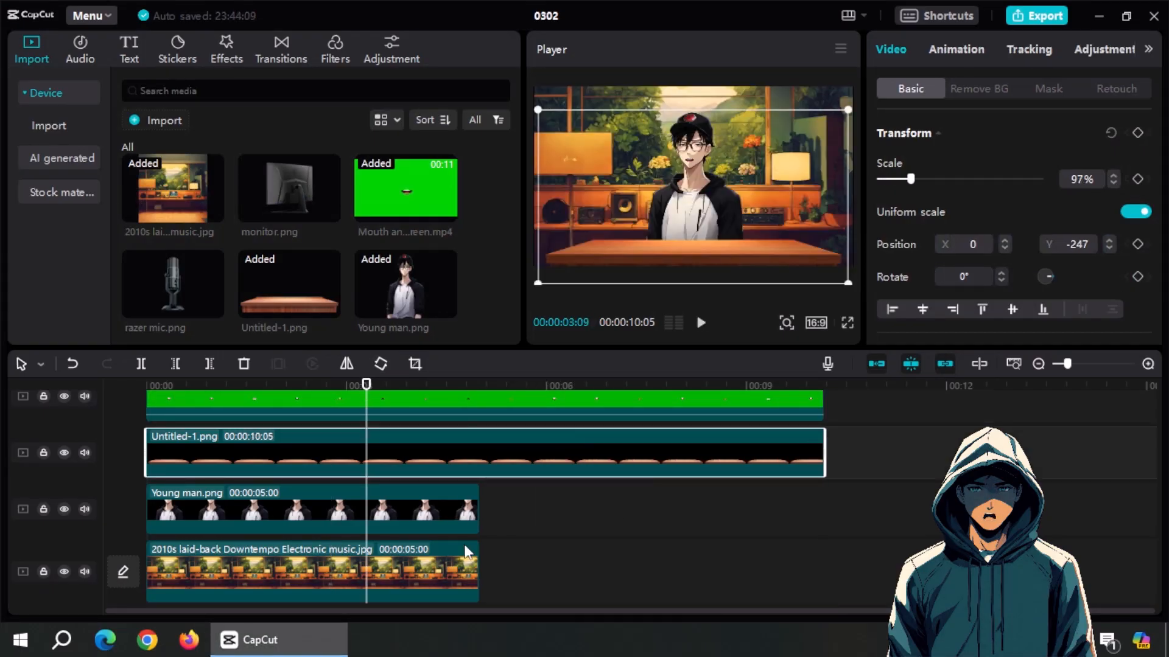
{"action": "left_click_drag", "start_coordinate": [479, 510], "coordinate": [823, 510]}
{"action": "left_click_drag", "start_coordinate": [476, 575], "coordinate": [823, 575]}
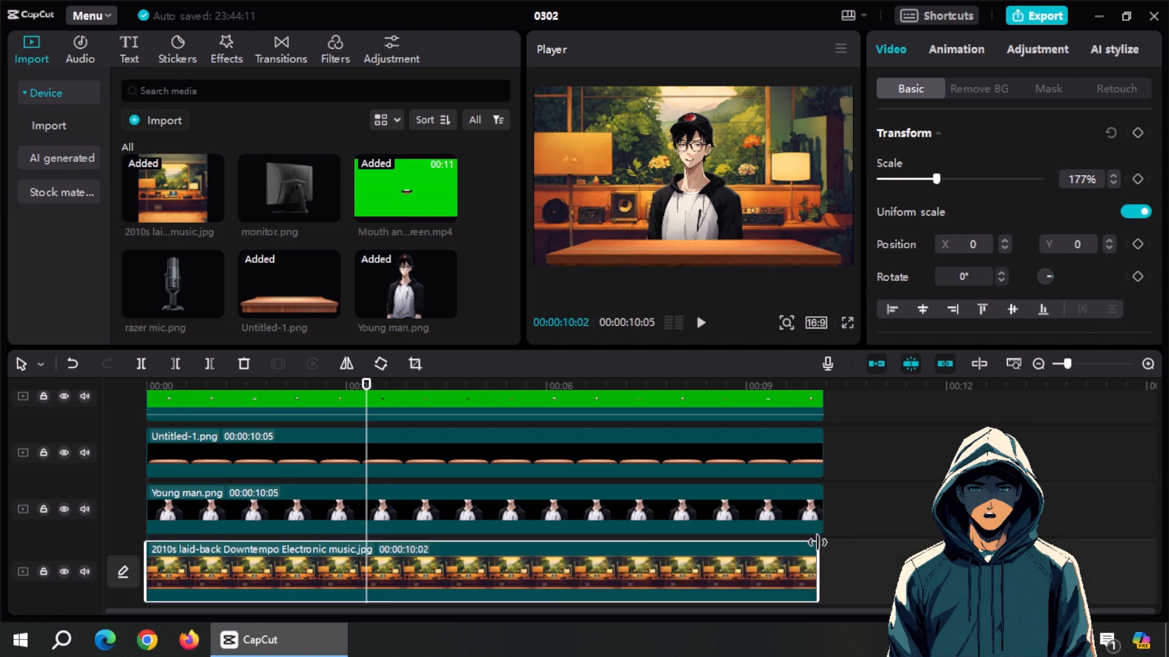
{"action": "left_click", "coordinate": [847, 323]}
{"action": "key", "text": "space"}
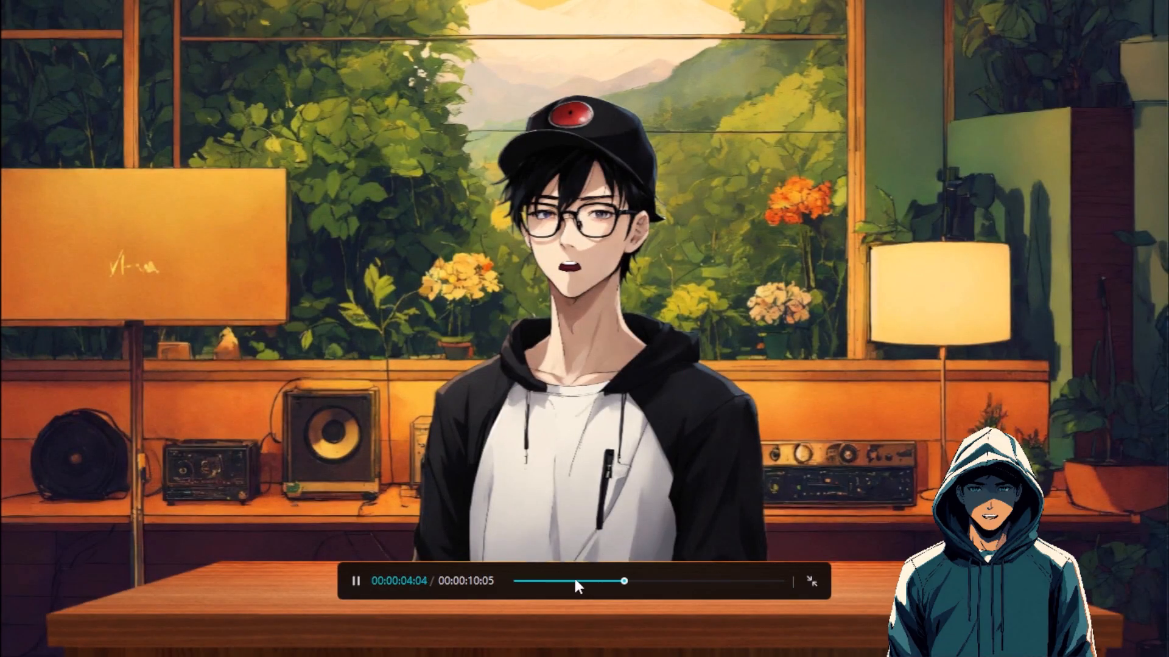
{"action": "key", "text": "space"}
{"action": "mouse_move", "coordinate": [544, 582]}
{"action": "left_mouse_down"}
{"action": "mouse_move", "coordinate": [644, 580]}
{"action": "mouse_move", "coordinate": [534, 581]}
{"action": "left_mouse_up"}
{"action": "left_click", "coordinate": [810, 582]}
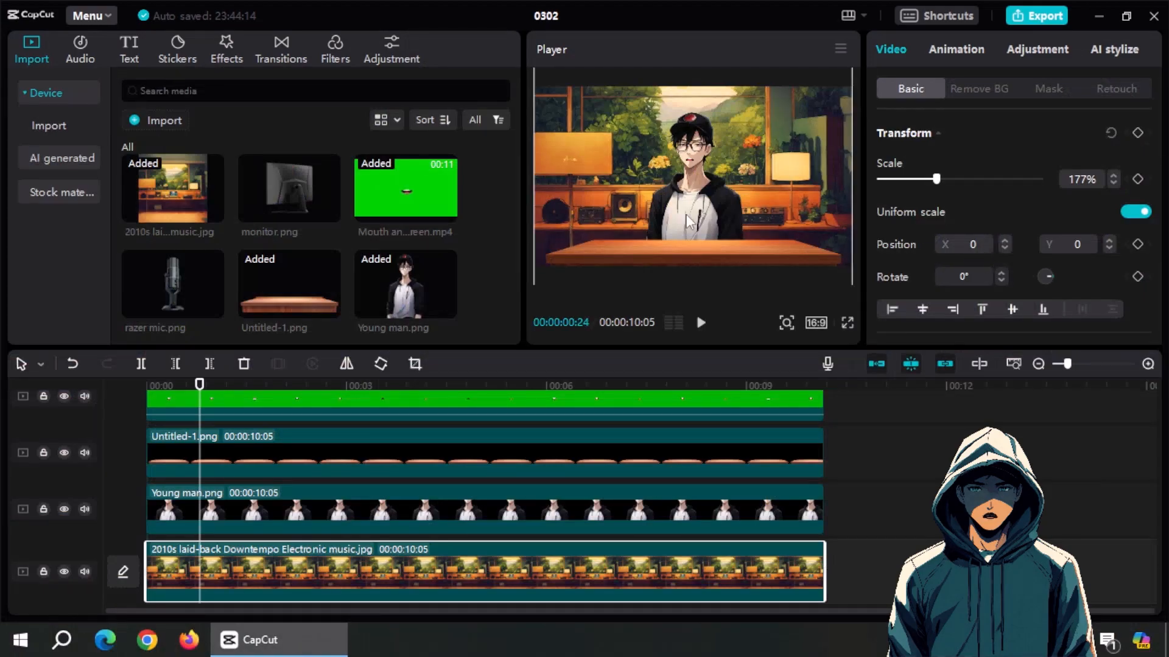
- Set the mouth animation's X position to -54 and check its alignment full screen
{"action": "left_click", "coordinate": [487, 405]}
{"action": "left_click", "coordinate": [1005, 249]}
{"action": "left_click", "coordinate": [1004, 248]}
{"action": "left_click", "coordinate": [847, 323]}
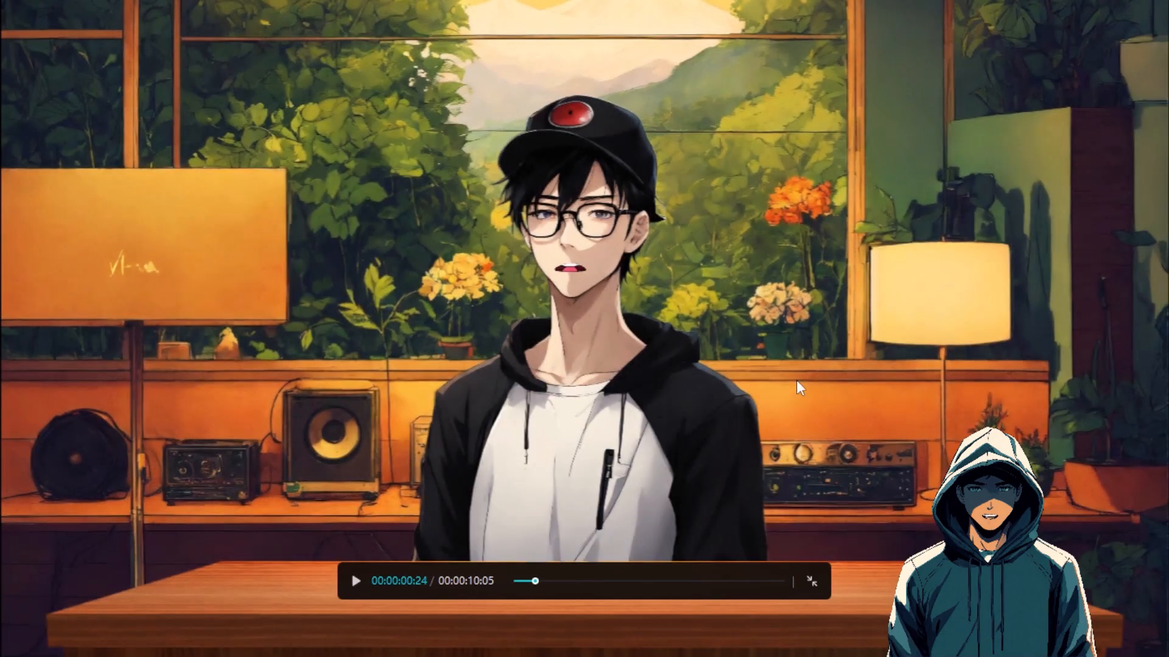
{"action": "left_click", "coordinate": [815, 583]}
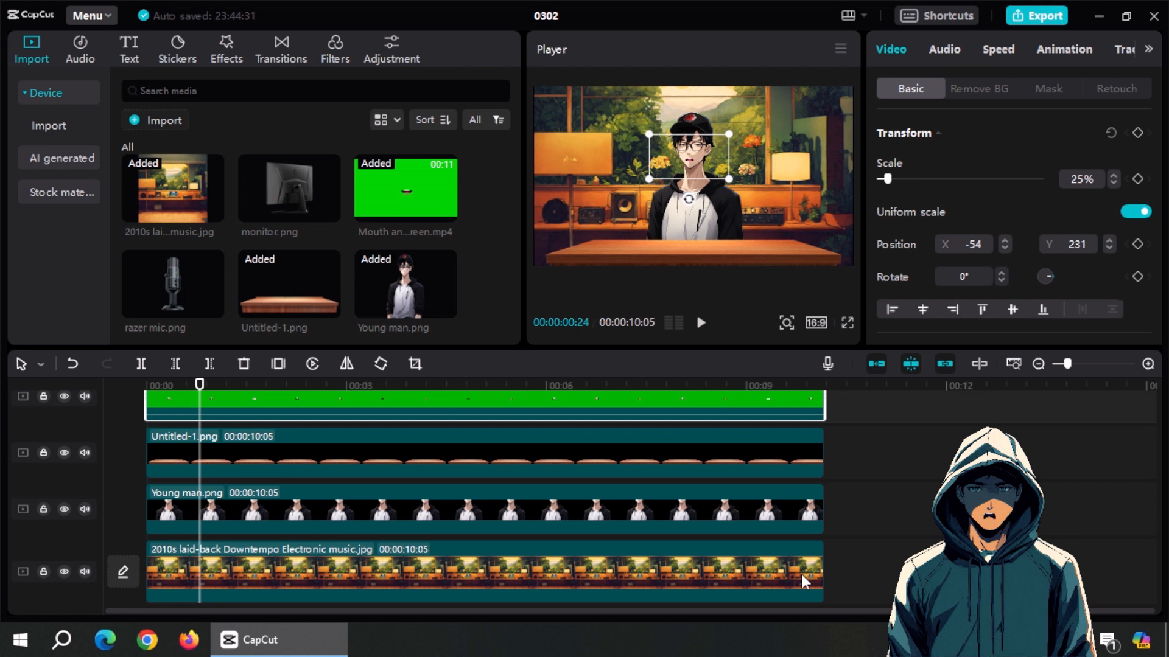
- Set the mouth animation's Chroma key Shadow to 11 and check the mouth edges full screen
{"action": "left_click", "coordinate": [977, 88]}
{"action": "left_click", "coordinate": [898, 251]}
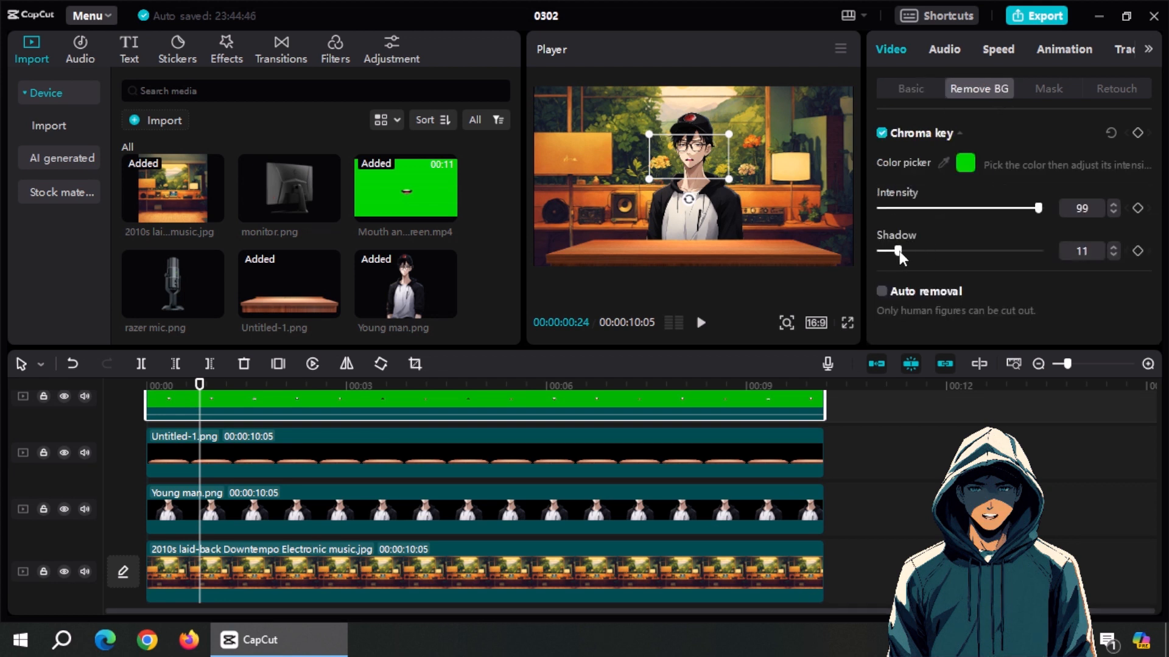
{"action": "left_click", "coordinate": [847, 323]}
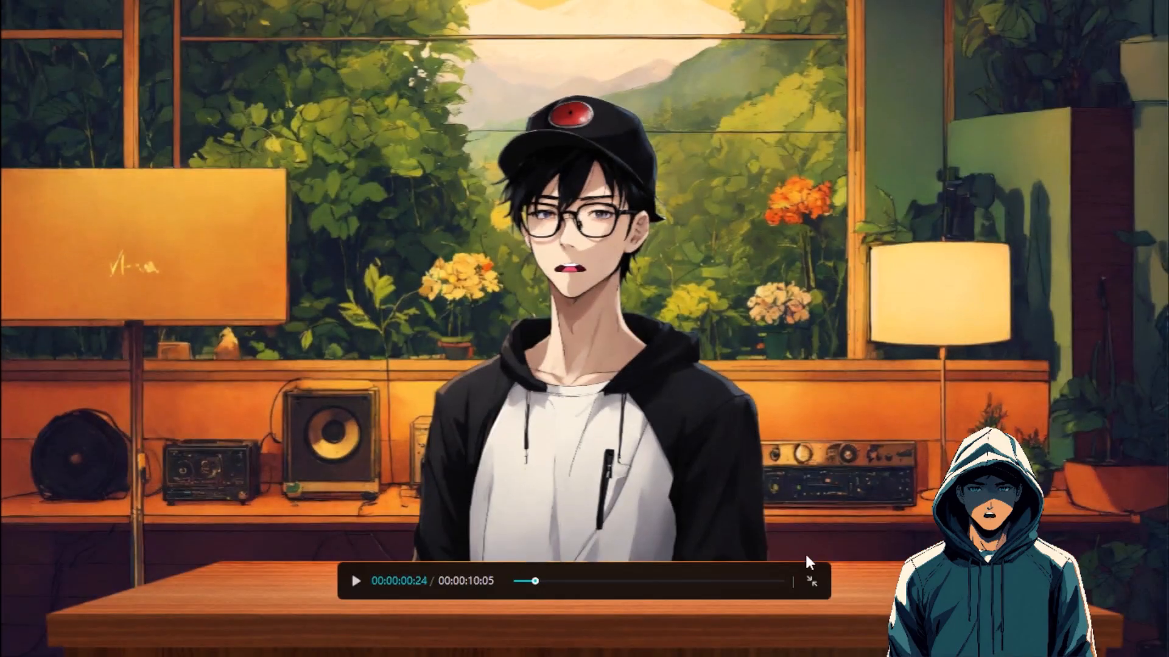
{"action": "left_click", "coordinate": [811, 579]}
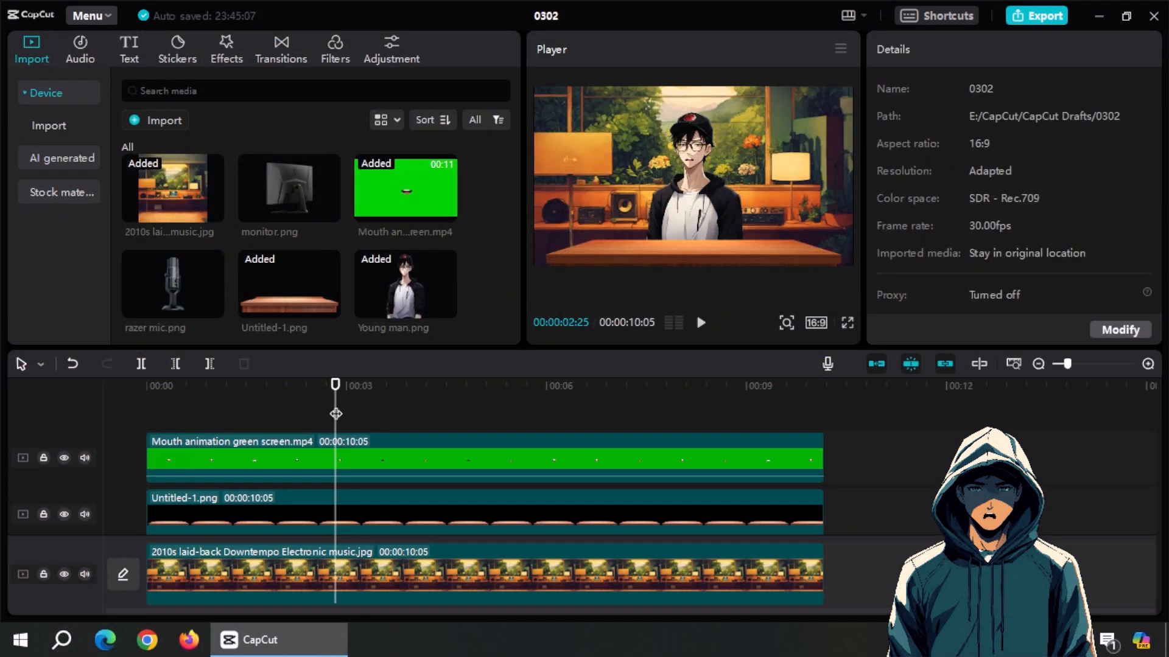
- Add razer mic.png on a new top layer from the start and extend it to 00:00:10:05
{"action": "left_click_drag", "start_coordinate": [168, 301], "coordinate": [146, 426]}
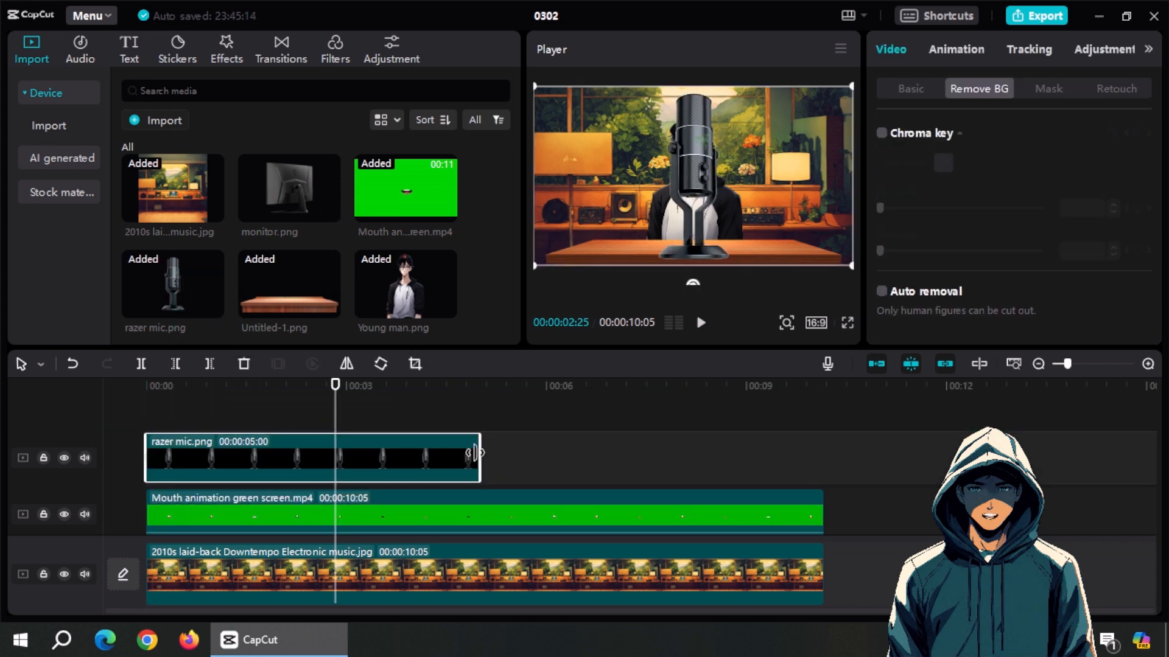
{"action": "left_click_drag", "start_coordinate": [475, 453], "coordinate": [821, 455]}
- Scale the microphone image to 28% and place it on the desk in front of the character at Y position -571
{"action": "left_click", "coordinate": [909, 89]}
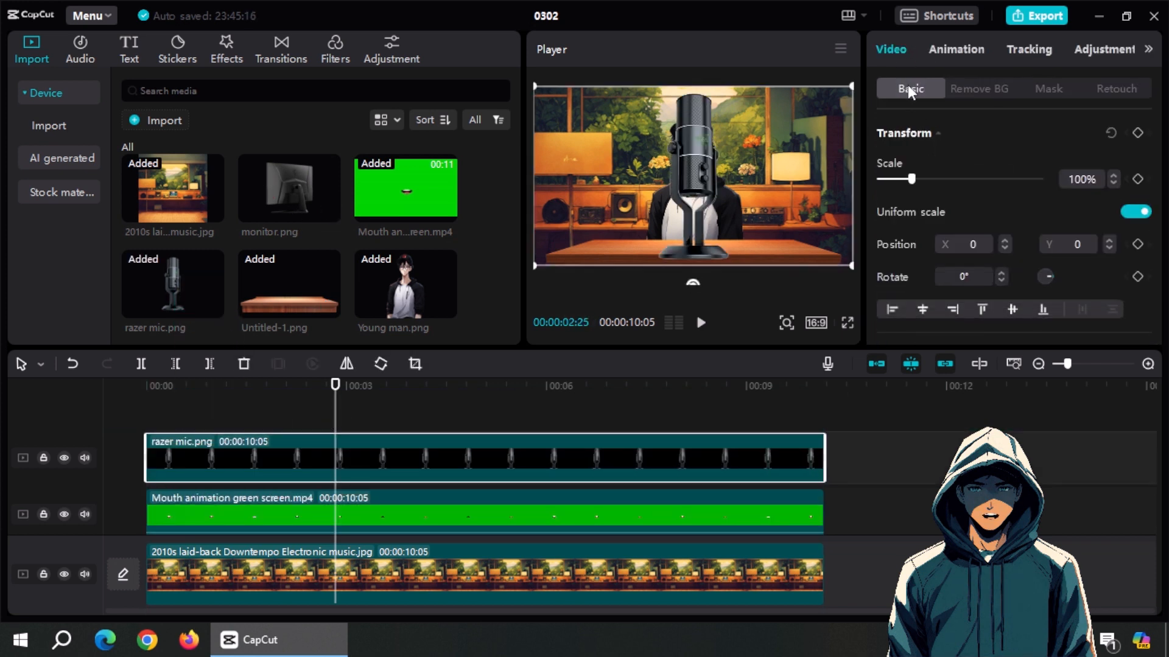
{"action": "left_click_drag", "start_coordinate": [911, 180], "coordinate": [891, 182]}
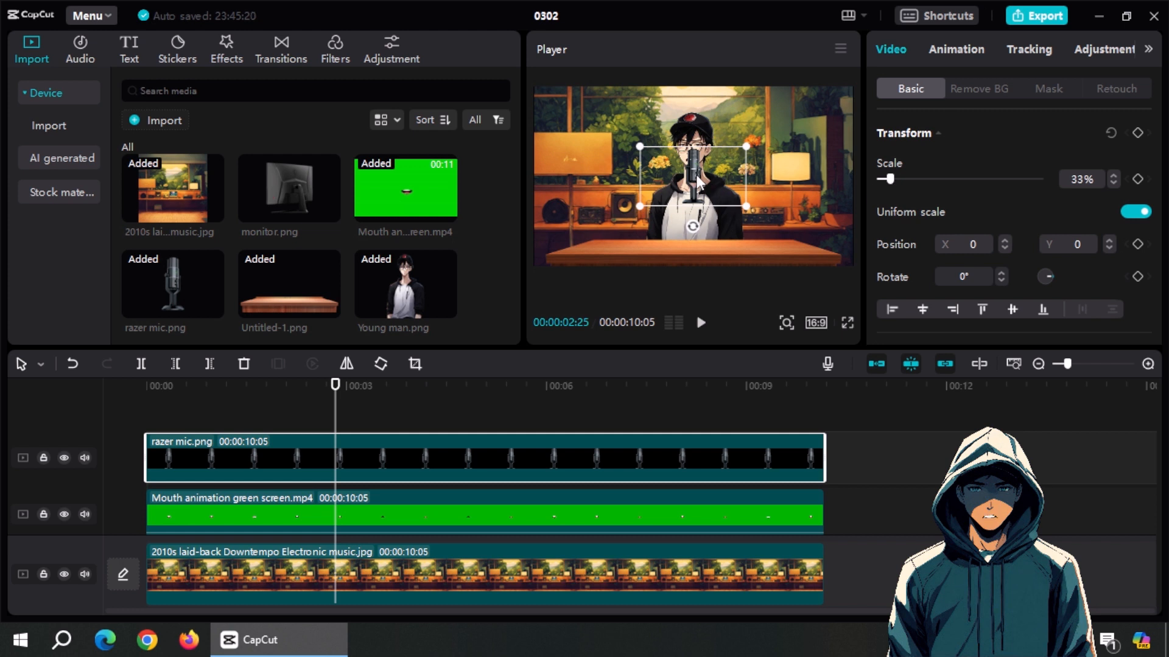
{"action": "left_click_drag", "start_coordinate": [695, 174], "coordinate": [695, 218]}
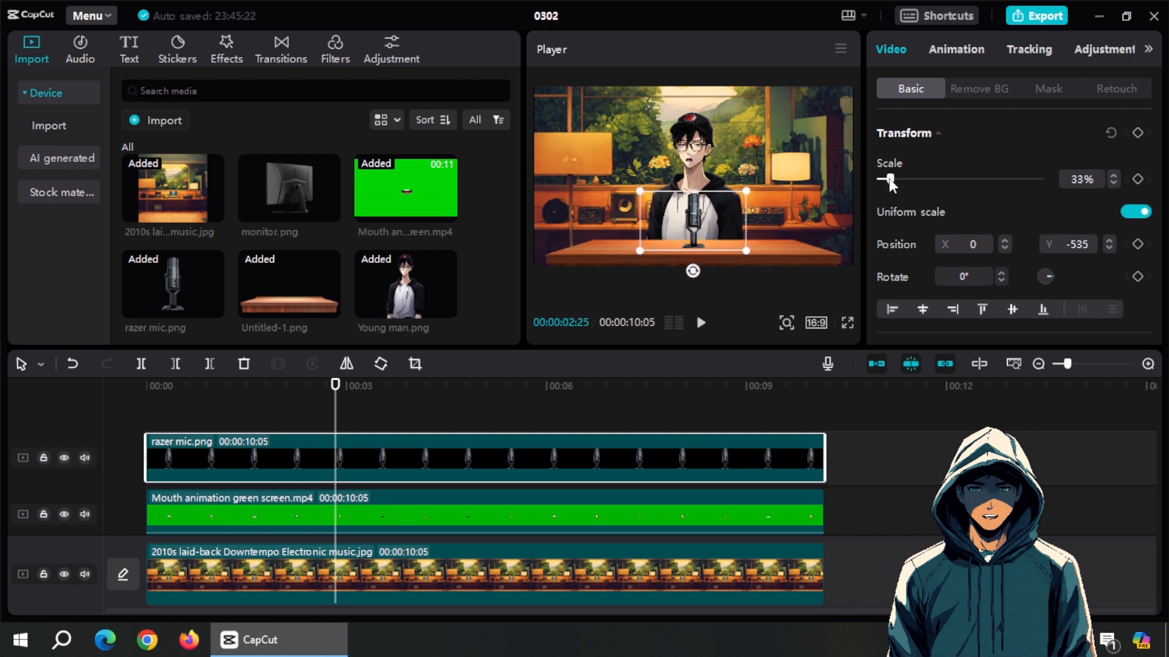
{"action": "left_click_drag", "start_coordinate": [888, 177], "coordinate": [884, 181]}
{"action": "left_click_drag", "start_coordinate": [717, 228], "coordinate": [717, 233]}
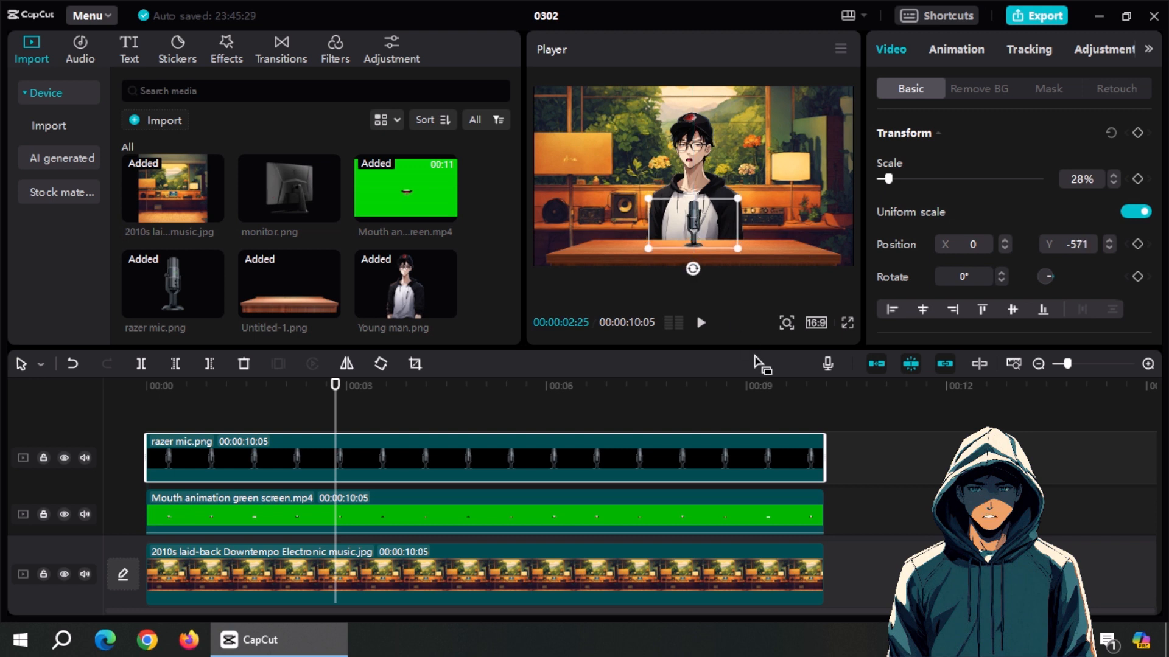
- Darken the microphone image by setting its Exposure adjustment to -5
{"action": "left_click", "coordinate": [1104, 48]}
{"action": "scroll", "coordinate": [981, 265], "scroll_direction": "down", "scroll_amount": 3}
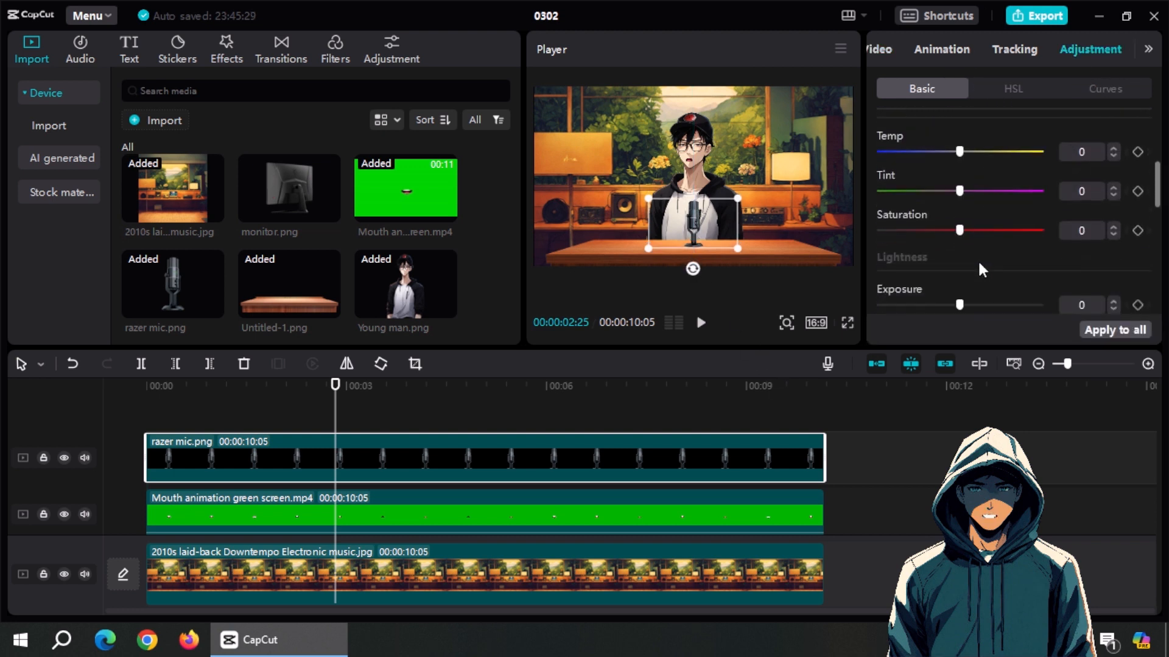
{"action": "scroll", "coordinate": [981, 265], "scroll_direction": "down", "scroll_amount": 2}
{"action": "left_click_drag", "start_coordinate": [959, 230], "coordinate": [949, 232]}
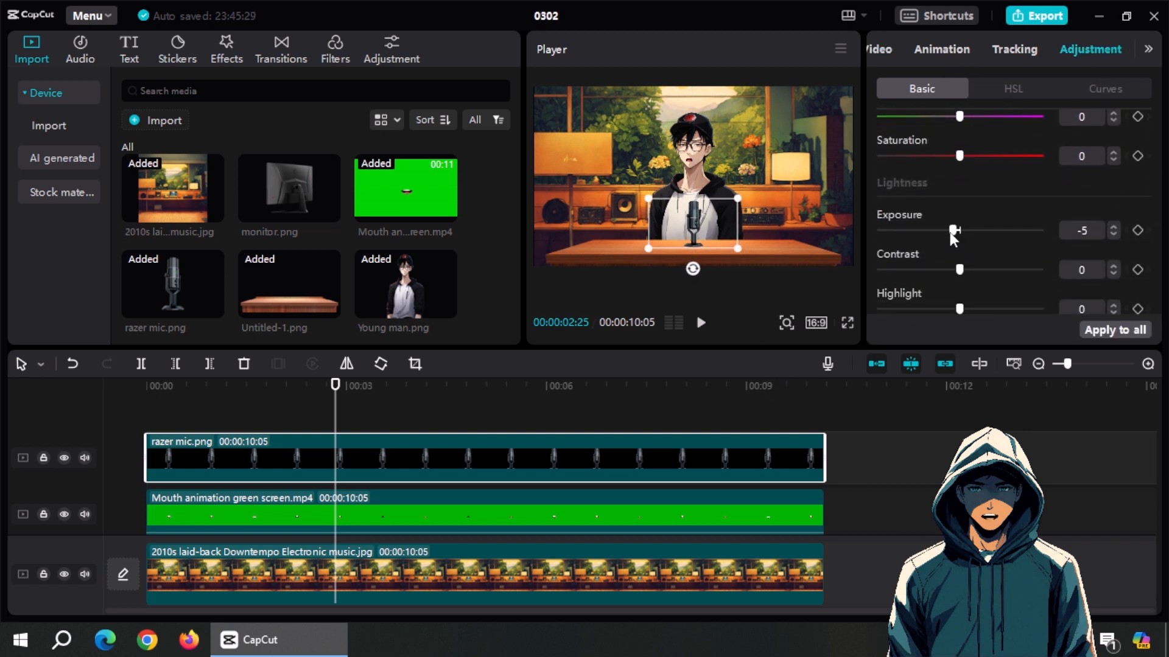
{"action": "scroll", "coordinate": [970, 277], "scroll_direction": "down", "scroll_amount": 2}
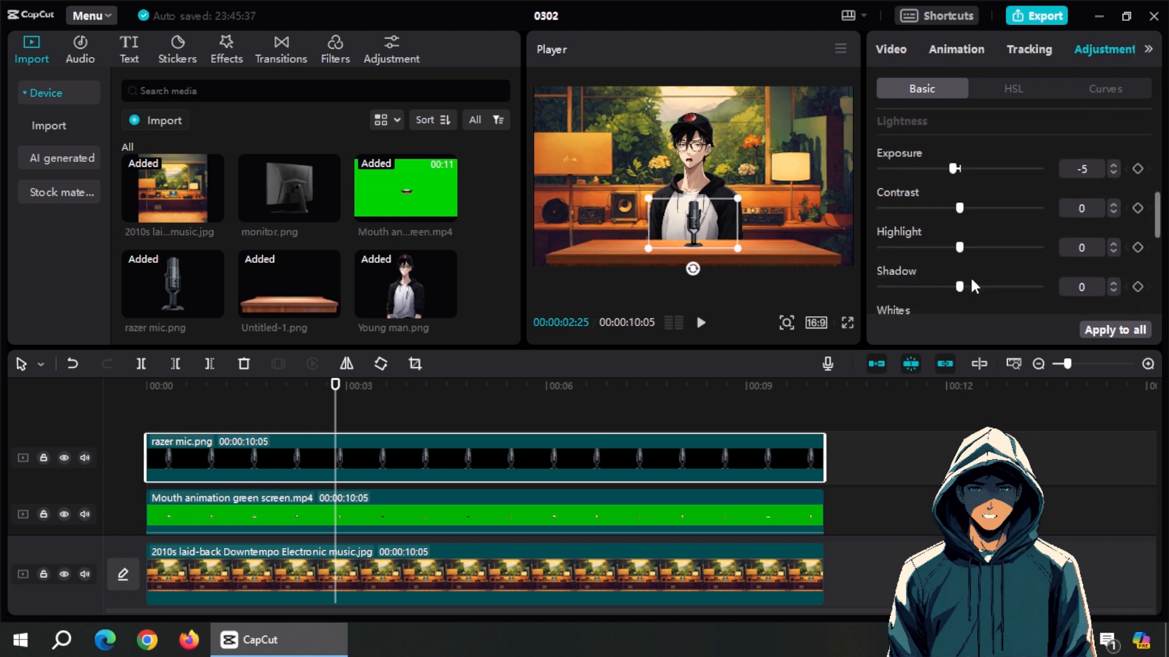
- Set the microphone image's Temp to 13 and its Shadow to -15
{"action": "scroll", "coordinate": [969, 271], "scroll_direction": "up", "scroll_amount": 4}
{"action": "left_click_drag", "start_coordinate": [961, 312], "coordinate": [977, 307]}
{"action": "scroll", "coordinate": [974, 286], "scroll_direction": "down", "scroll_amount": 2}
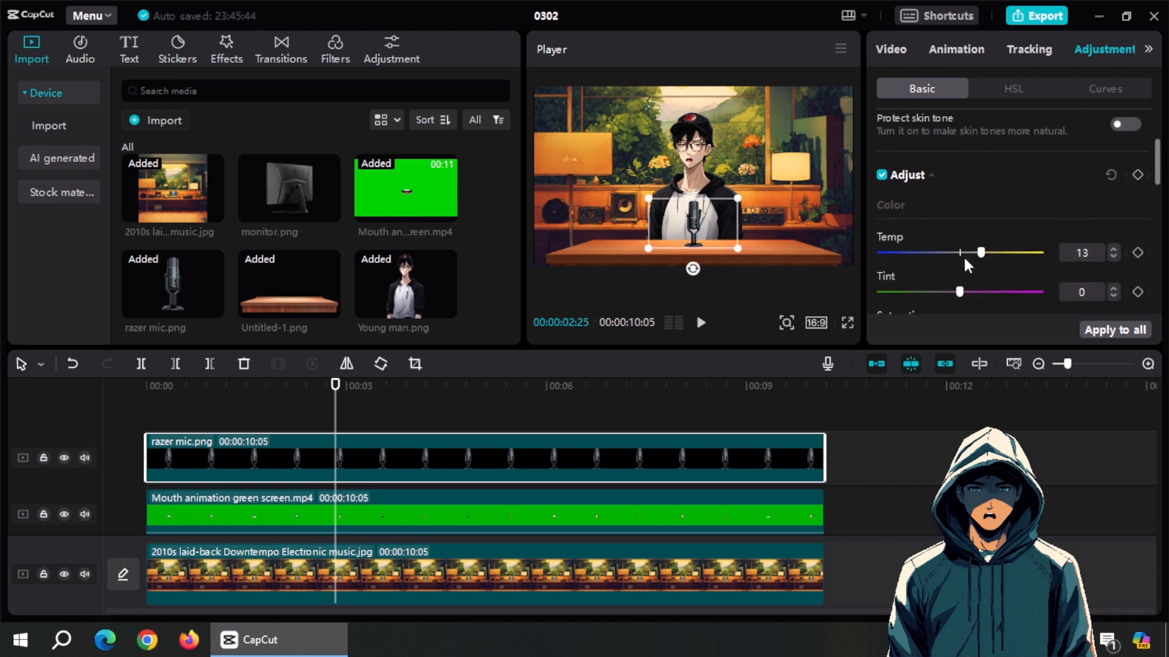
{"action": "left_click_drag", "start_coordinate": [981, 191], "coordinate": [979, 191]}
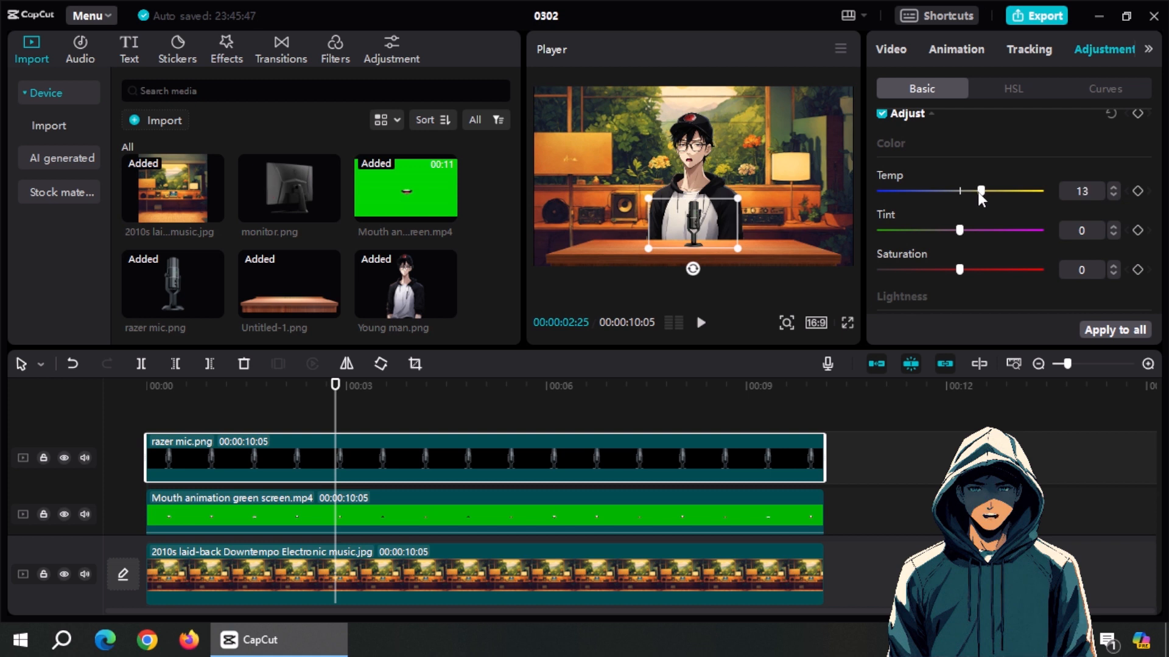
{"action": "left_click_drag", "start_coordinate": [959, 230], "coordinate": [933, 240]}
{"action": "scroll", "coordinate": [971, 257], "scroll_direction": "down", "scroll_amount": 4}
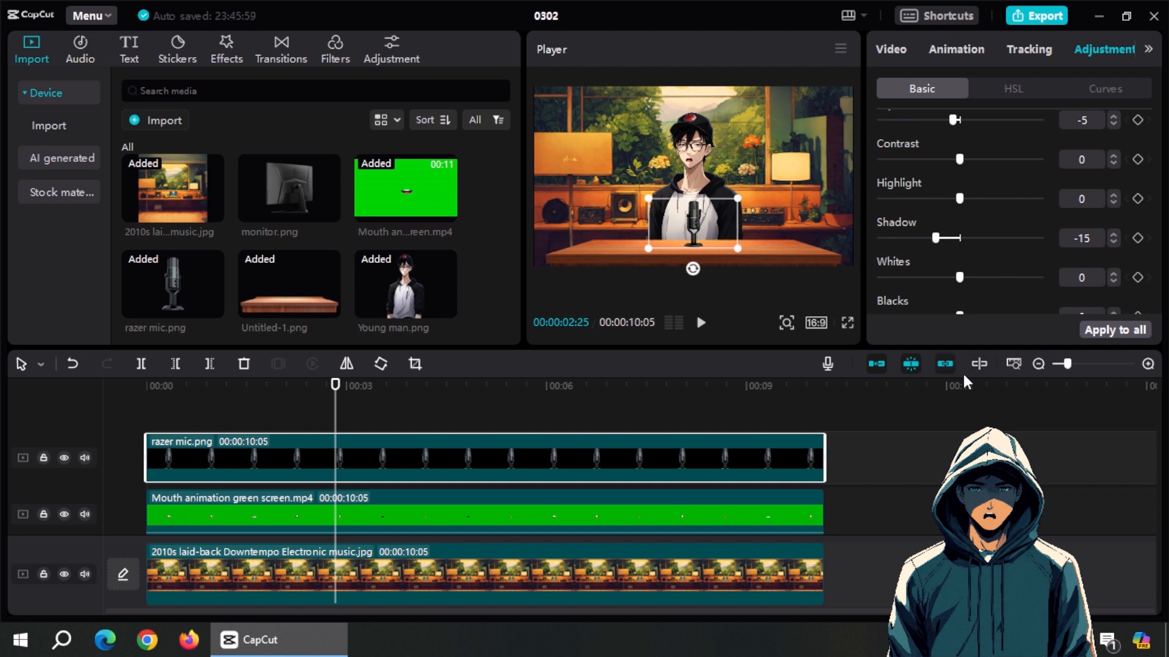
- Add monitor.png on a new top layer from the start and extend it to 00:00:10:05
{"action": "left_click", "coordinate": [893, 457]}
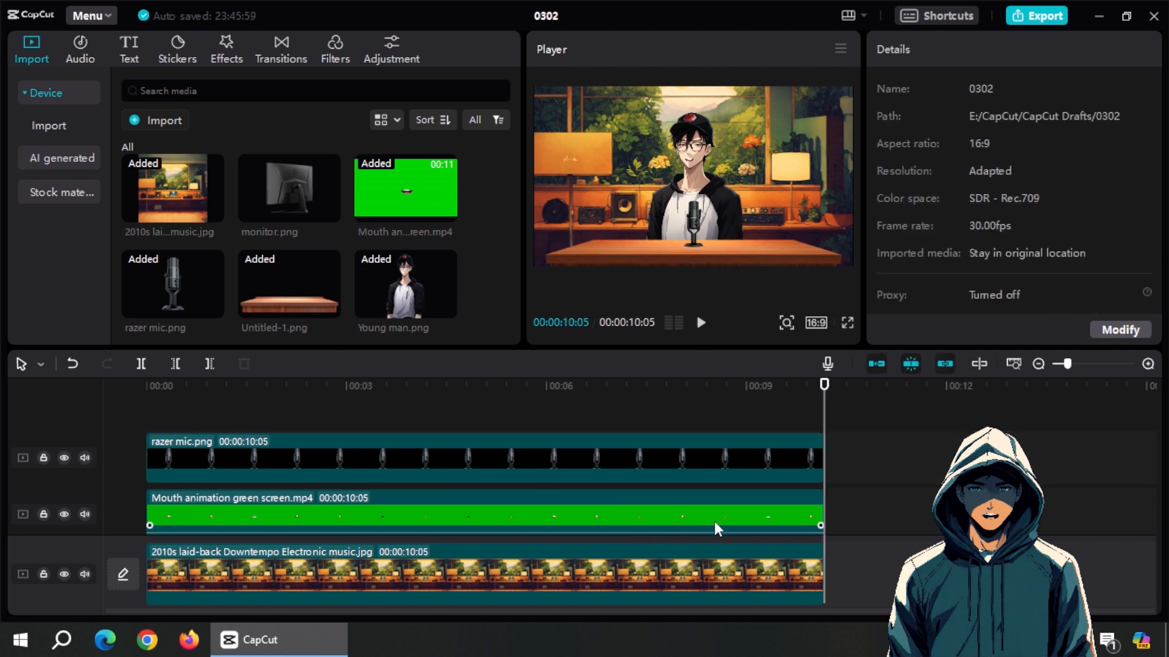
{"action": "left_click_drag", "start_coordinate": [268, 203], "coordinate": [145, 408]}
{"action": "left_click_drag", "start_coordinate": [487, 457], "coordinate": [824, 457]}
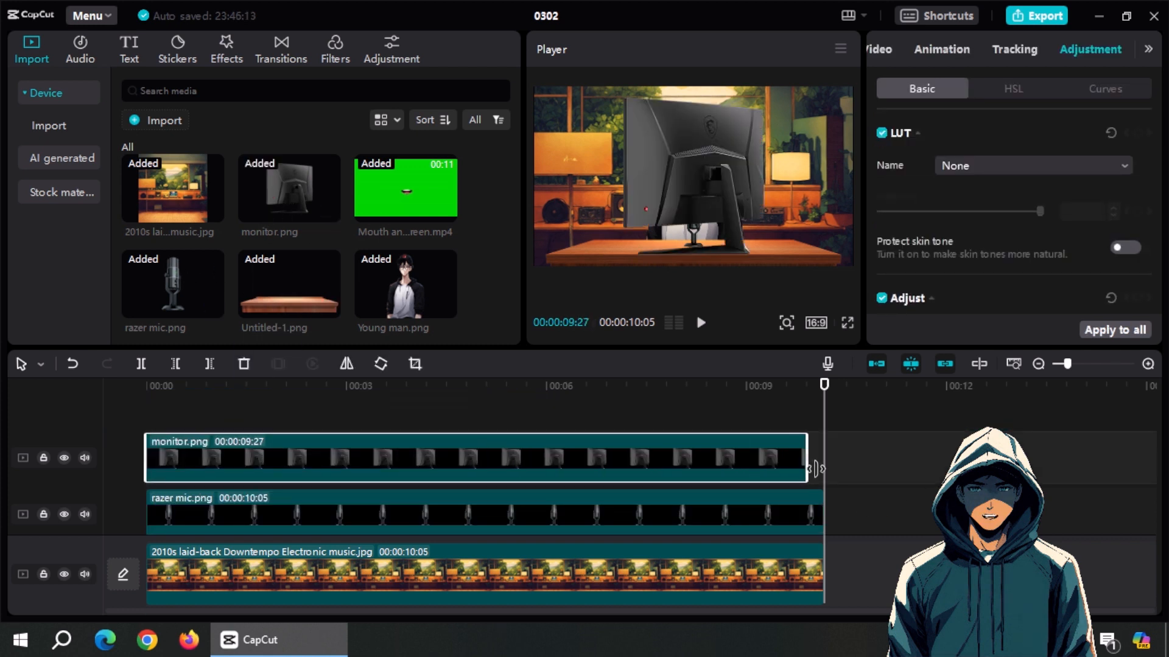
- Scale the monitor image to 55% and place it on the desk beside the character at X 1078, Y -391
{"action": "left_click", "coordinate": [888, 49]}
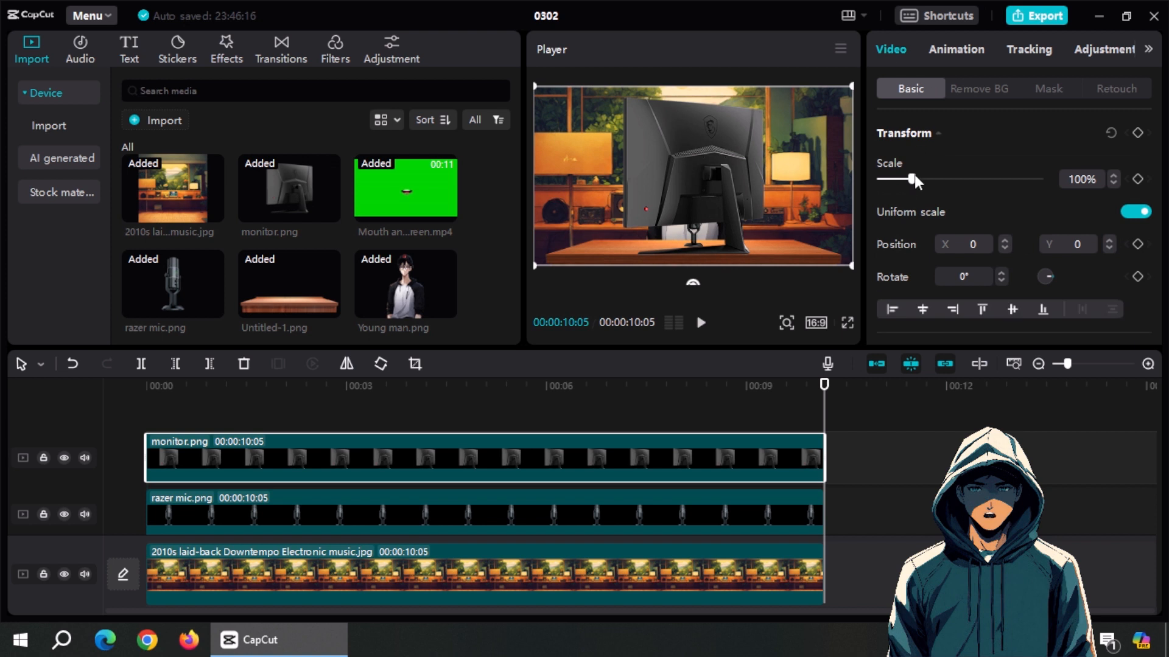
{"action": "left_click_drag", "start_coordinate": [912, 179], "coordinate": [889, 183]}
{"action": "left_click_drag", "start_coordinate": [680, 176], "coordinate": [765, 200]}
{"action": "left_click_drag", "start_coordinate": [901, 180], "coordinate": [896, 184]}
{"action": "left_click_drag", "start_coordinate": [796, 206], "coordinate": [791, 213]}
{"action": "left_click", "coordinate": [1107, 178]}
{"action": "left_click", "coordinate": [897, 457]}
{"action": "left_click", "coordinate": [784, 229]}
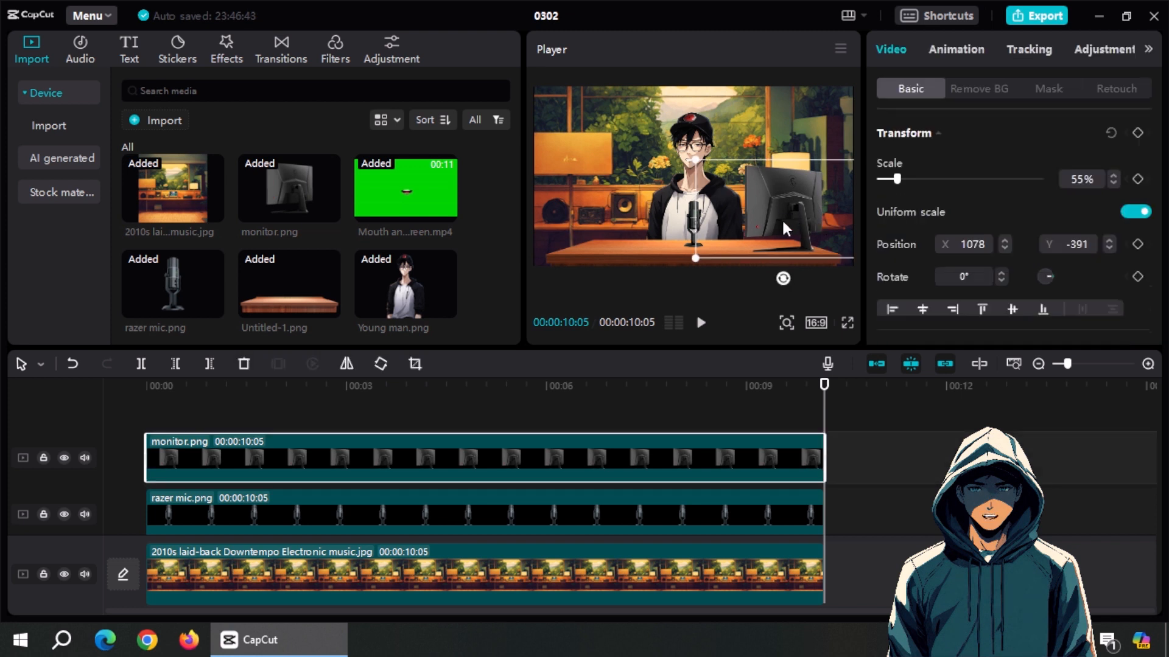
- Warm the monitor image by setting its Temp adjustment to 13
{"action": "left_click", "coordinate": [1101, 50]}
{"action": "scroll", "coordinate": [1009, 210], "scroll_direction": "down", "scroll_amount": 5}
{"action": "left_click_drag", "start_coordinate": [959, 175], "coordinate": [979, 177]}
{"action": "scroll", "coordinate": [970, 253], "scroll_direction": "down", "scroll_amount": 2}
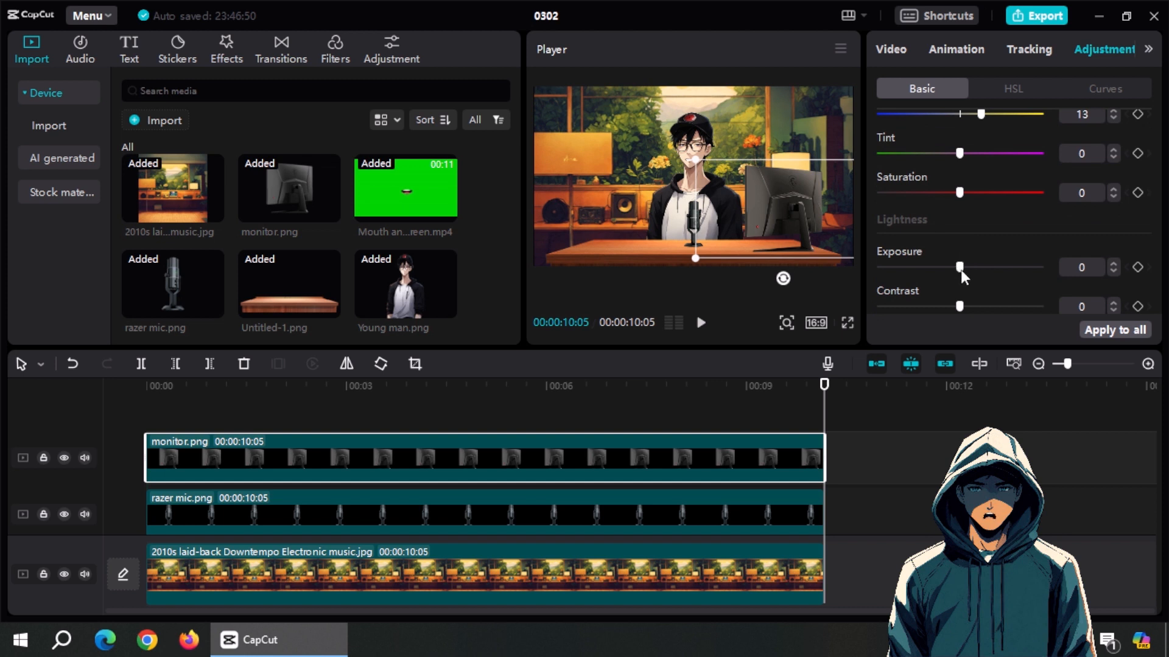
- Darken the monitor image by lowering its Exposure to match the dim studio scene, then deselect the clip
{"action": "left_click_drag", "start_coordinate": [960, 269], "coordinate": [939, 263]}
{"action": "scroll", "coordinate": [939, 274], "scroll_direction": "down", "scroll_amount": 2}
{"action": "scroll", "coordinate": [957, 274], "scroll_direction": "down", "scroll_amount": 2}
{"action": "mouse_move", "coordinate": [941, 144]}
{"action": "left_mouse_down"}
{"action": "mouse_move", "coordinate": [950, 156]}
{"action": "mouse_move", "coordinate": [936, 157]}
{"action": "left_mouse_up"}
{"action": "scroll", "coordinate": [931, 228], "scroll_direction": "up", "scroll_amount": 1}
{"action": "scroll", "coordinate": [931, 228], "scroll_direction": "up", "scroll_amount": 1}
{"action": "scroll", "coordinate": [950, 201], "scroll_direction": "up", "scroll_amount": 2}
{"action": "scroll", "coordinate": [949, 182], "scroll_direction": "up", "scroll_amount": 1}
{"action": "left_click", "coordinate": [829, 446]}
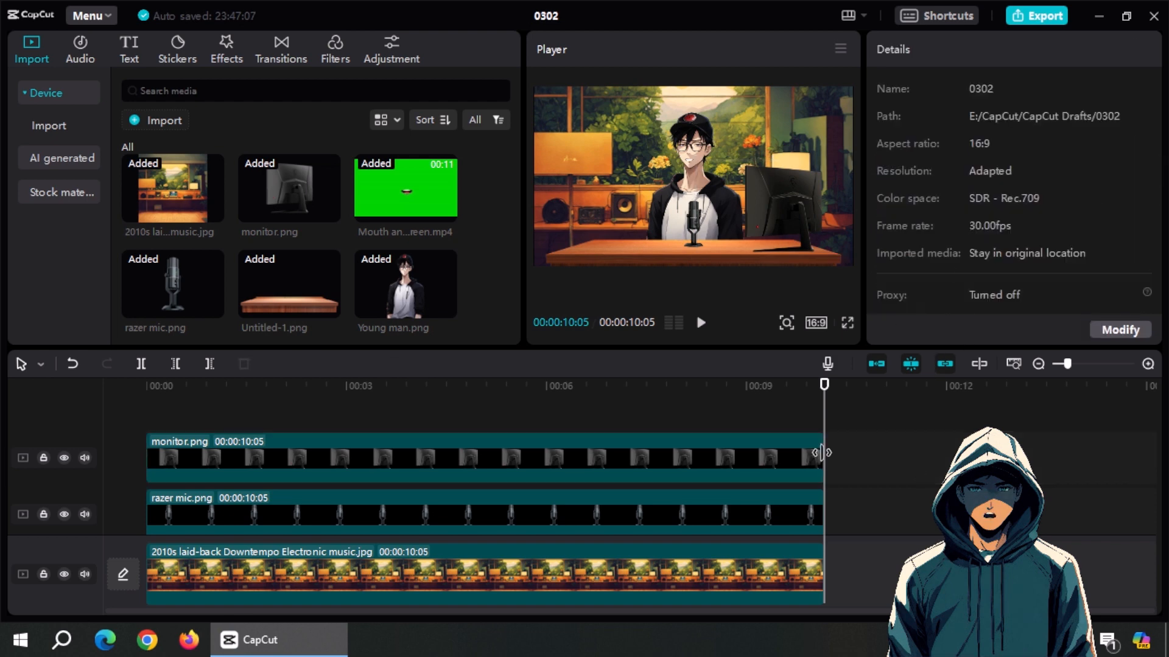
- Play the composite full screen to check how the monitor, microphone and mouth animation look together
{"action": "left_click", "coordinate": [848, 323]}
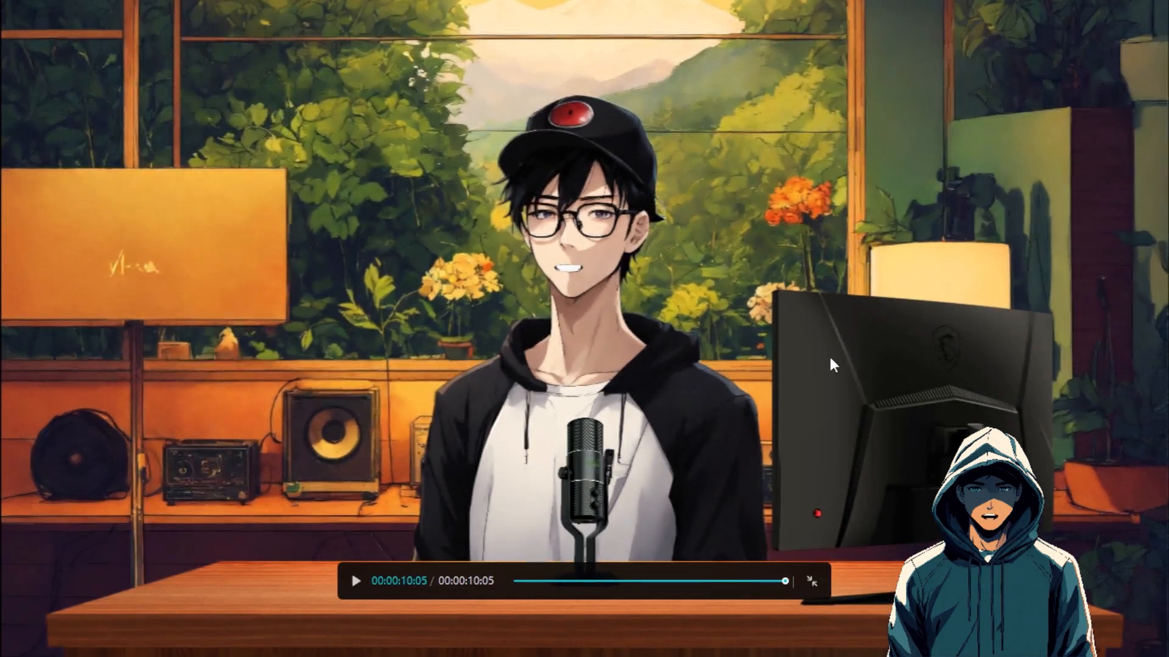
{"action": "left_click", "coordinate": [356, 582]}
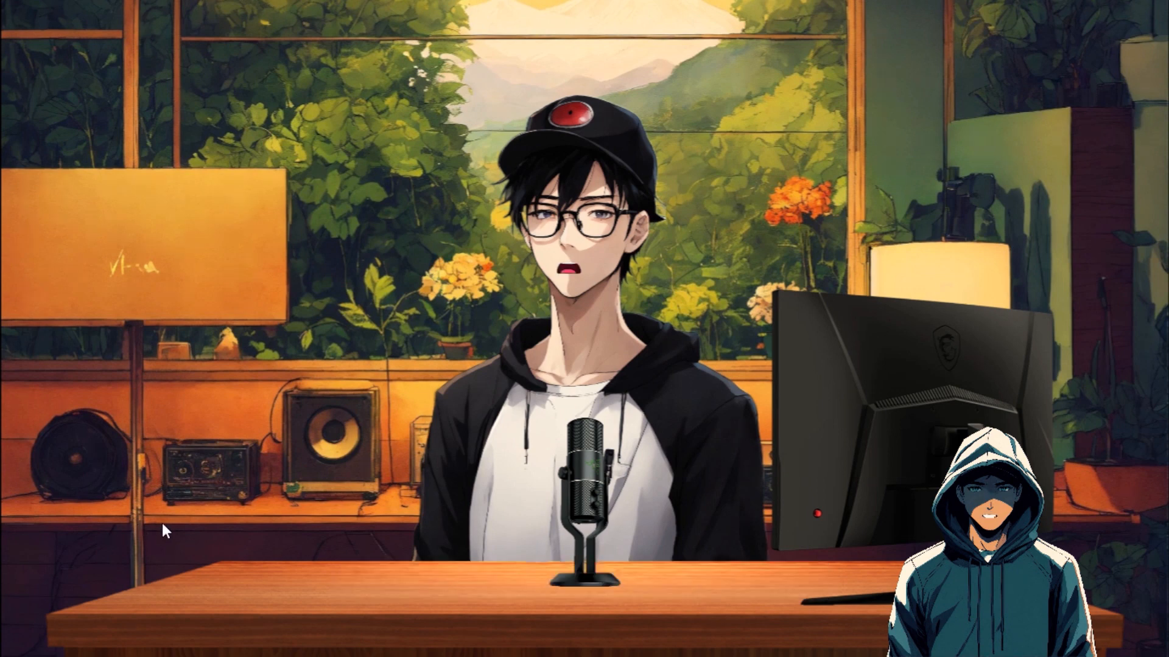
{"action": "left_click", "coordinate": [805, 575]}
{"action": "left_click", "coordinate": [431, 525]}
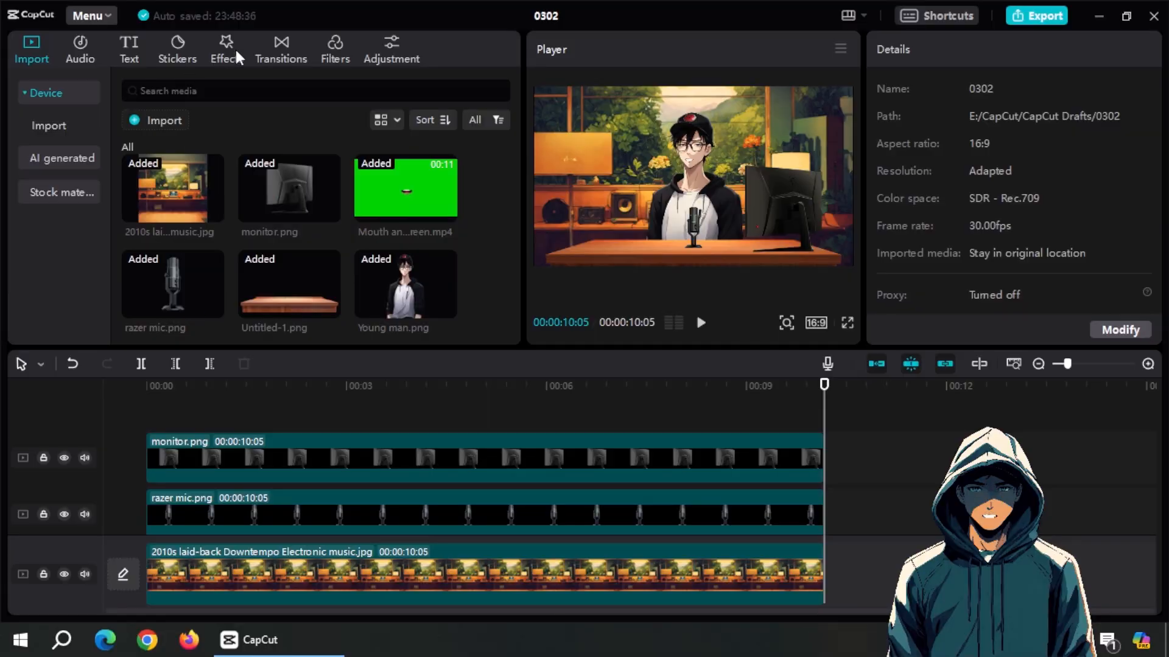
- Apply the By the Fireplace video effect from the Spark category to the background image clip
{"action": "left_click", "coordinate": [235, 49]}
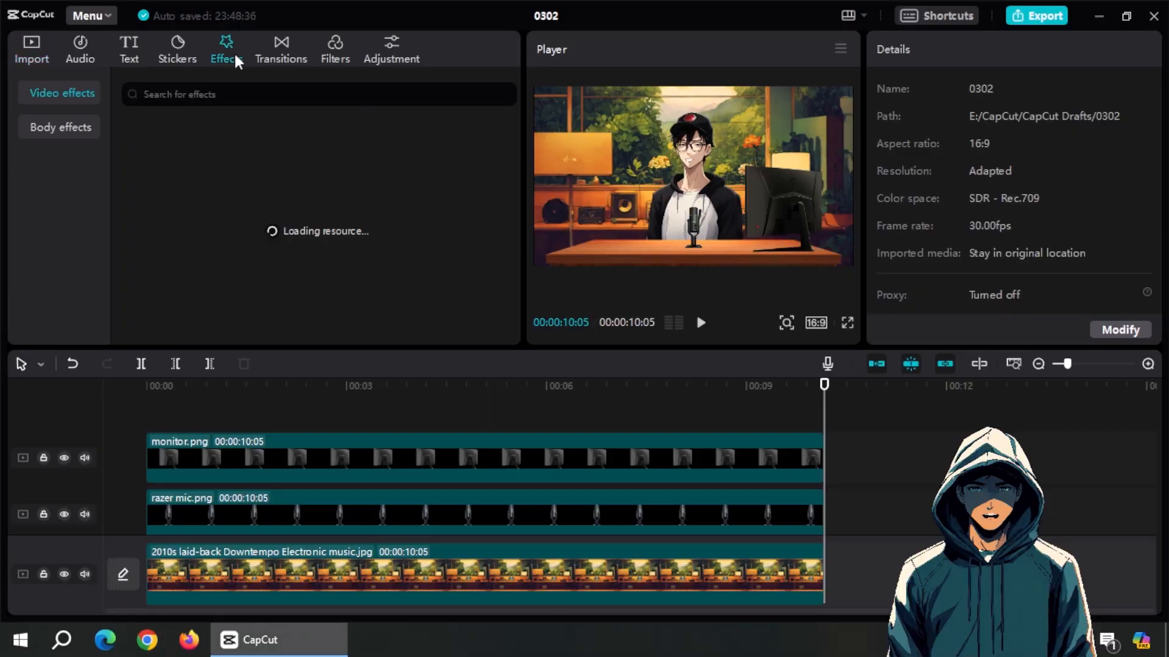
{"action": "left_click", "coordinate": [76, 94]}
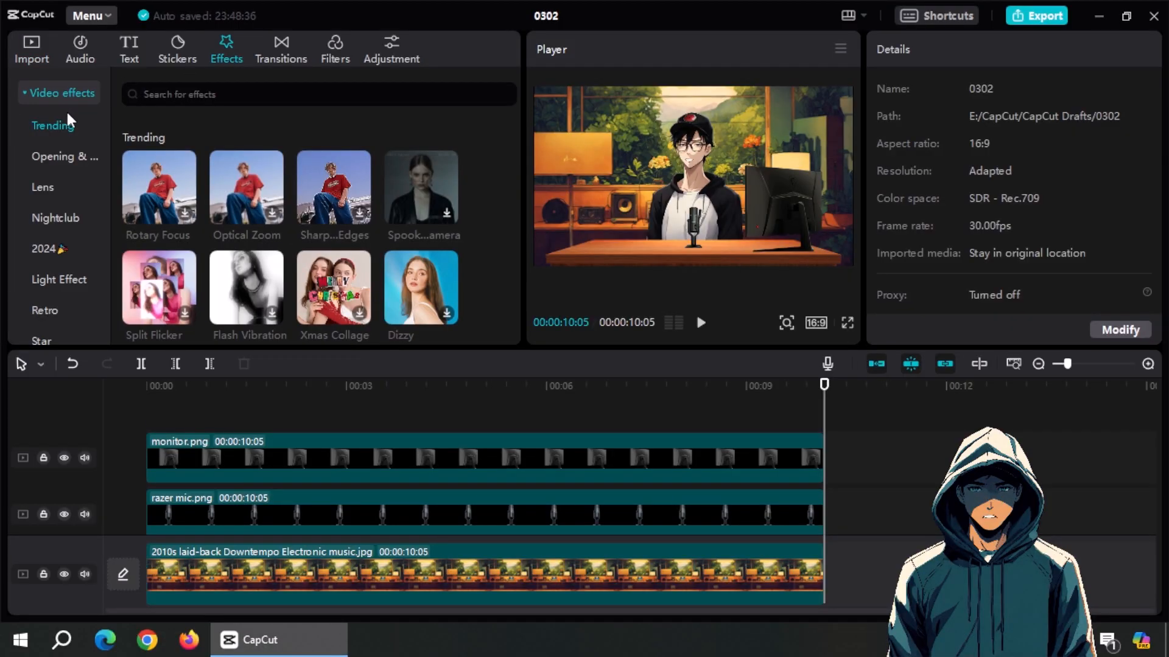
{"action": "scroll", "coordinate": [53, 247], "scroll_direction": "down", "scroll_amount": 5}
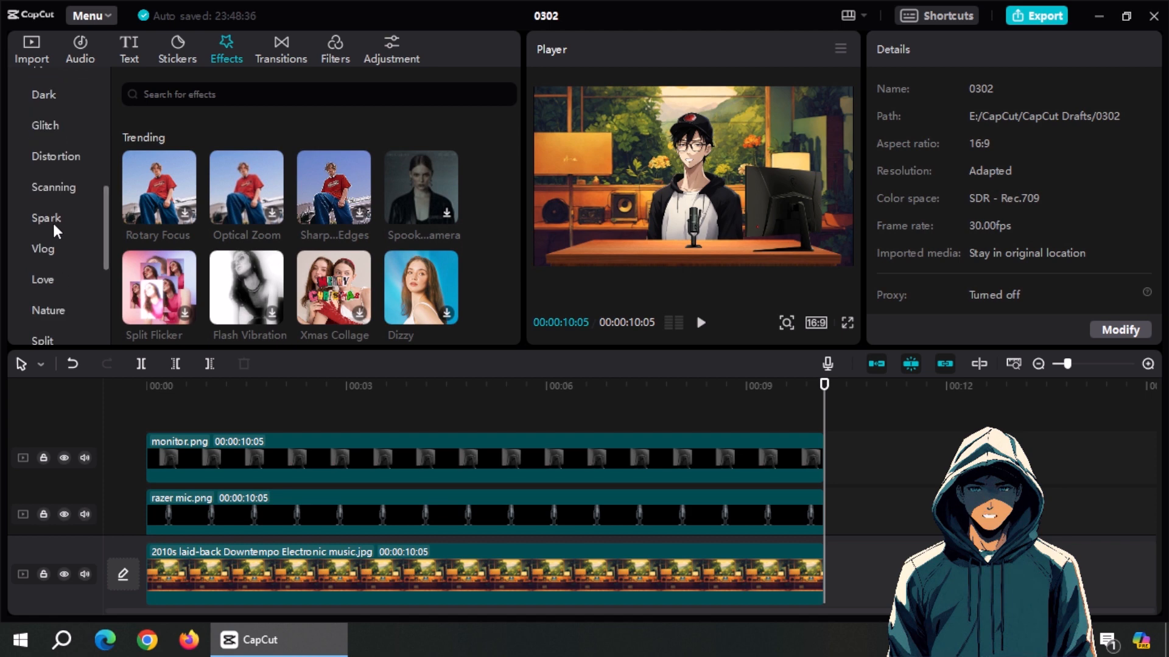
{"action": "left_click", "coordinate": [52, 219]}
{"action": "scroll", "coordinate": [293, 261], "scroll_direction": "down", "scroll_amount": 2}
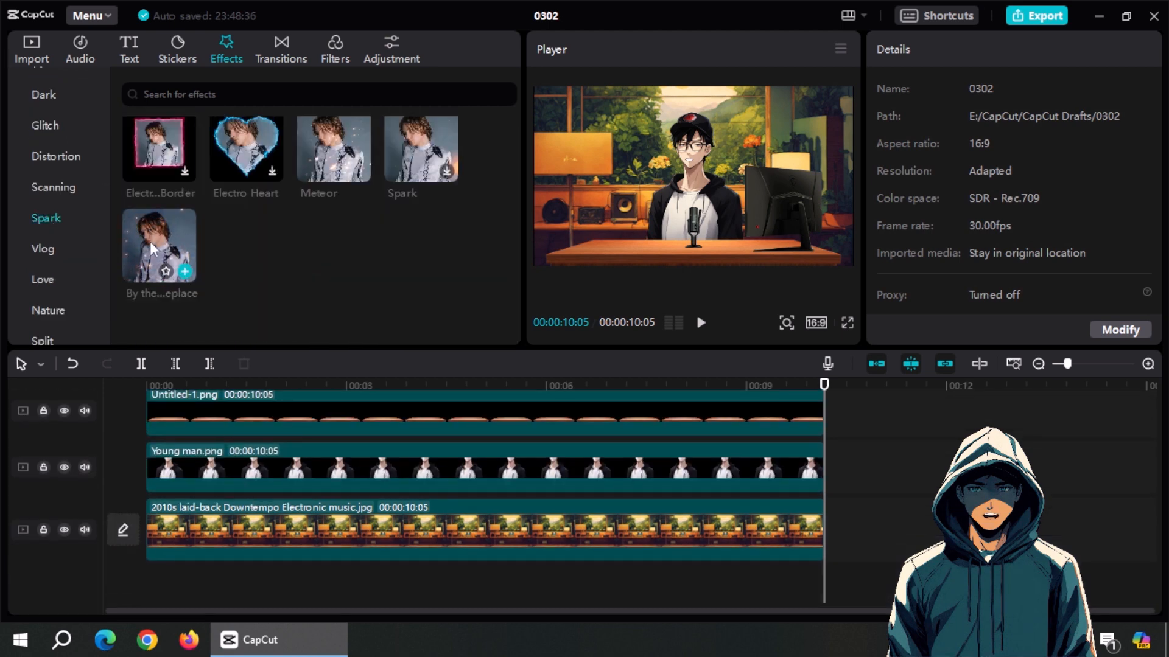
{"action": "left_click_drag", "start_coordinate": [150, 242], "coordinate": [181, 513]}
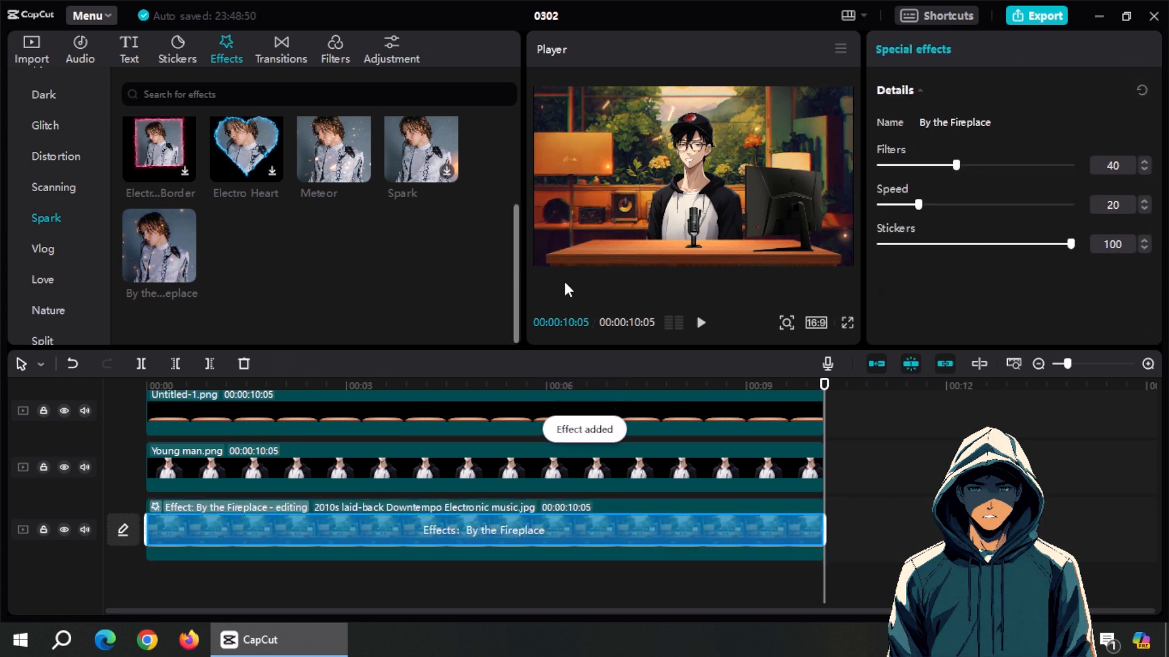
- Set the By the Fireplace effect's Speed to 10, Stickers to 45 and Filters to 57, and check it full screen
{"action": "left_click_drag", "start_coordinate": [917, 205], "coordinate": [896, 203]}
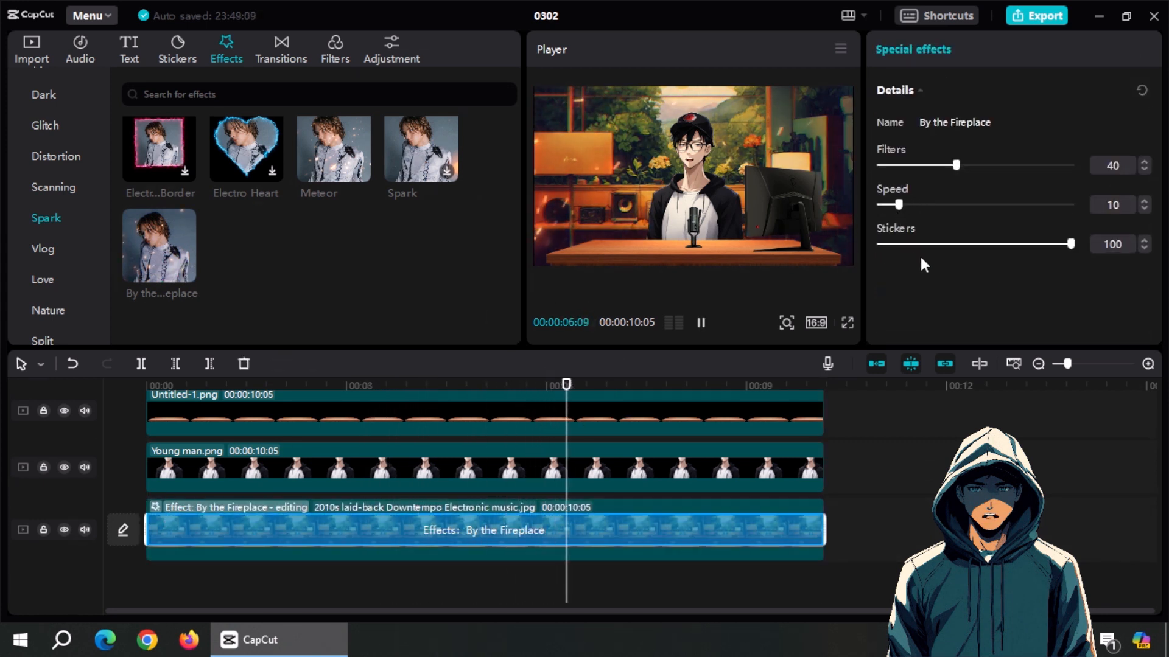
{"action": "left_click_drag", "start_coordinate": [948, 243], "coordinate": [965, 244]}
{"action": "left_click_drag", "start_coordinate": [954, 165], "coordinate": [988, 166]}
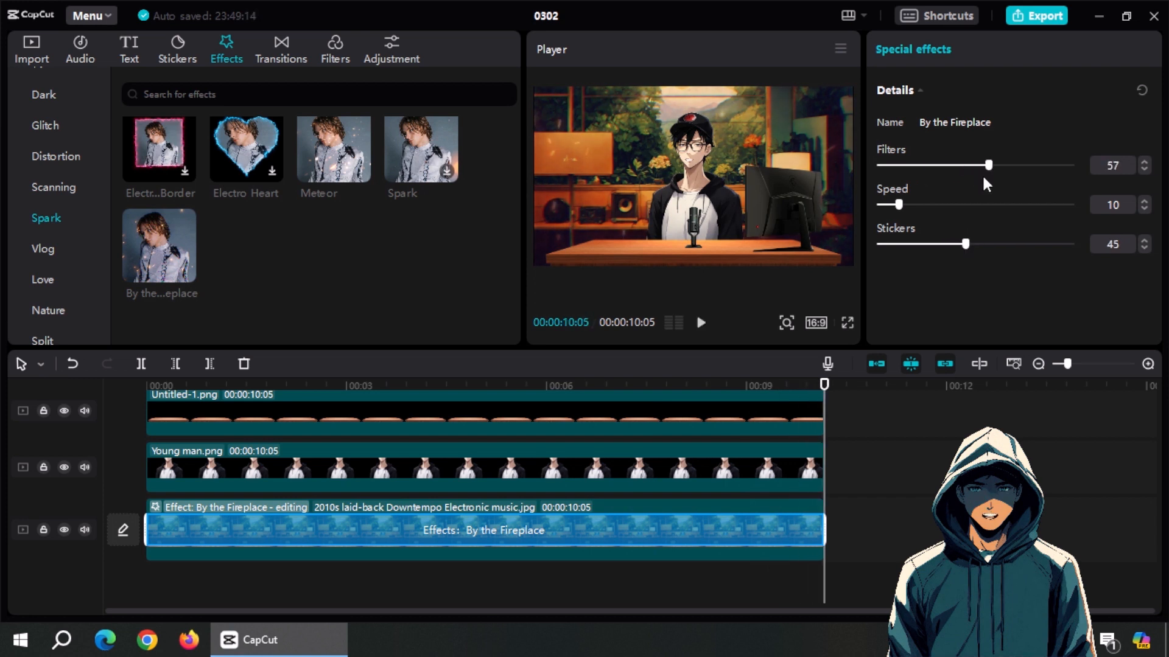
{"action": "left_click", "coordinate": [847, 322]}
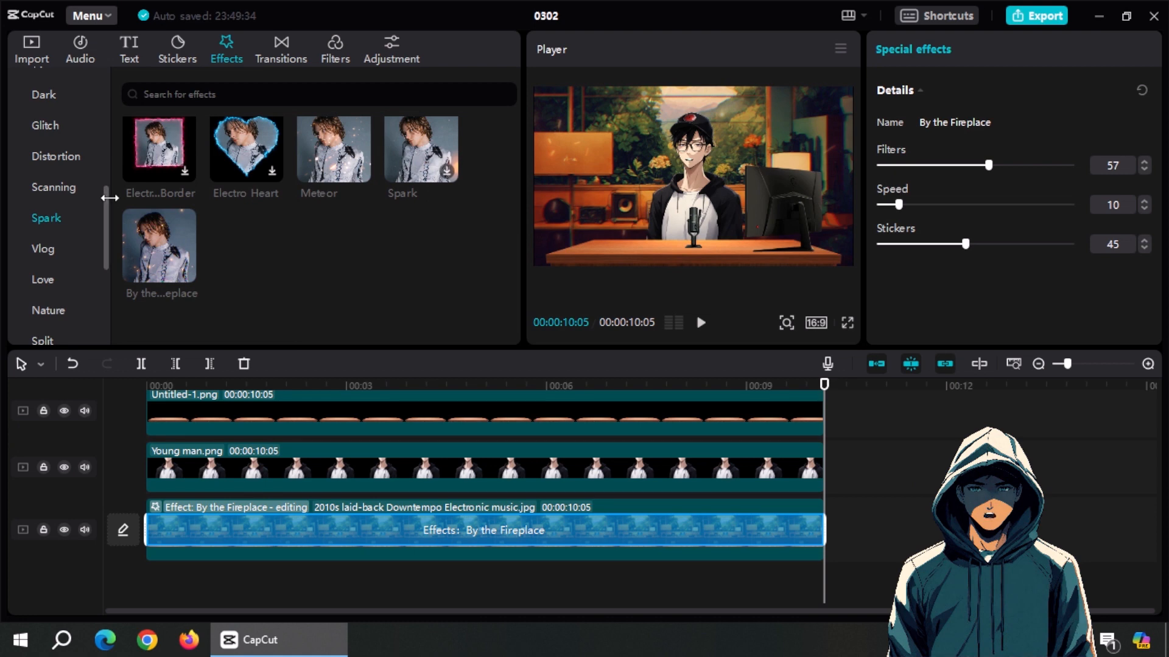
- Apply the Blur video effect from the Lens category to the background clip and set its Blur to 5
{"action": "scroll", "coordinate": [59, 213], "scroll_direction": "up", "scroll_amount": 5}
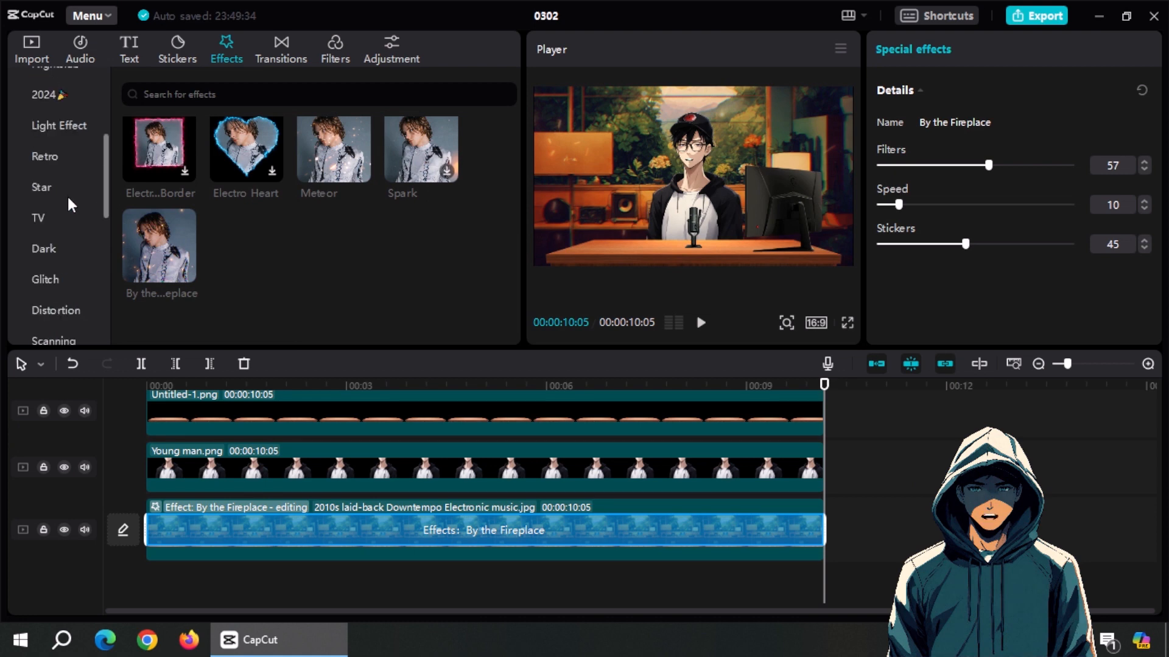
{"action": "left_click", "coordinate": [43, 187]}
{"action": "scroll", "coordinate": [286, 277], "scroll_direction": "down", "scroll_amount": 3}
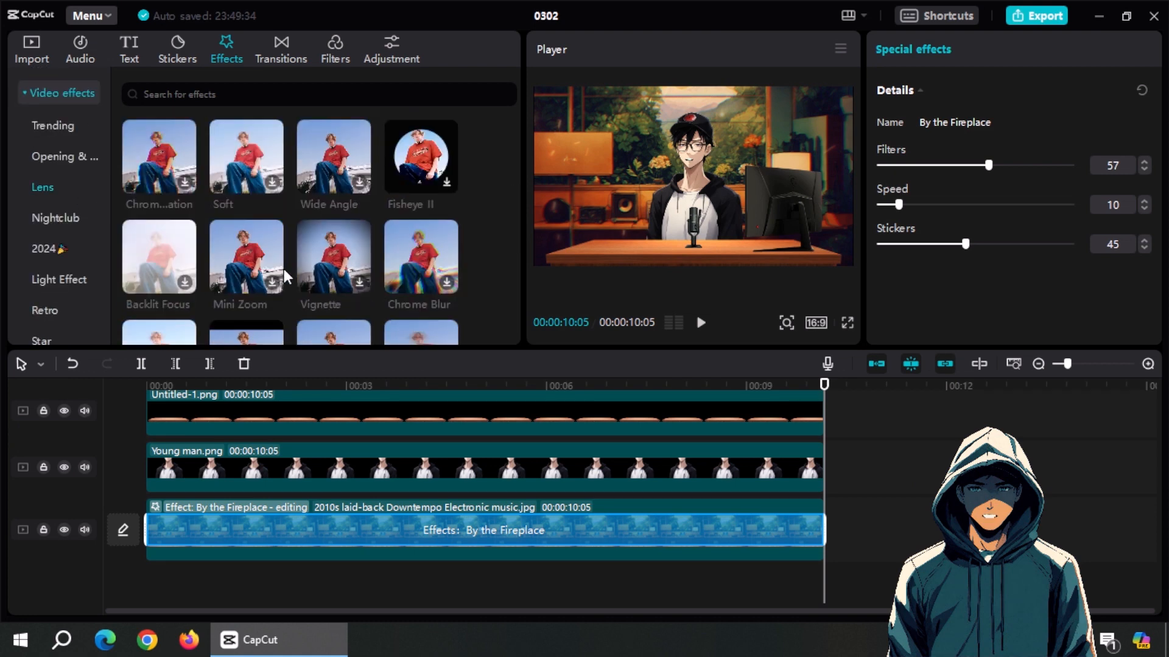
{"action": "scroll", "coordinate": [286, 277], "scroll_direction": "down", "scroll_amount": 3}
{"action": "scroll", "coordinate": [286, 273], "scroll_direction": "down", "scroll_amount": 2}
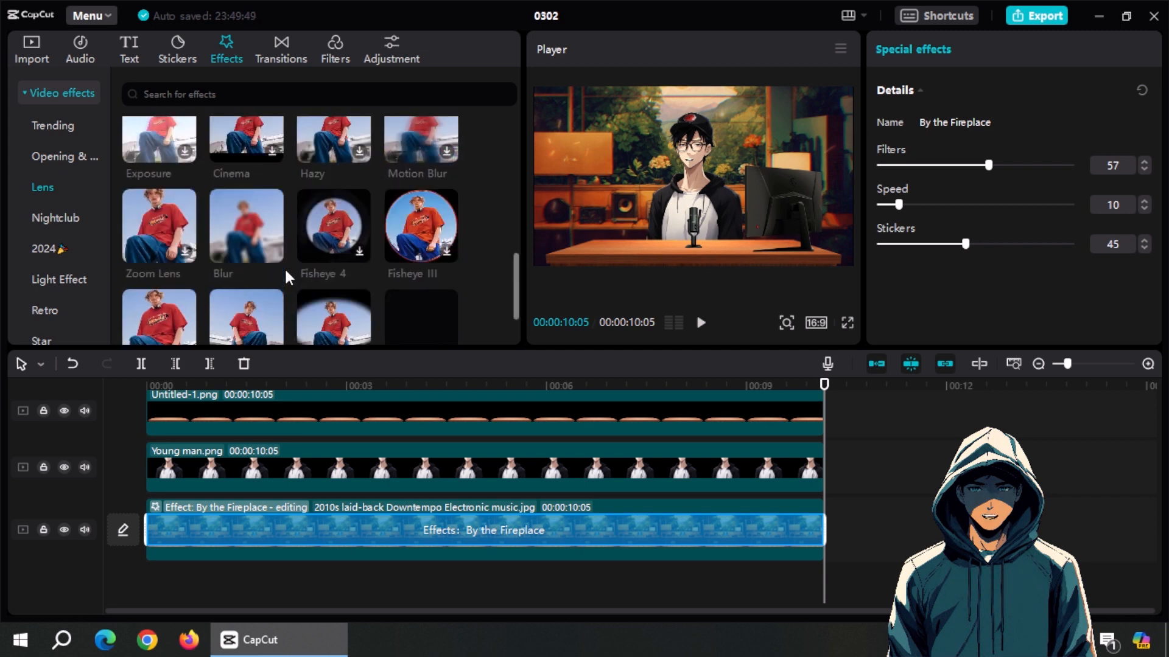
{"action": "left_click_drag", "start_coordinate": [252, 244], "coordinate": [288, 522]}
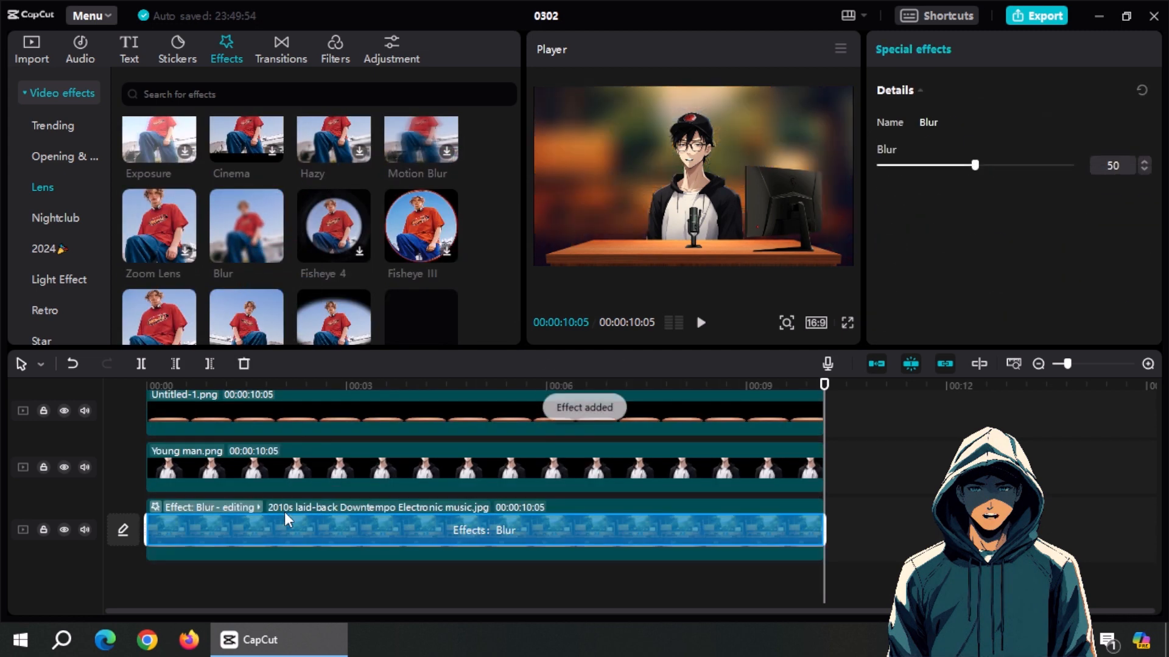
{"action": "left_click_drag", "start_coordinate": [975, 167], "coordinate": [886, 174]}
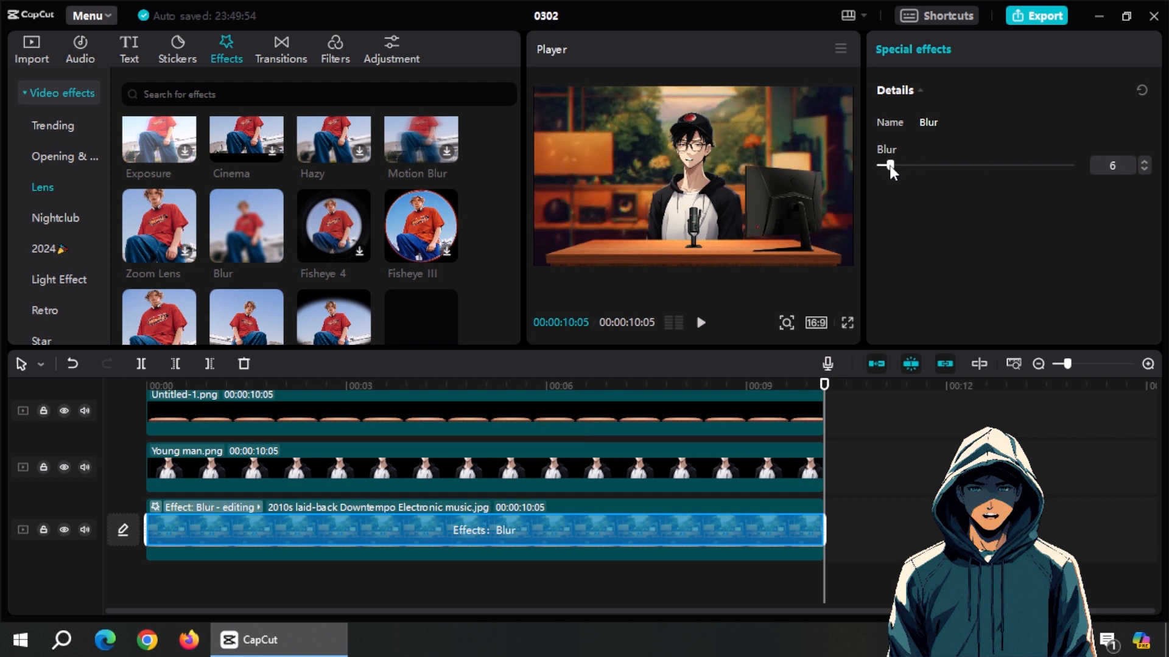
- Play the video full screen from the start to check the background effects
{"action": "left_click_drag", "start_coordinate": [166, 384], "coordinate": [141, 384]}
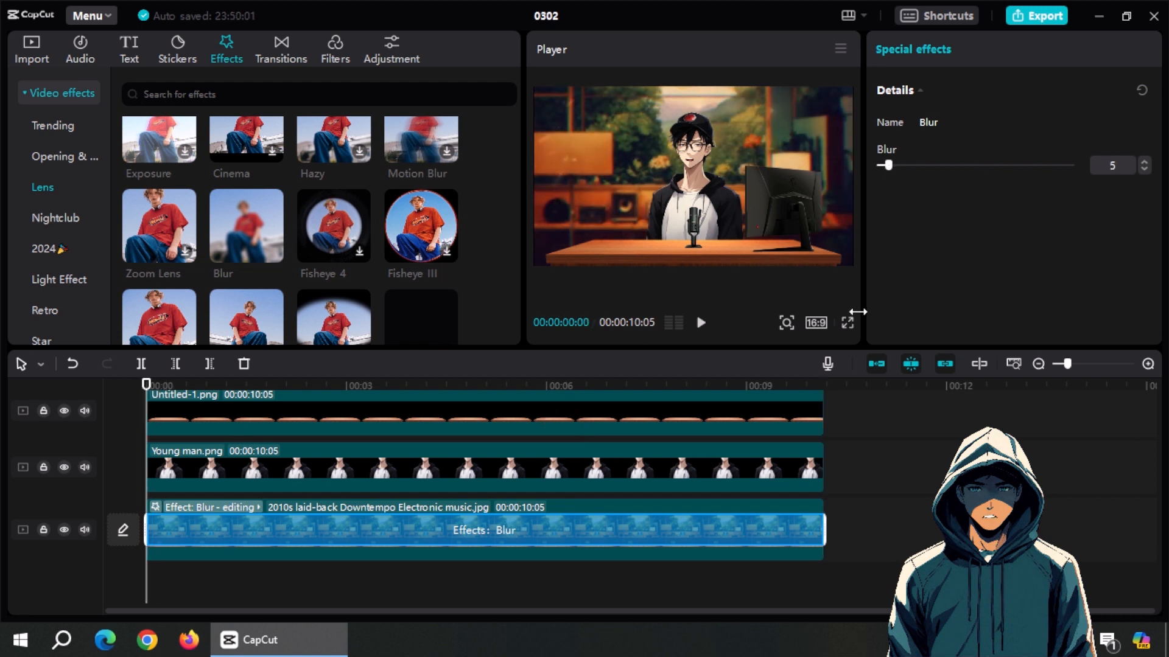
{"action": "left_click", "coordinate": [846, 323]}
{"action": "key", "text": "space"}
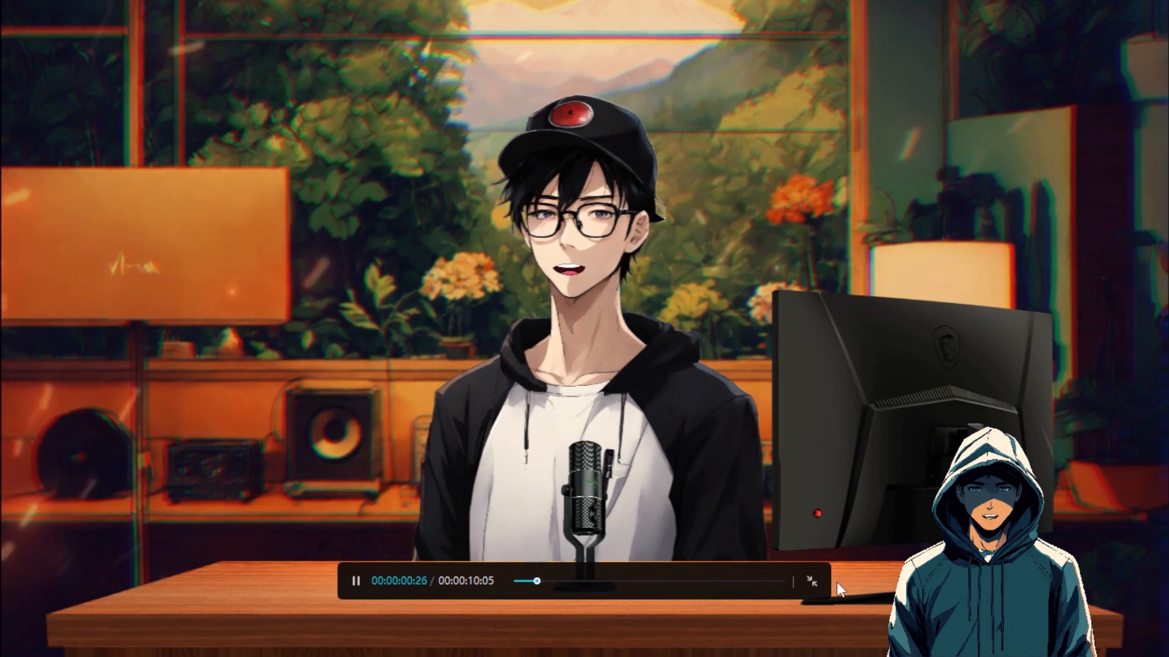
{"action": "left_click", "coordinate": [813, 581]}
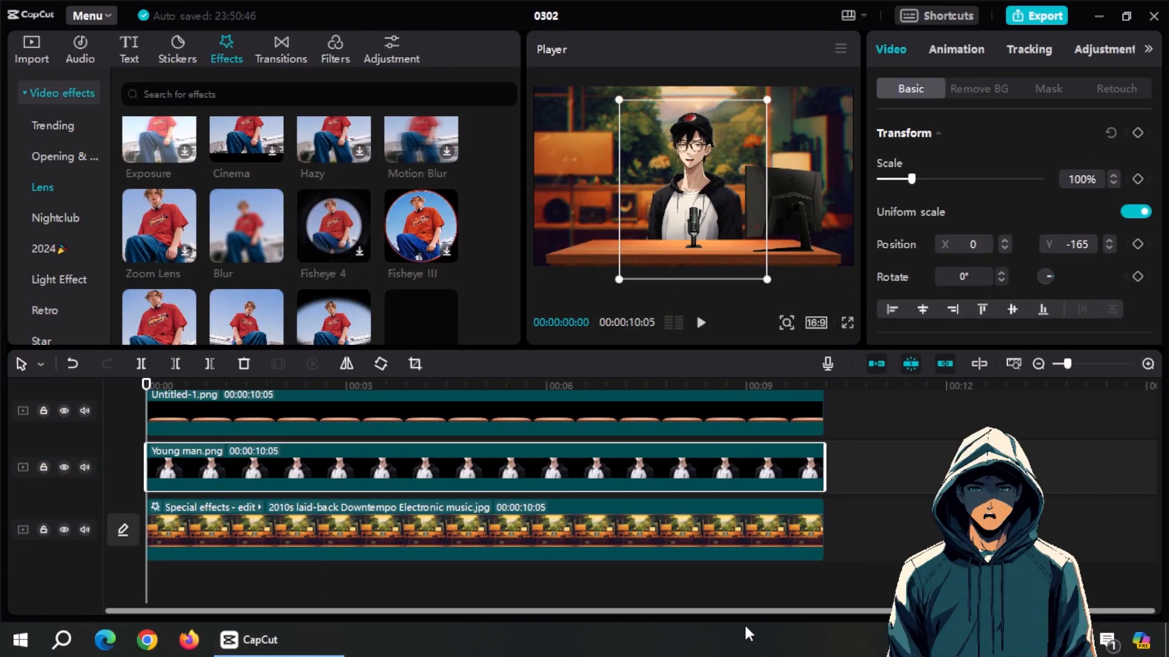
{"action": "left_click", "coordinate": [898, 572]}
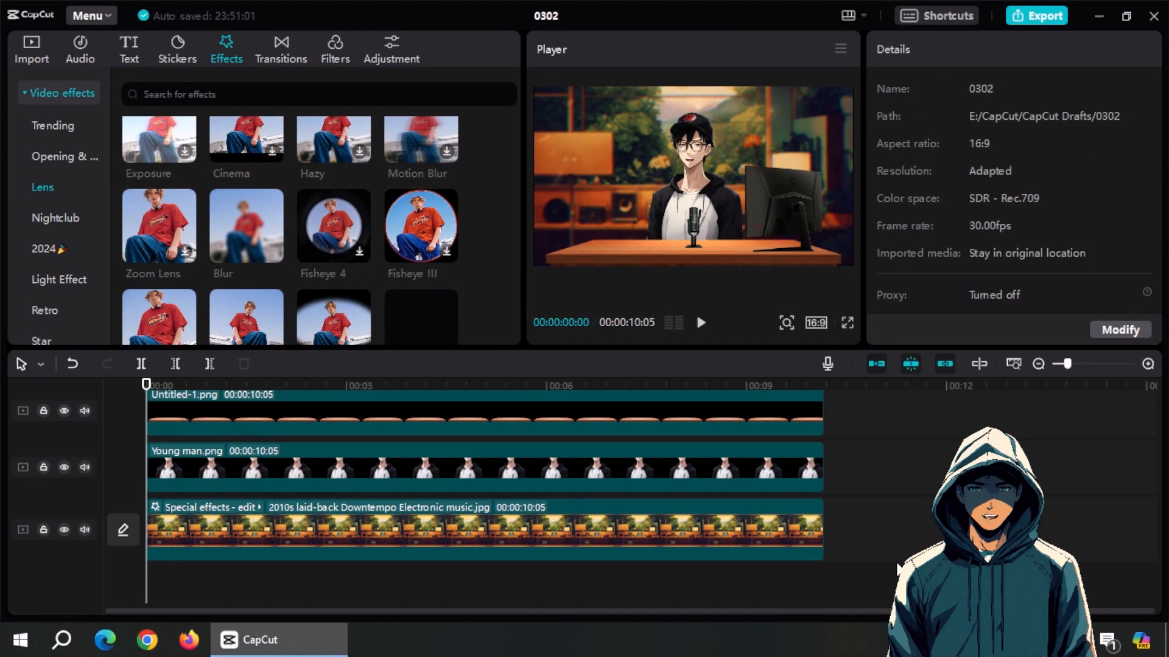
- Darken the Young man.png clip by setting its Exposure adjustment to -5
{"action": "left_click", "coordinate": [723, 468]}
{"action": "left_click", "coordinate": [1084, 55]}
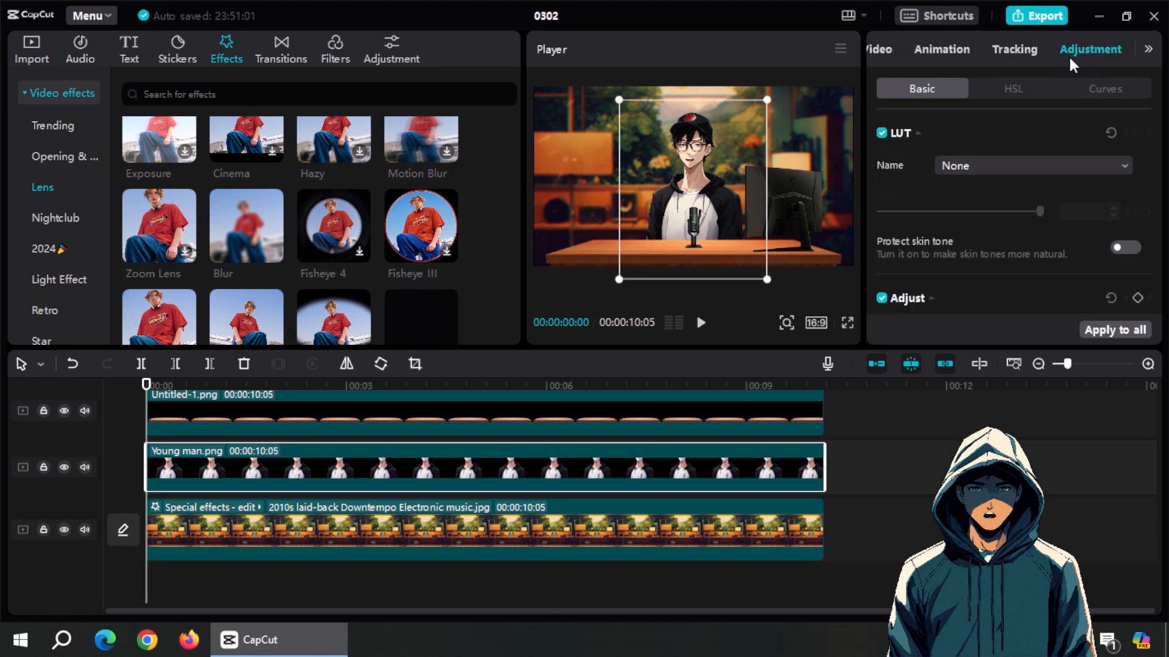
{"action": "scroll", "coordinate": [976, 293], "scroll_direction": "down", "scroll_amount": 5}
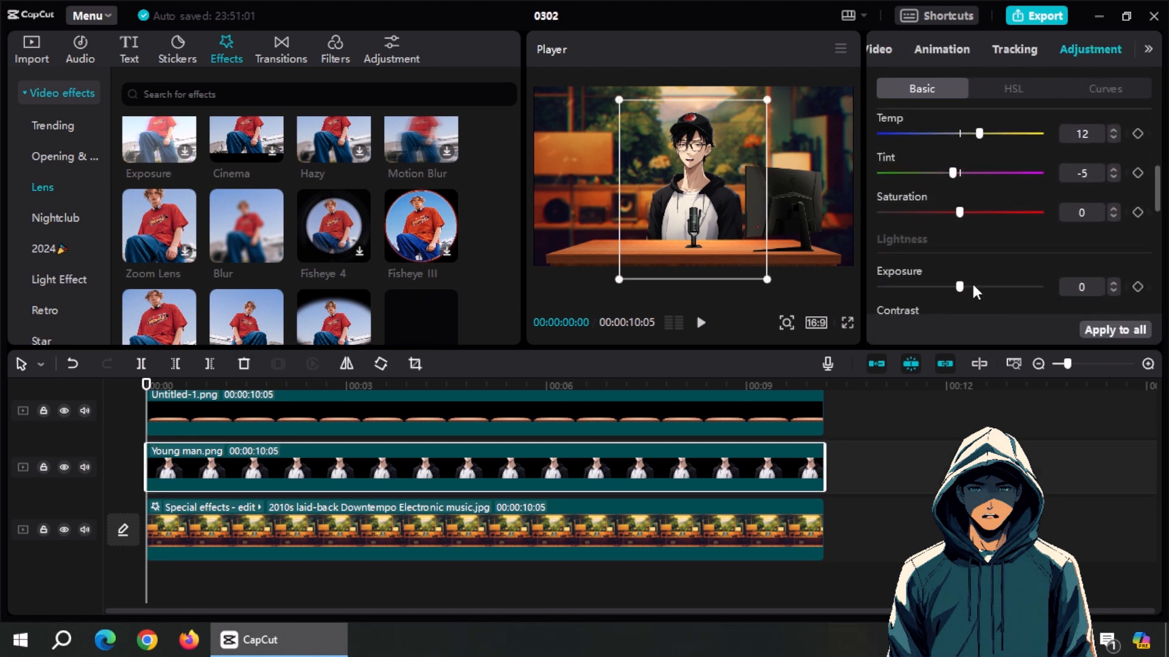
{"action": "left_click_drag", "start_coordinate": [959, 287], "coordinate": [954, 288]}
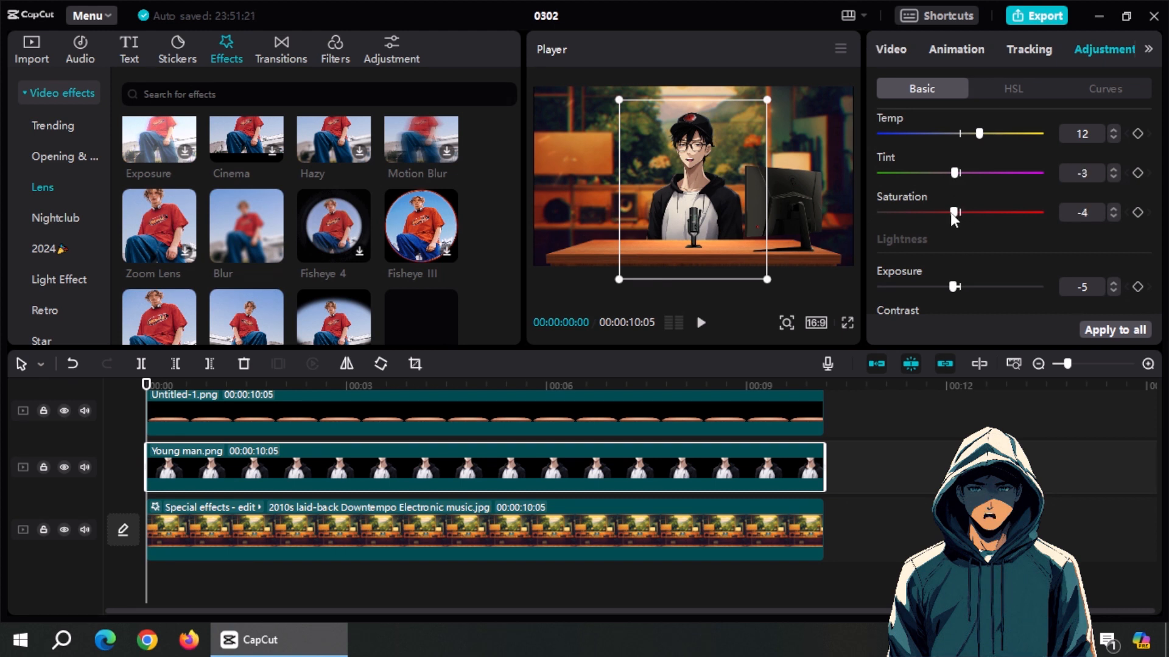
- Set the Young man.png clip's Shadow adjustment to -5 and check the video full screen
{"action": "scroll", "coordinate": [957, 256], "scroll_direction": "down", "scroll_amount": 2}
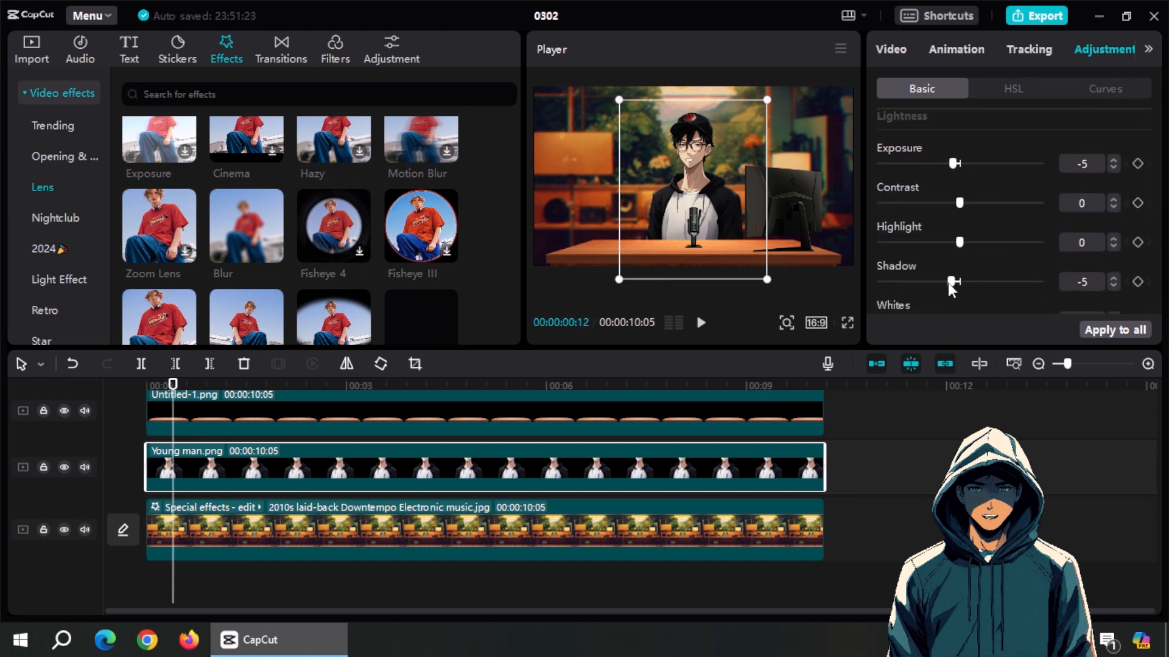
{"action": "left_click", "coordinate": [847, 322]}
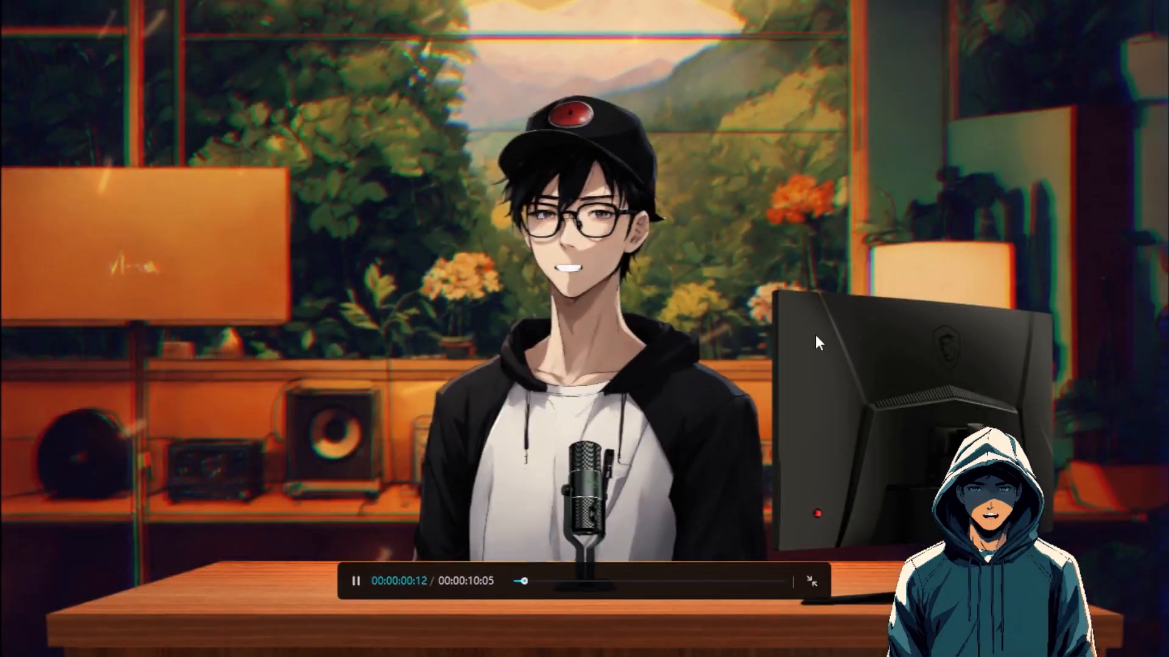
{"action": "left_click", "coordinate": [670, 580]}
{"action": "key", "text": "Escape"}
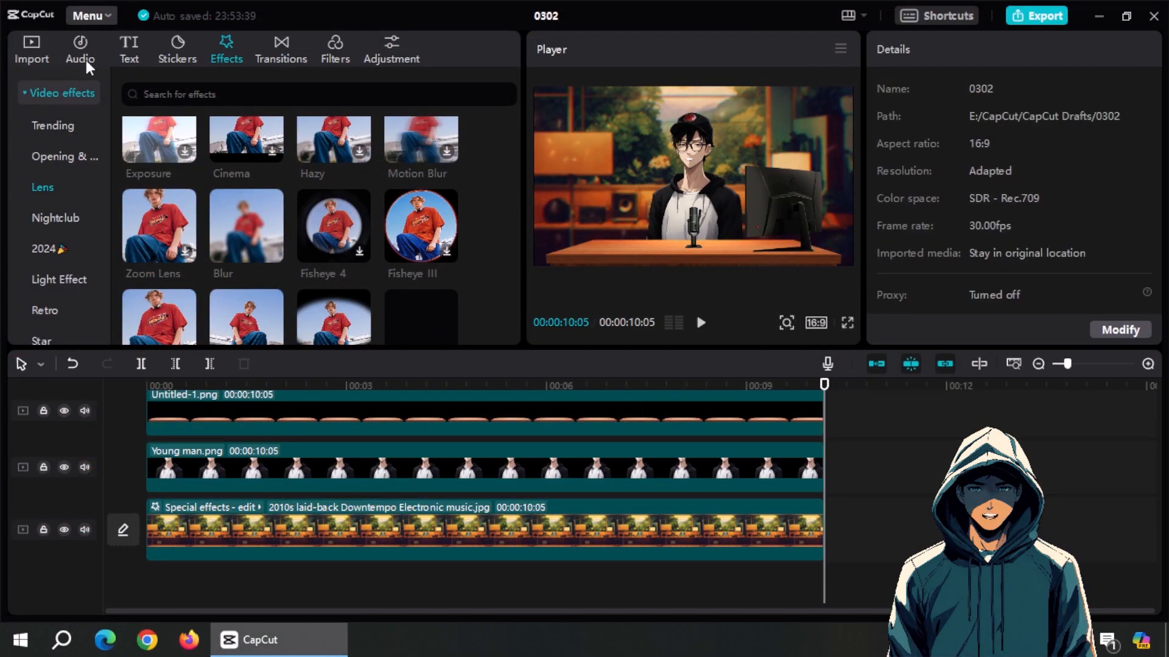
- In the export settings, collapse the Audio section and create a new folder on the Desktop for the export path
{"action": "left_click", "coordinate": [1026, 16]}
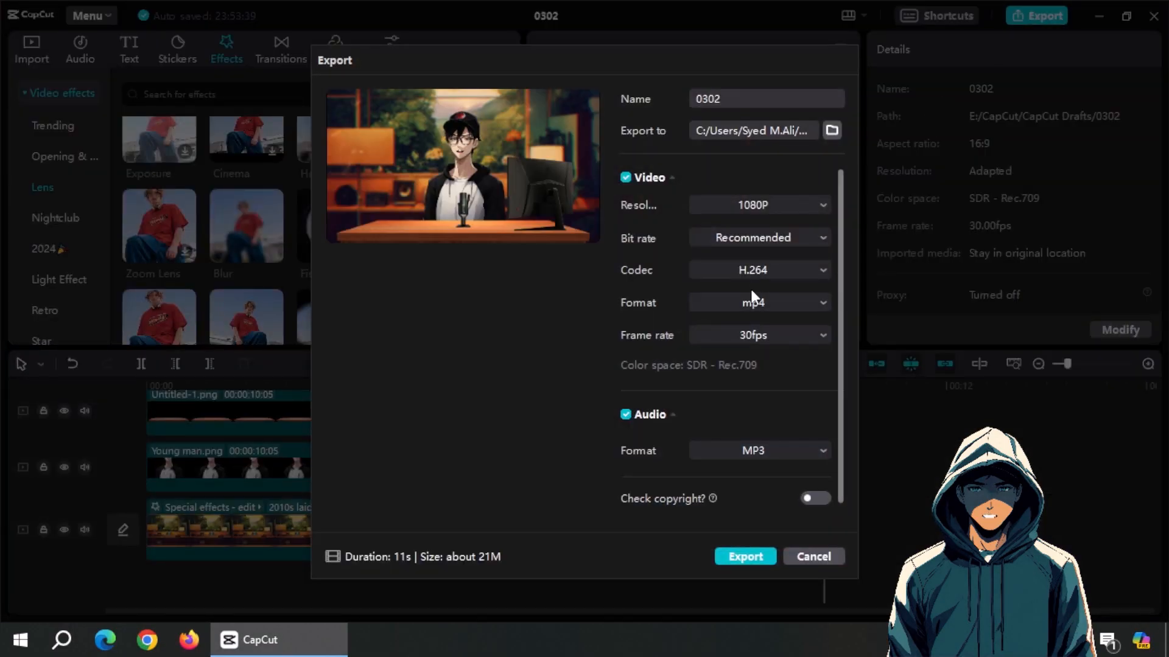
{"action": "left_click", "coordinate": [665, 422]}
{"action": "left_click", "coordinate": [831, 150]}
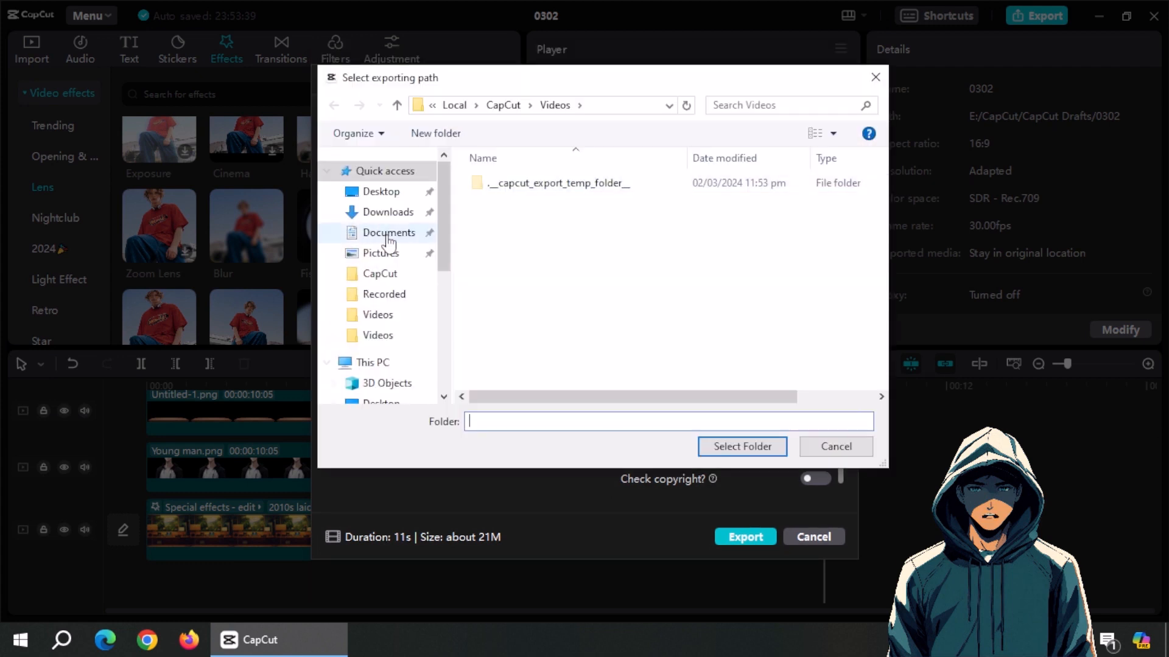
{"action": "left_click", "coordinate": [381, 191]}
{"action": "left_click", "coordinate": [435, 132]}
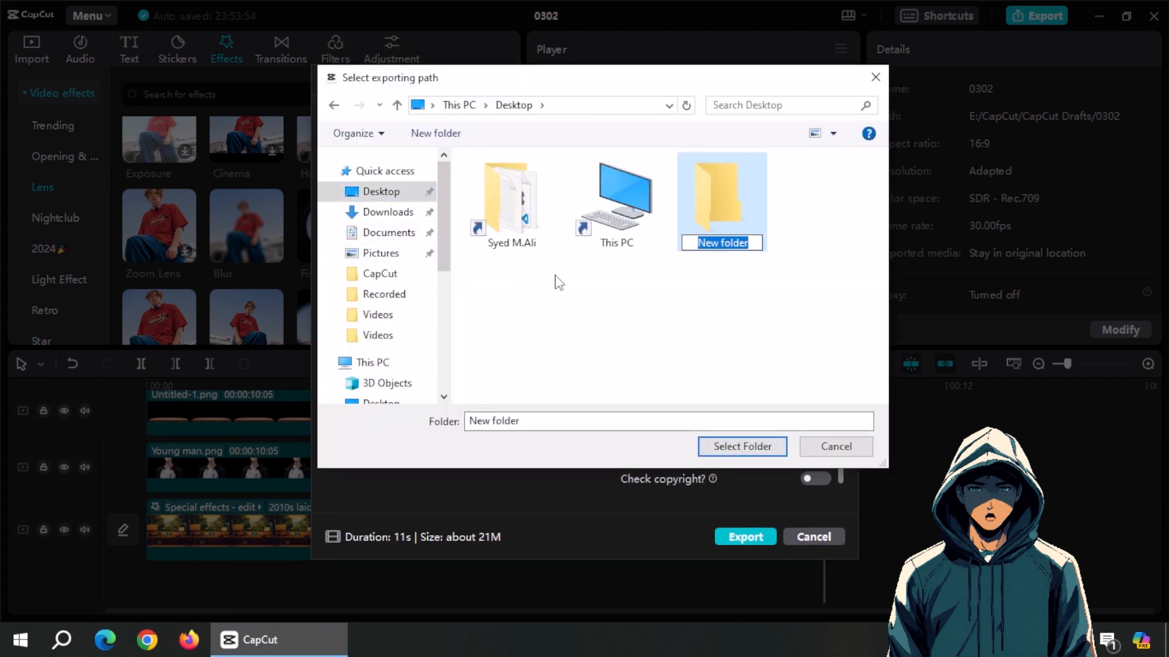